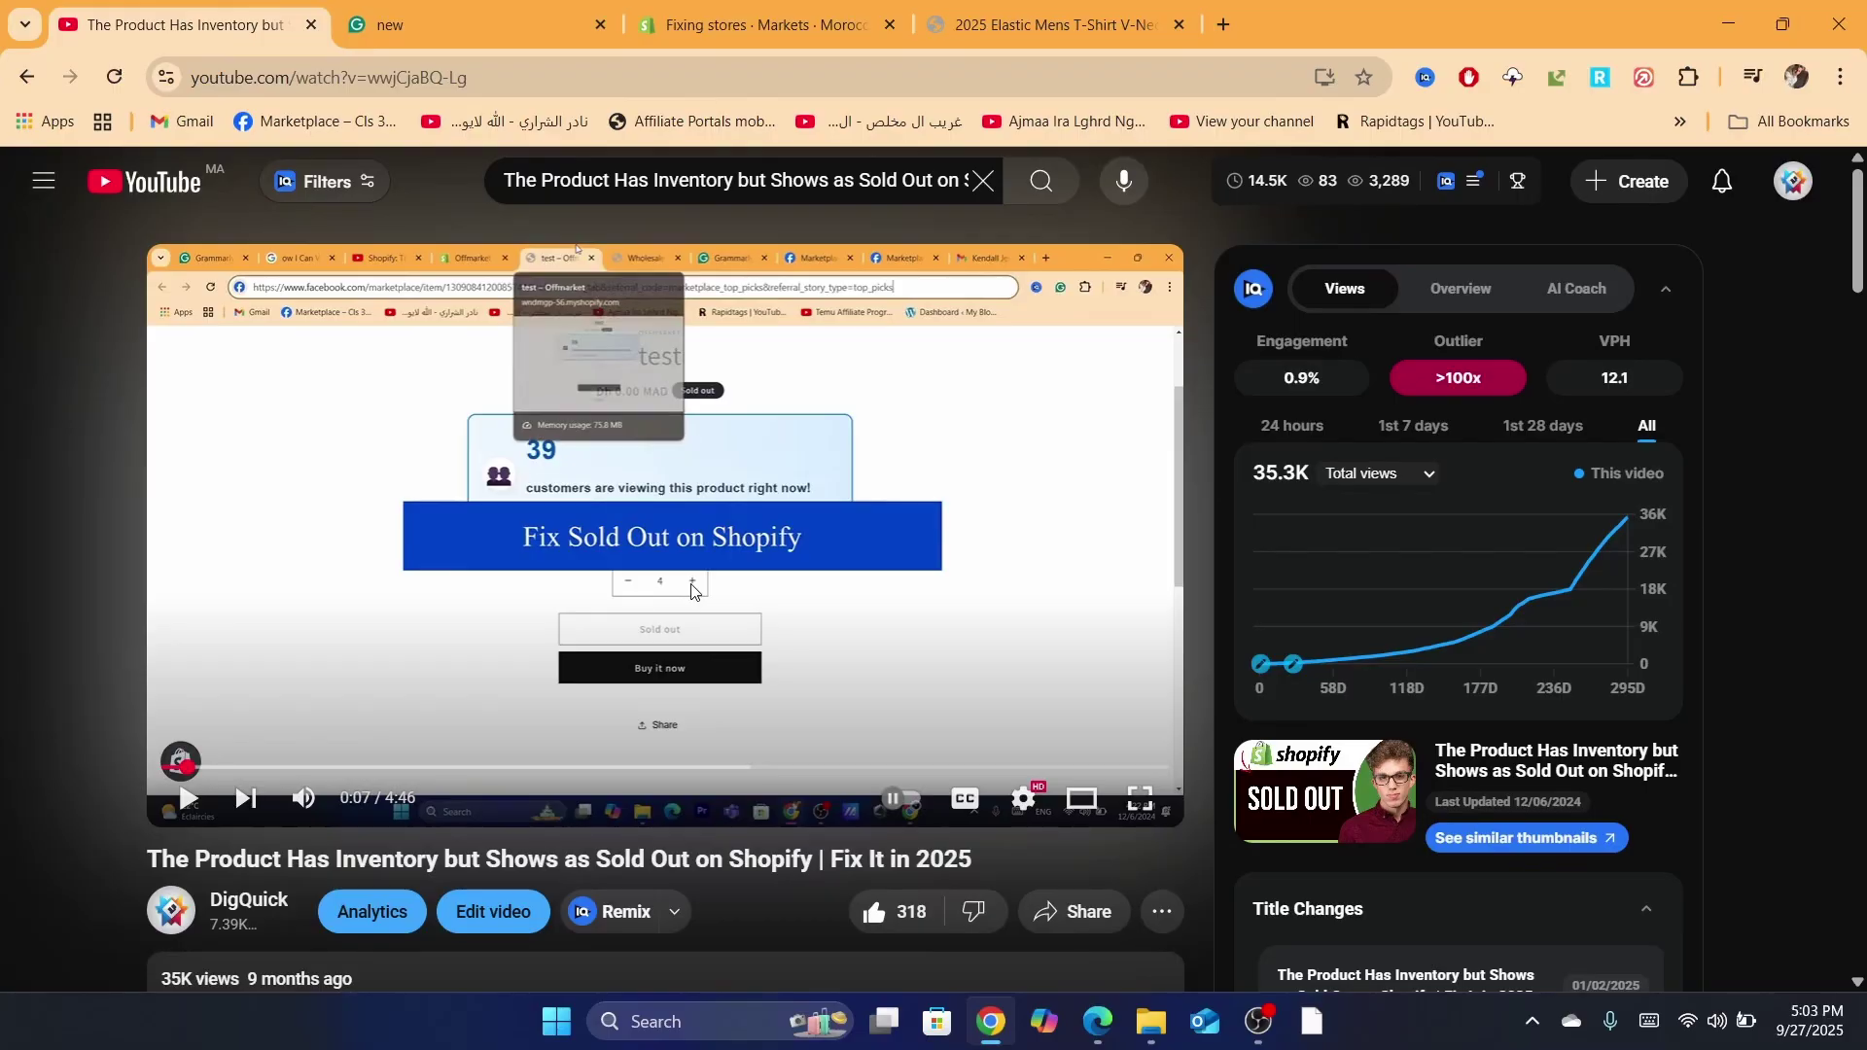
- Play the video about fixing sold-out products, skip ahead past the intro, and pause it at the Manage markets dialog
left_click(510, 592)
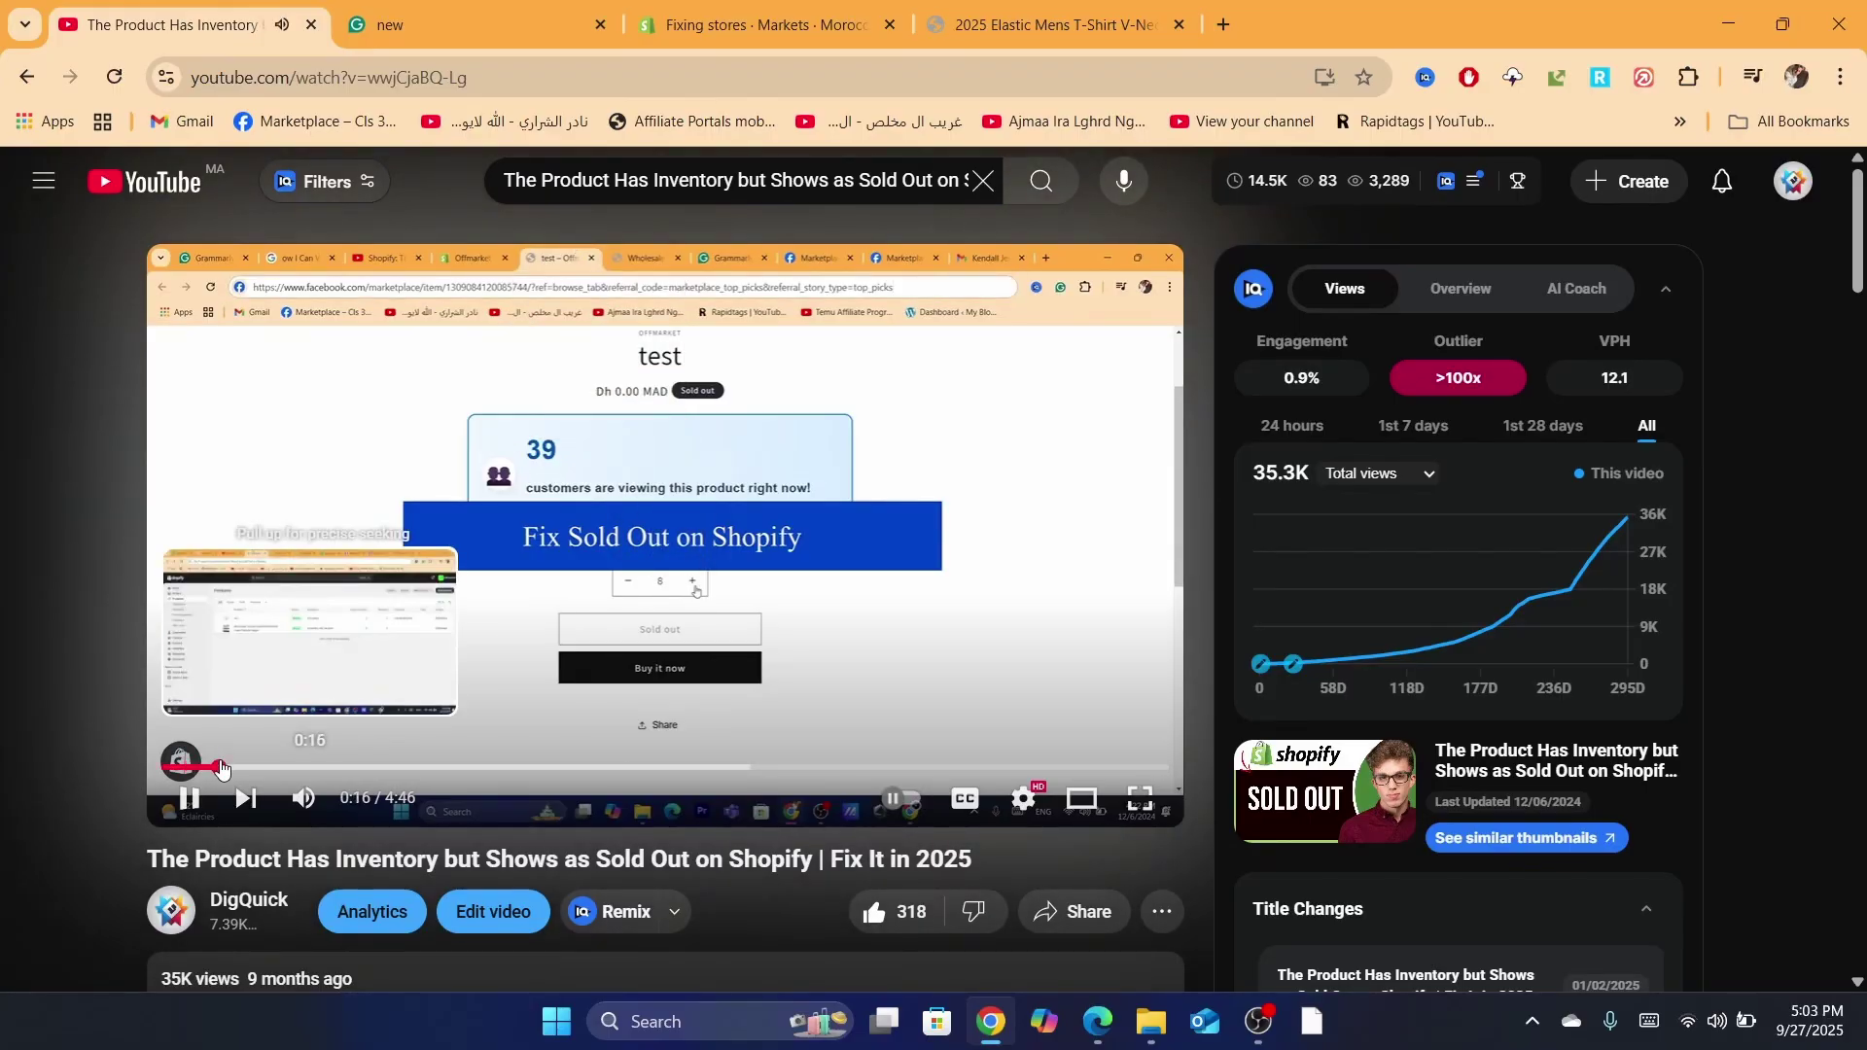
left_click(220, 766)
left_click(592, 624)
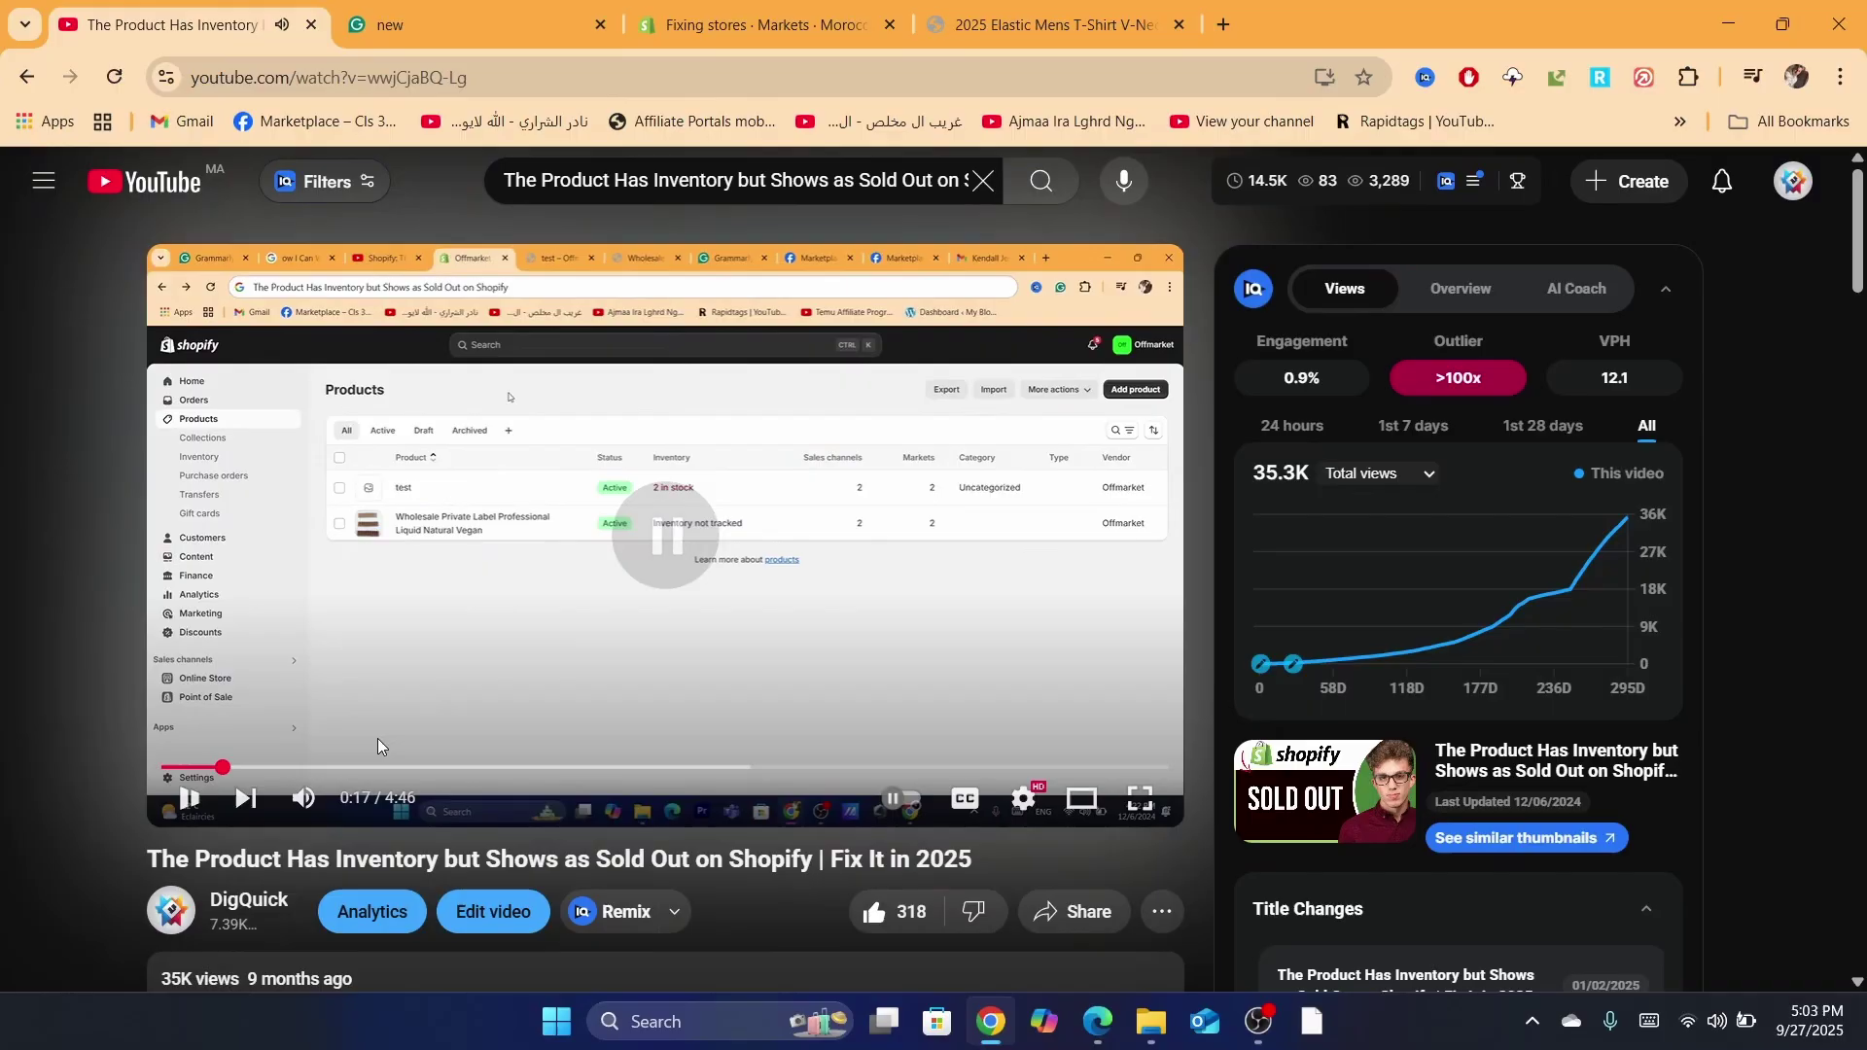
left_click(282, 768)
key("space")
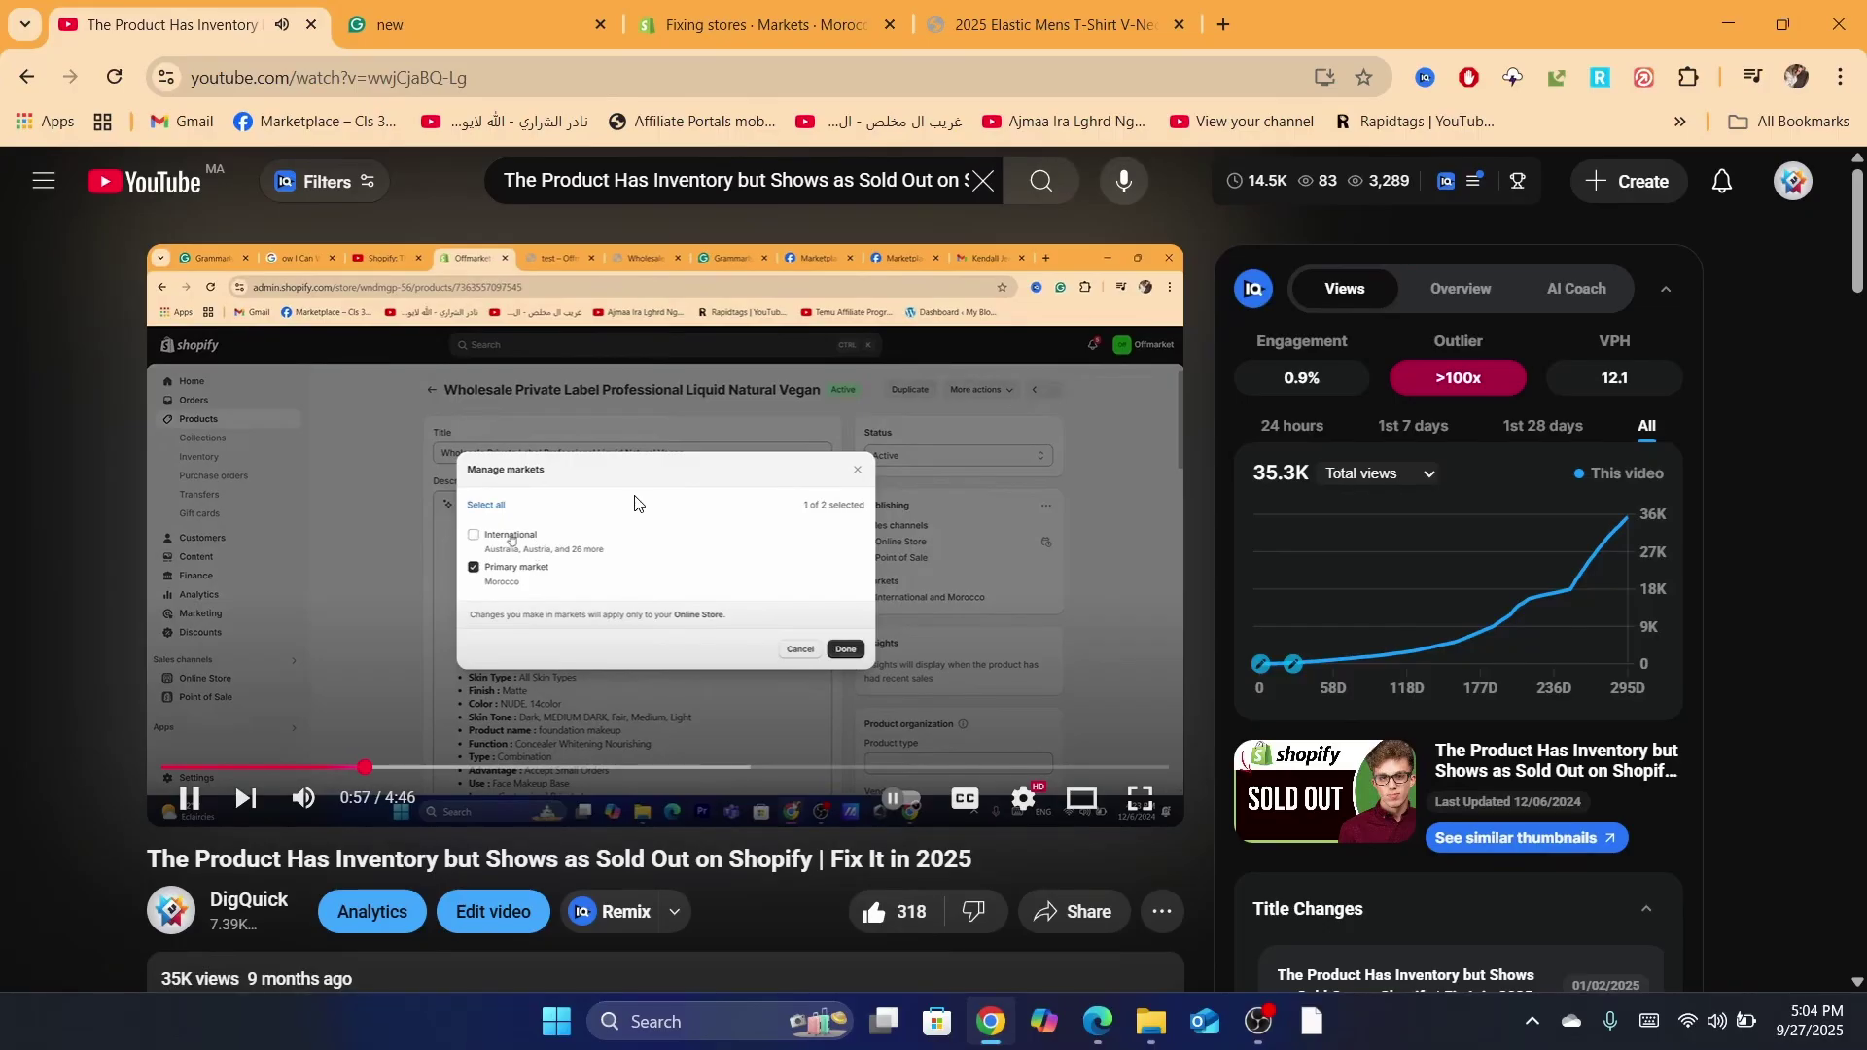
left_click(707, 669)
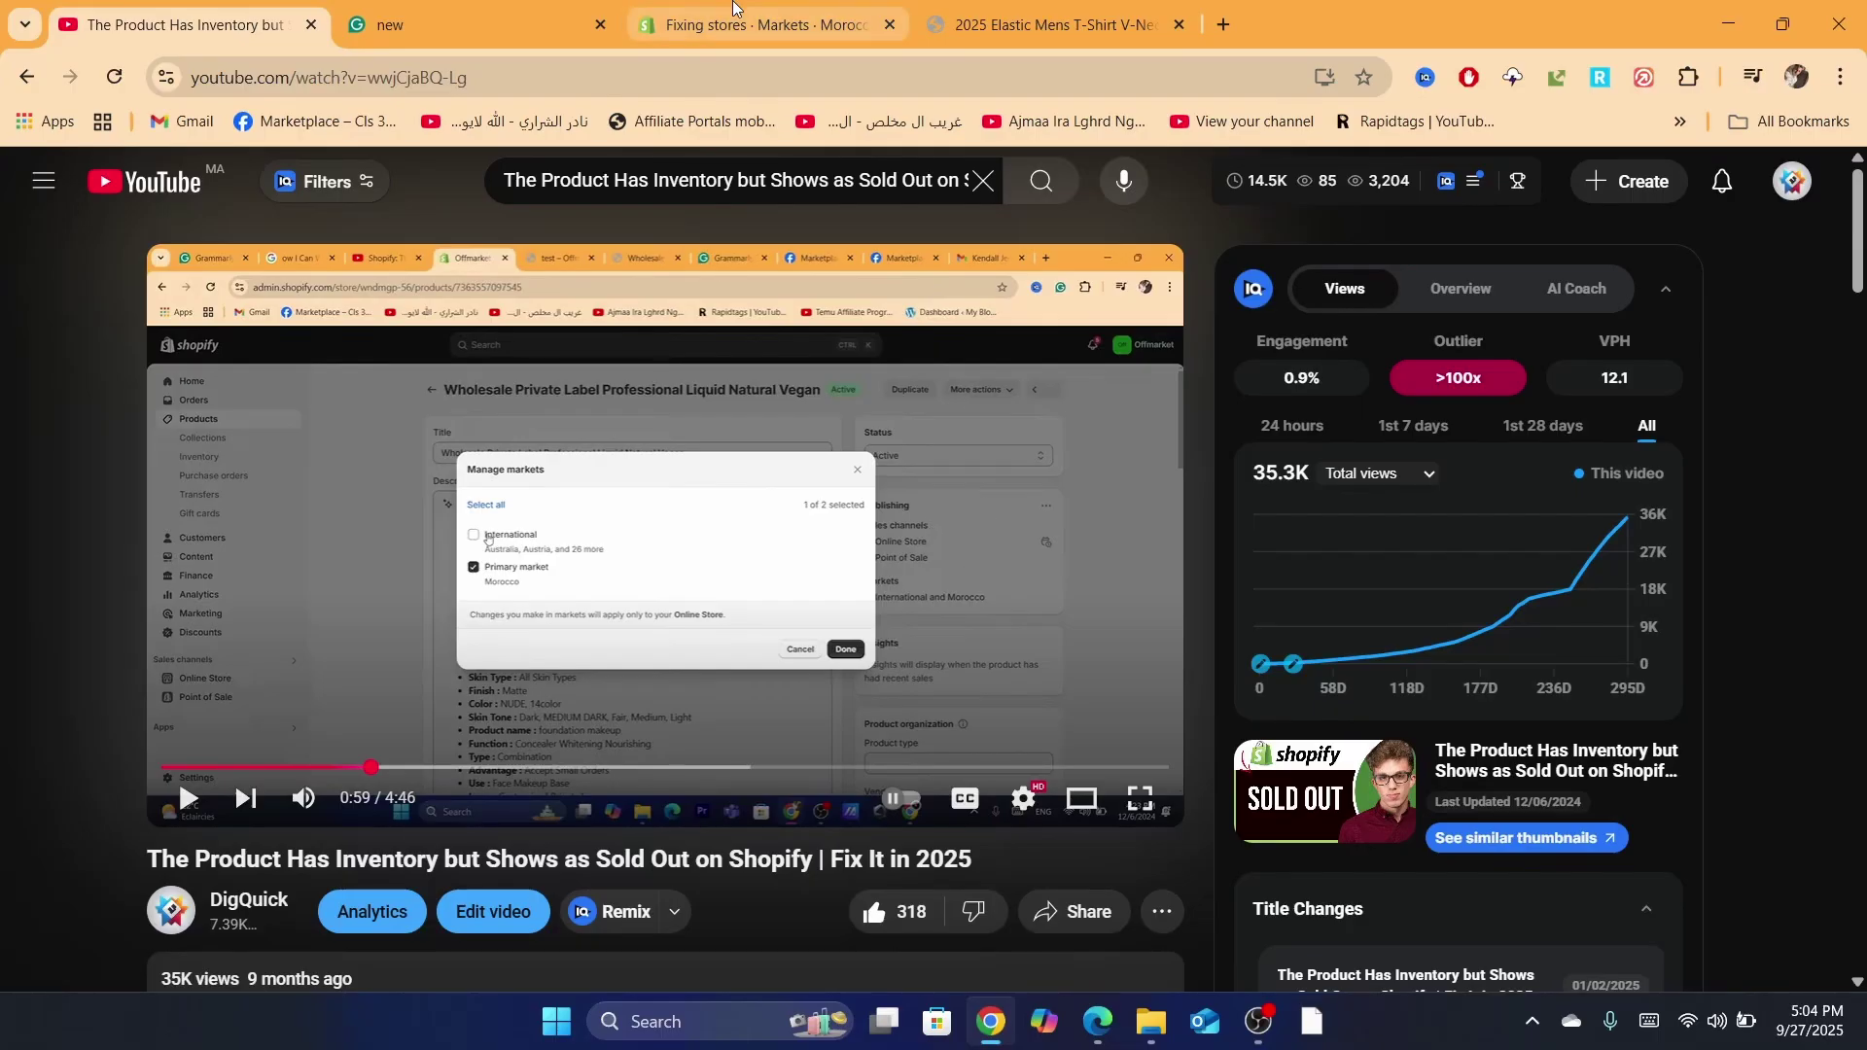
- Switch to the Shopify admin and open the general shipping rates profile in the store's shipping and delivery settings
left_click(758, 24)
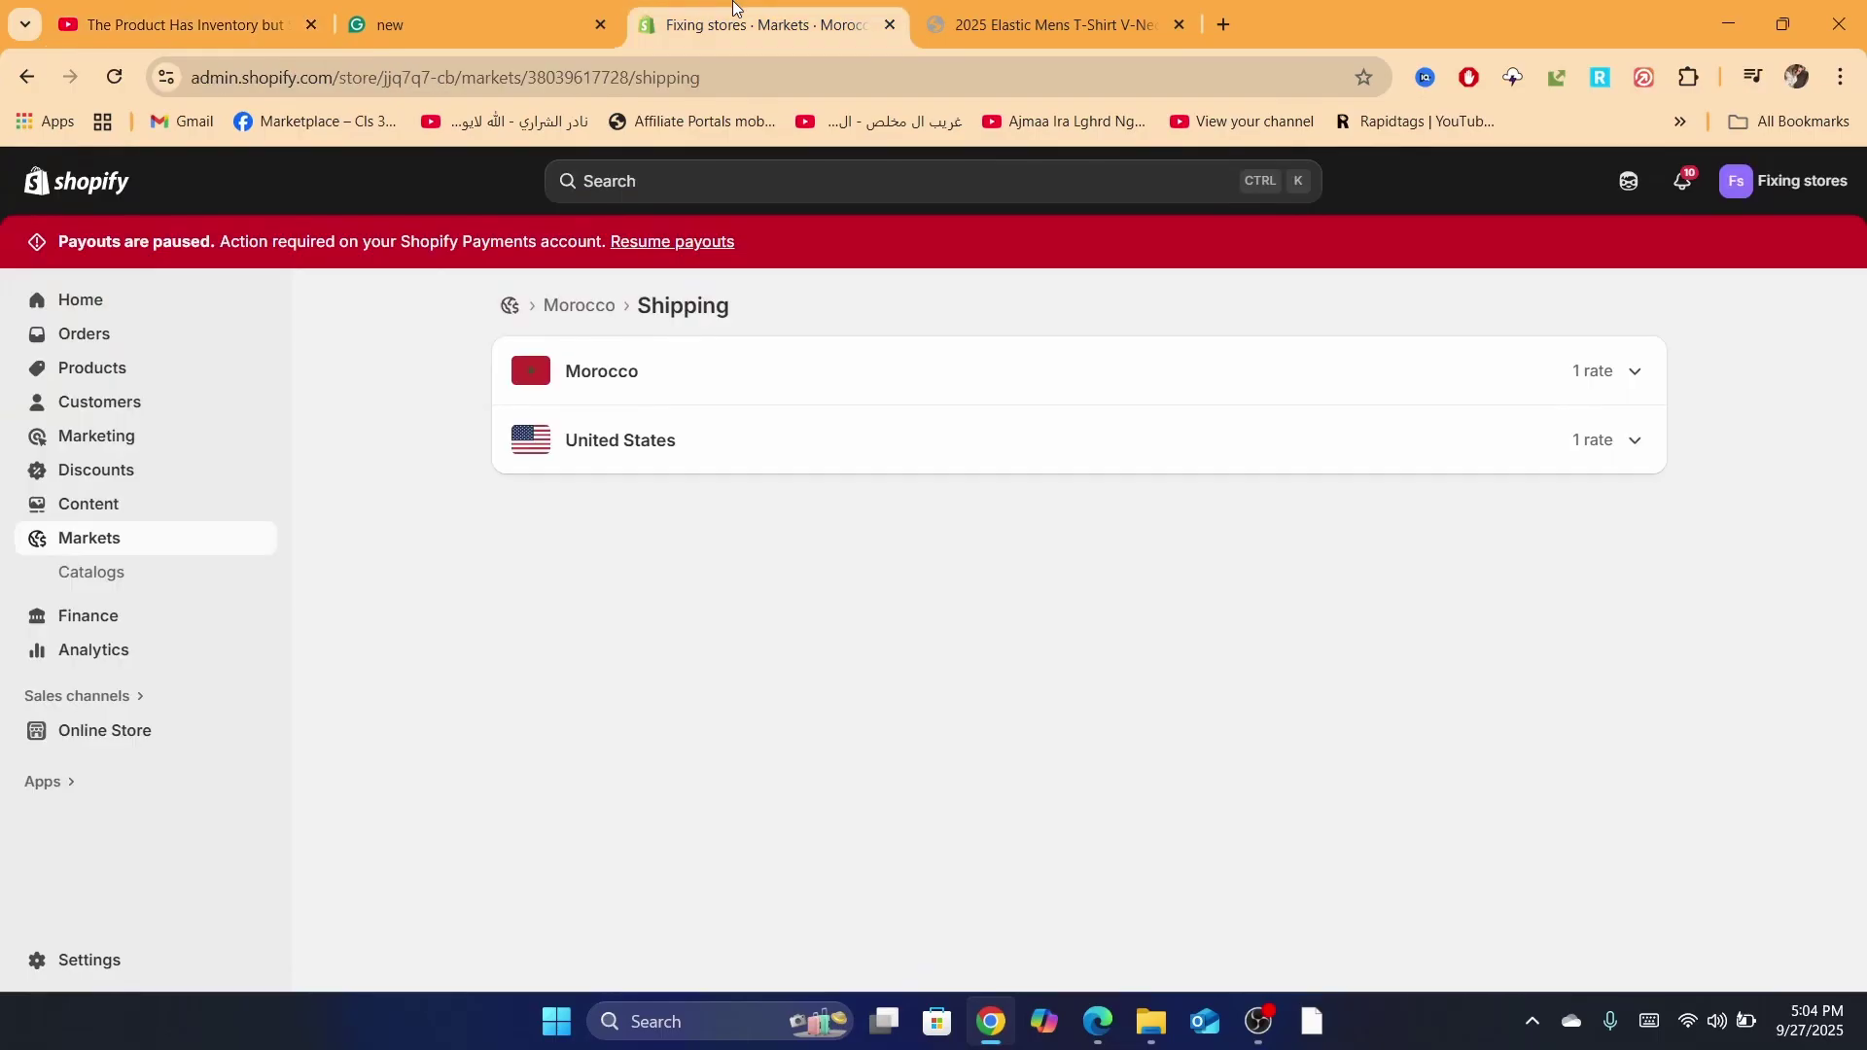
left_click(78, 301)
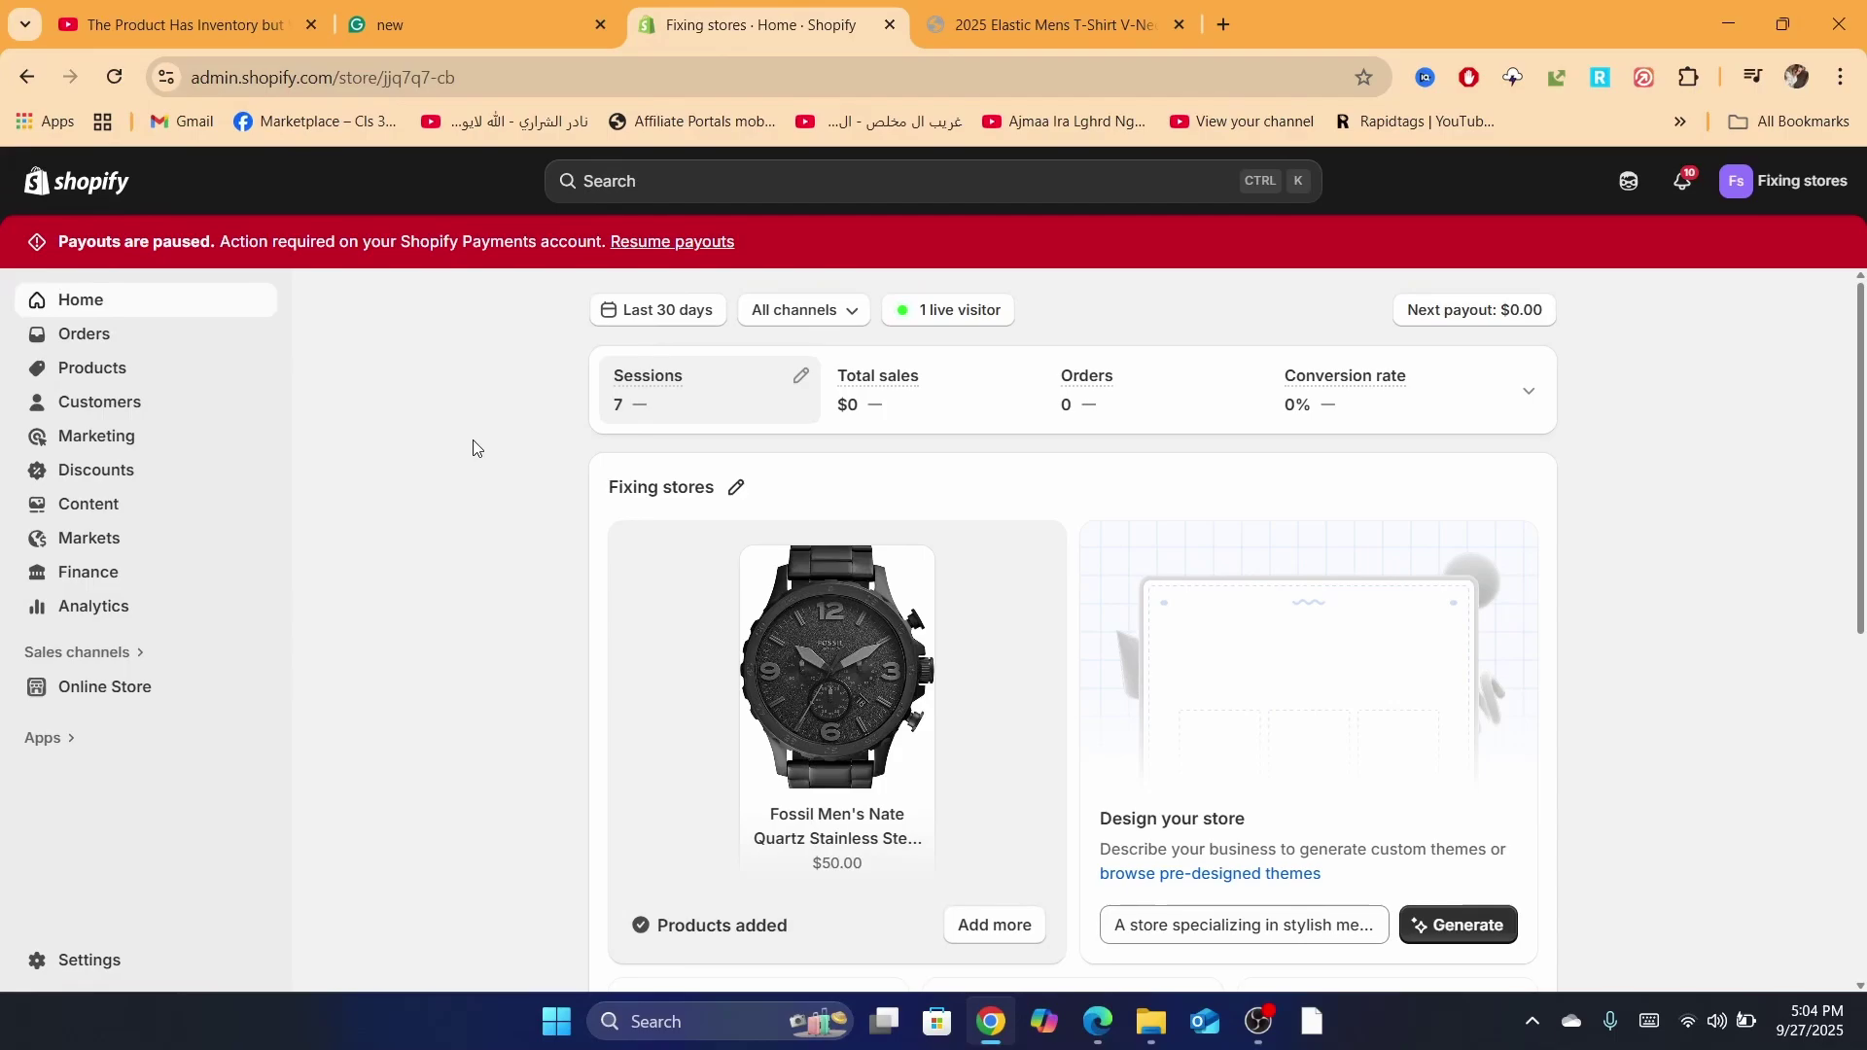
left_click(58, 961)
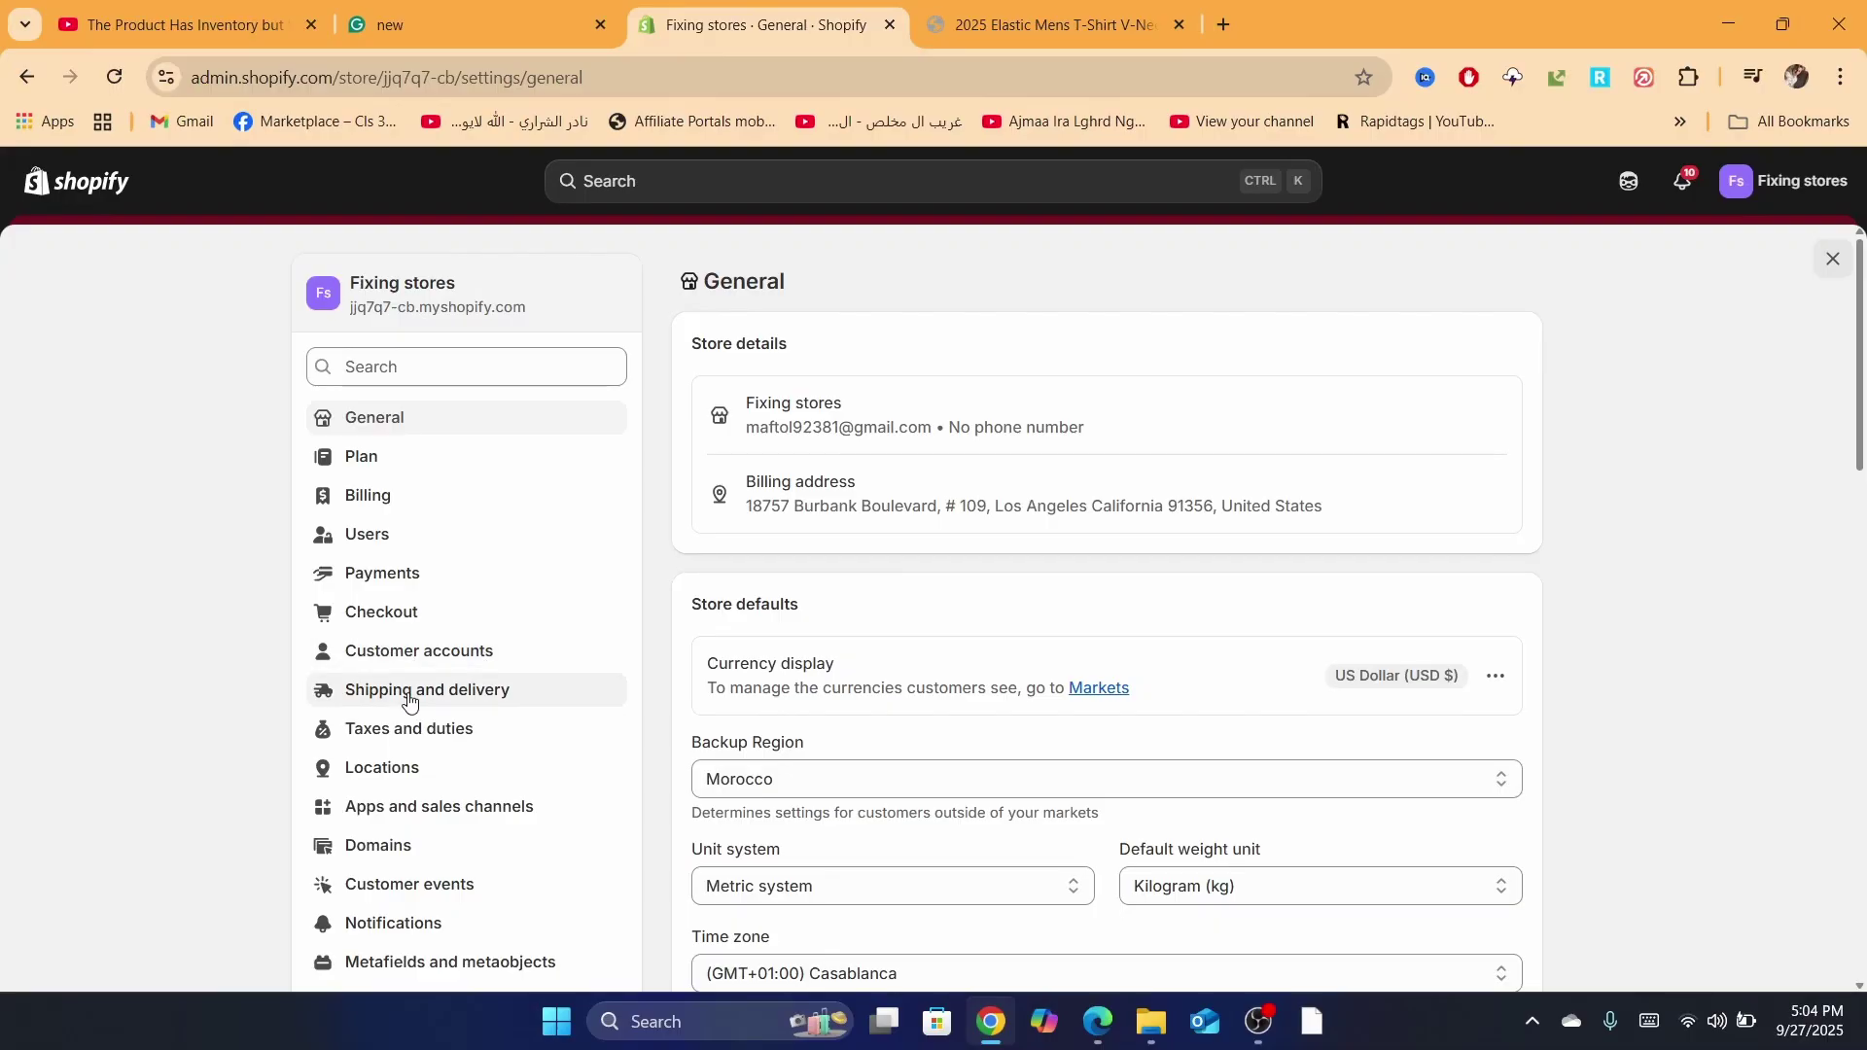
left_click(408, 696)
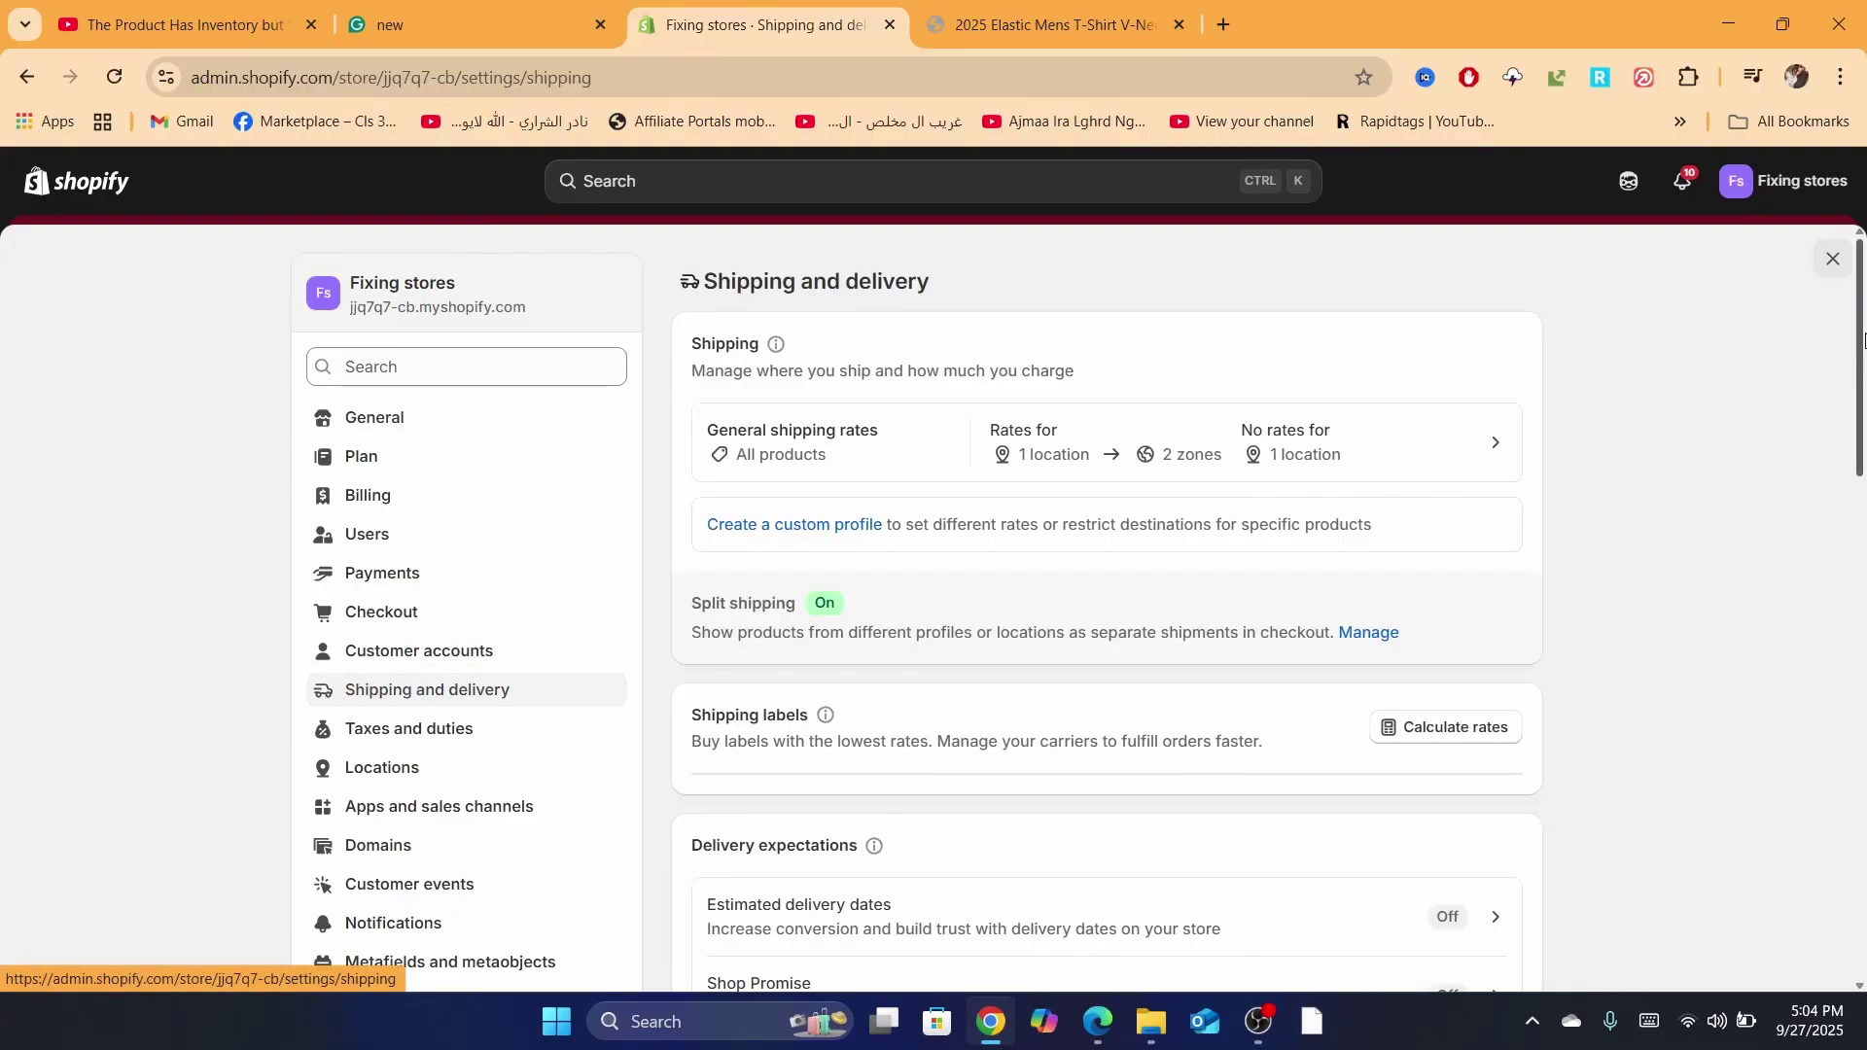
left_click_drag(1862, 345, 1828, 280)
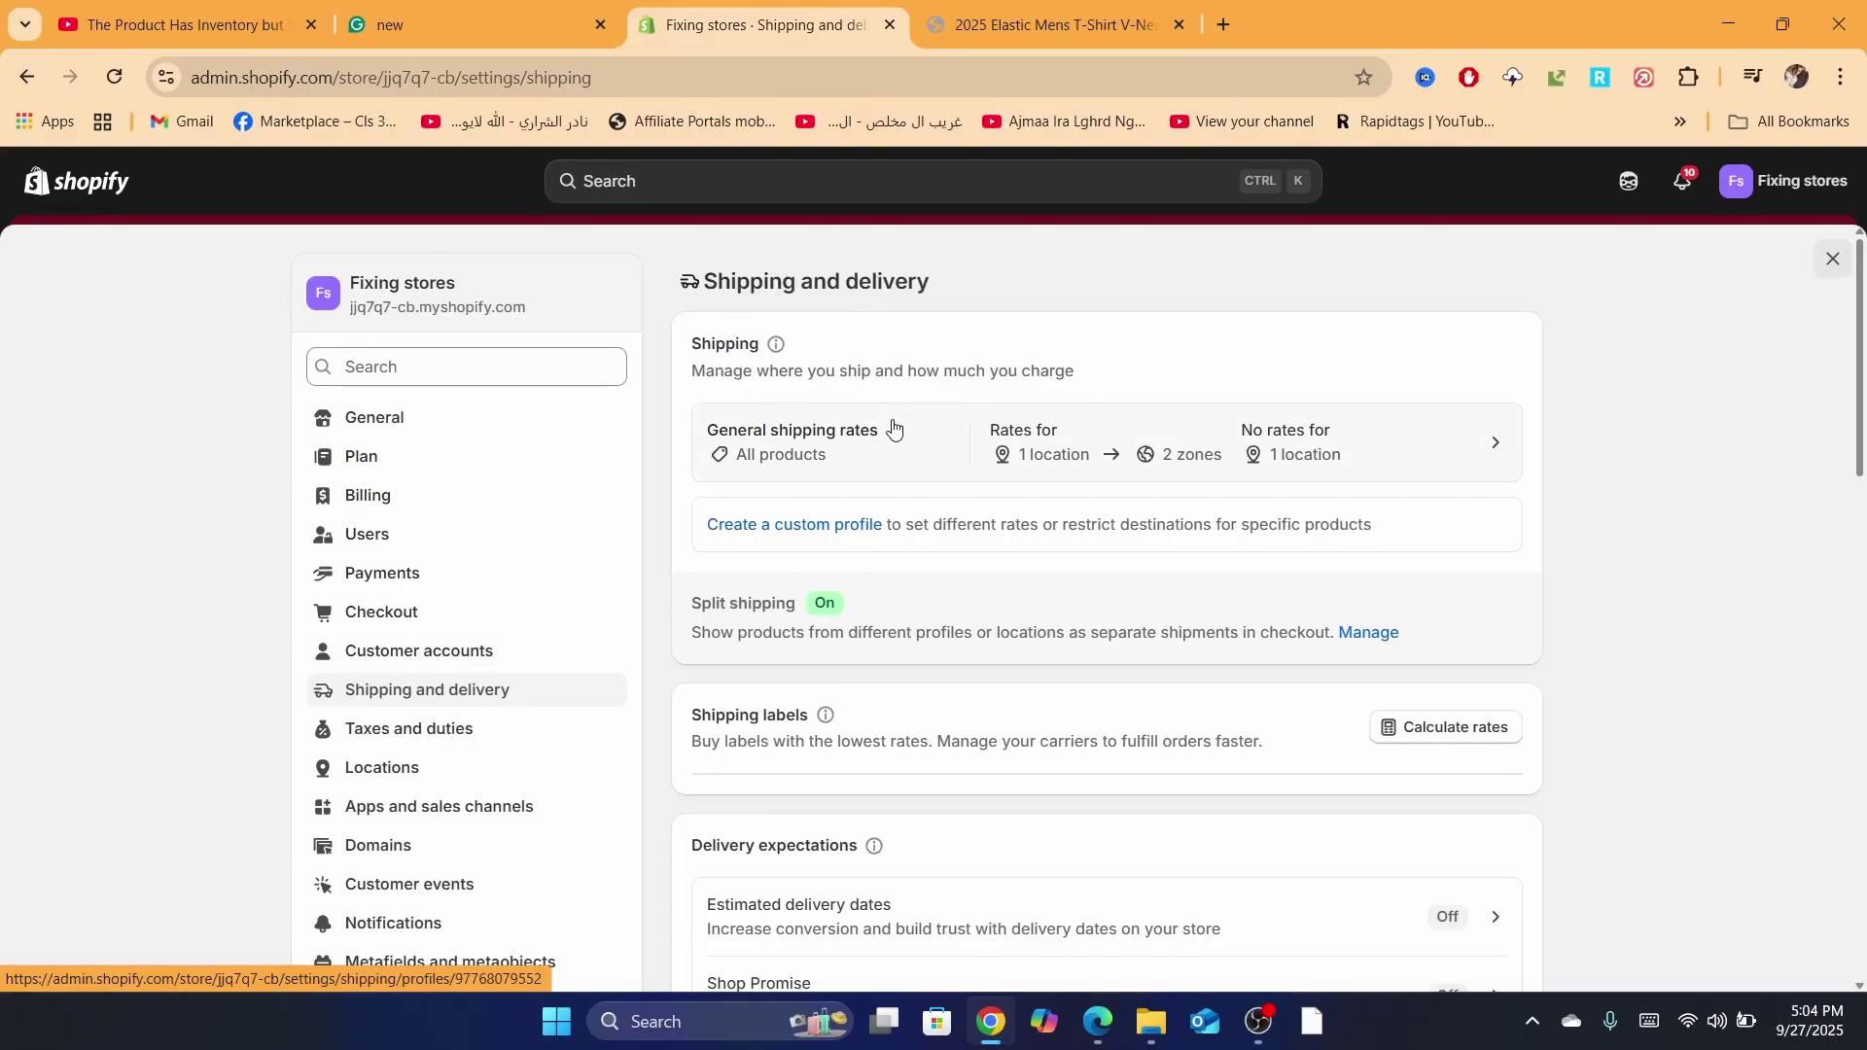
left_click(798, 451)
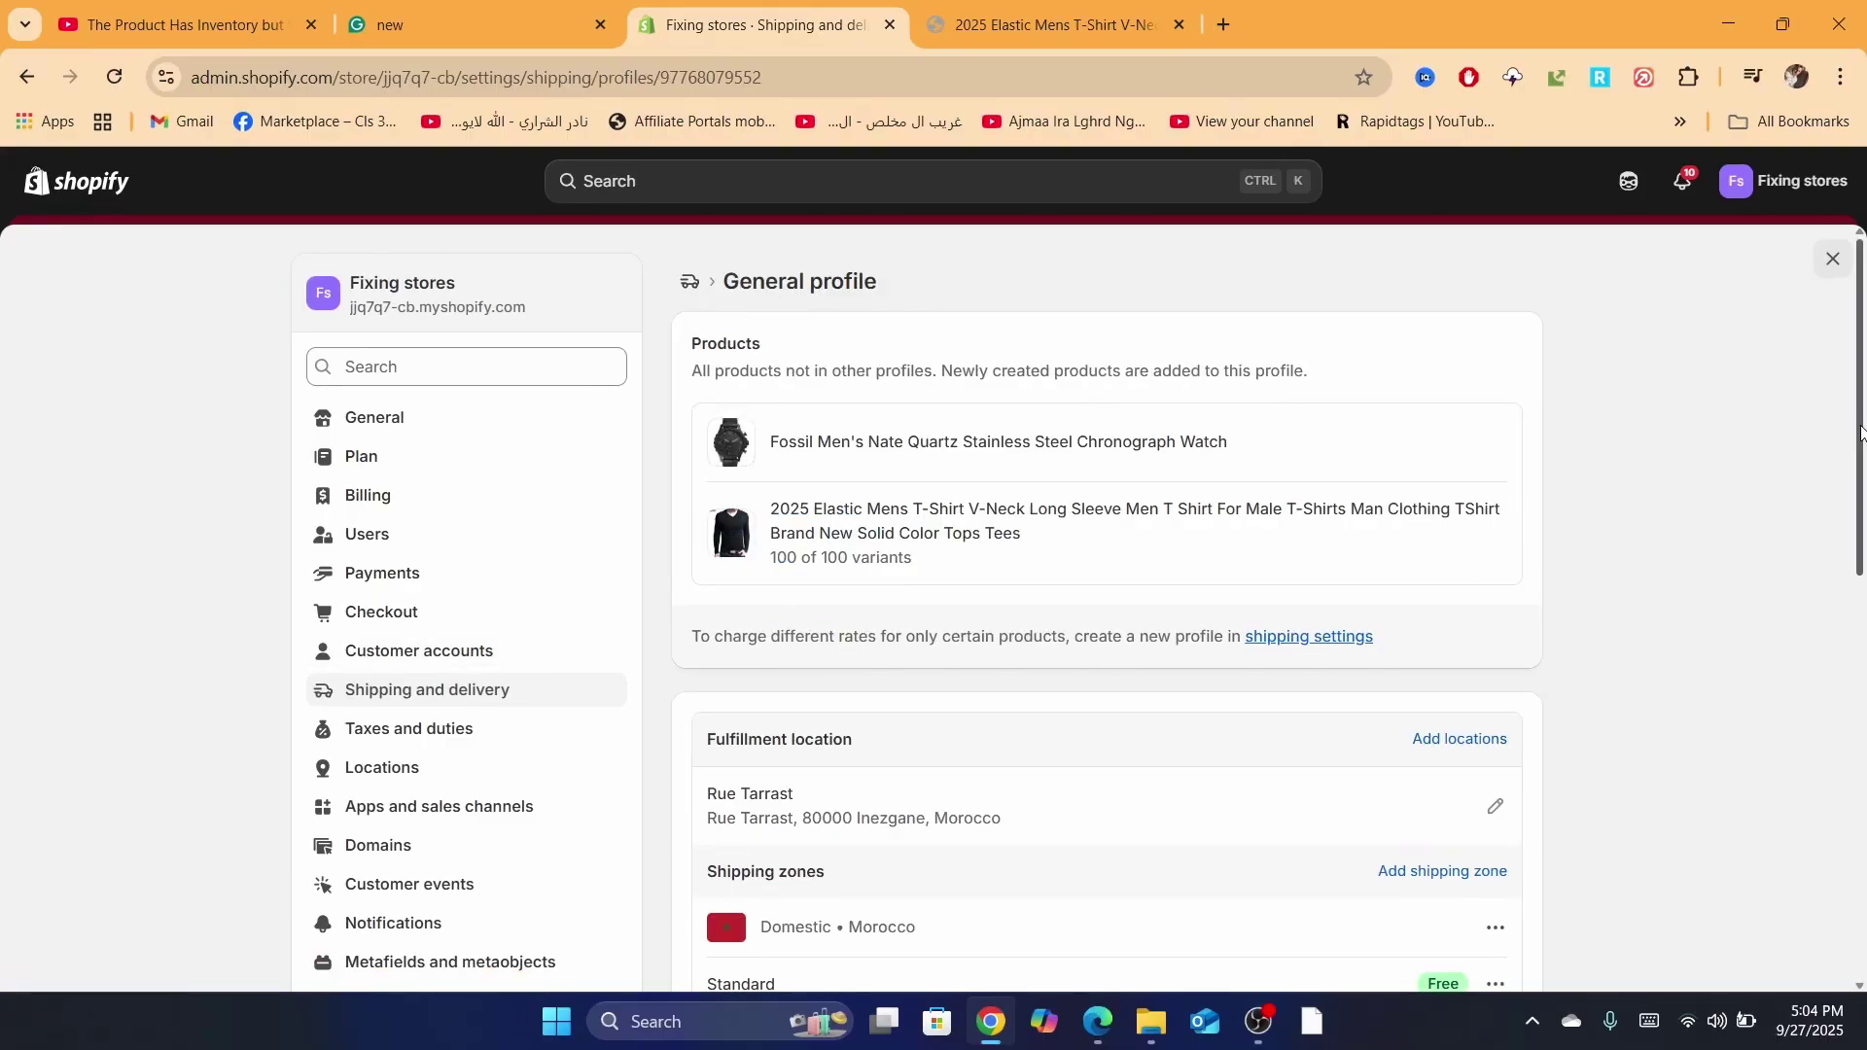
- Add Importify - Fulfillment Service as a fulfillment location of the general profile and save the profile
left_click_drag(1859, 433, 1864, 562)
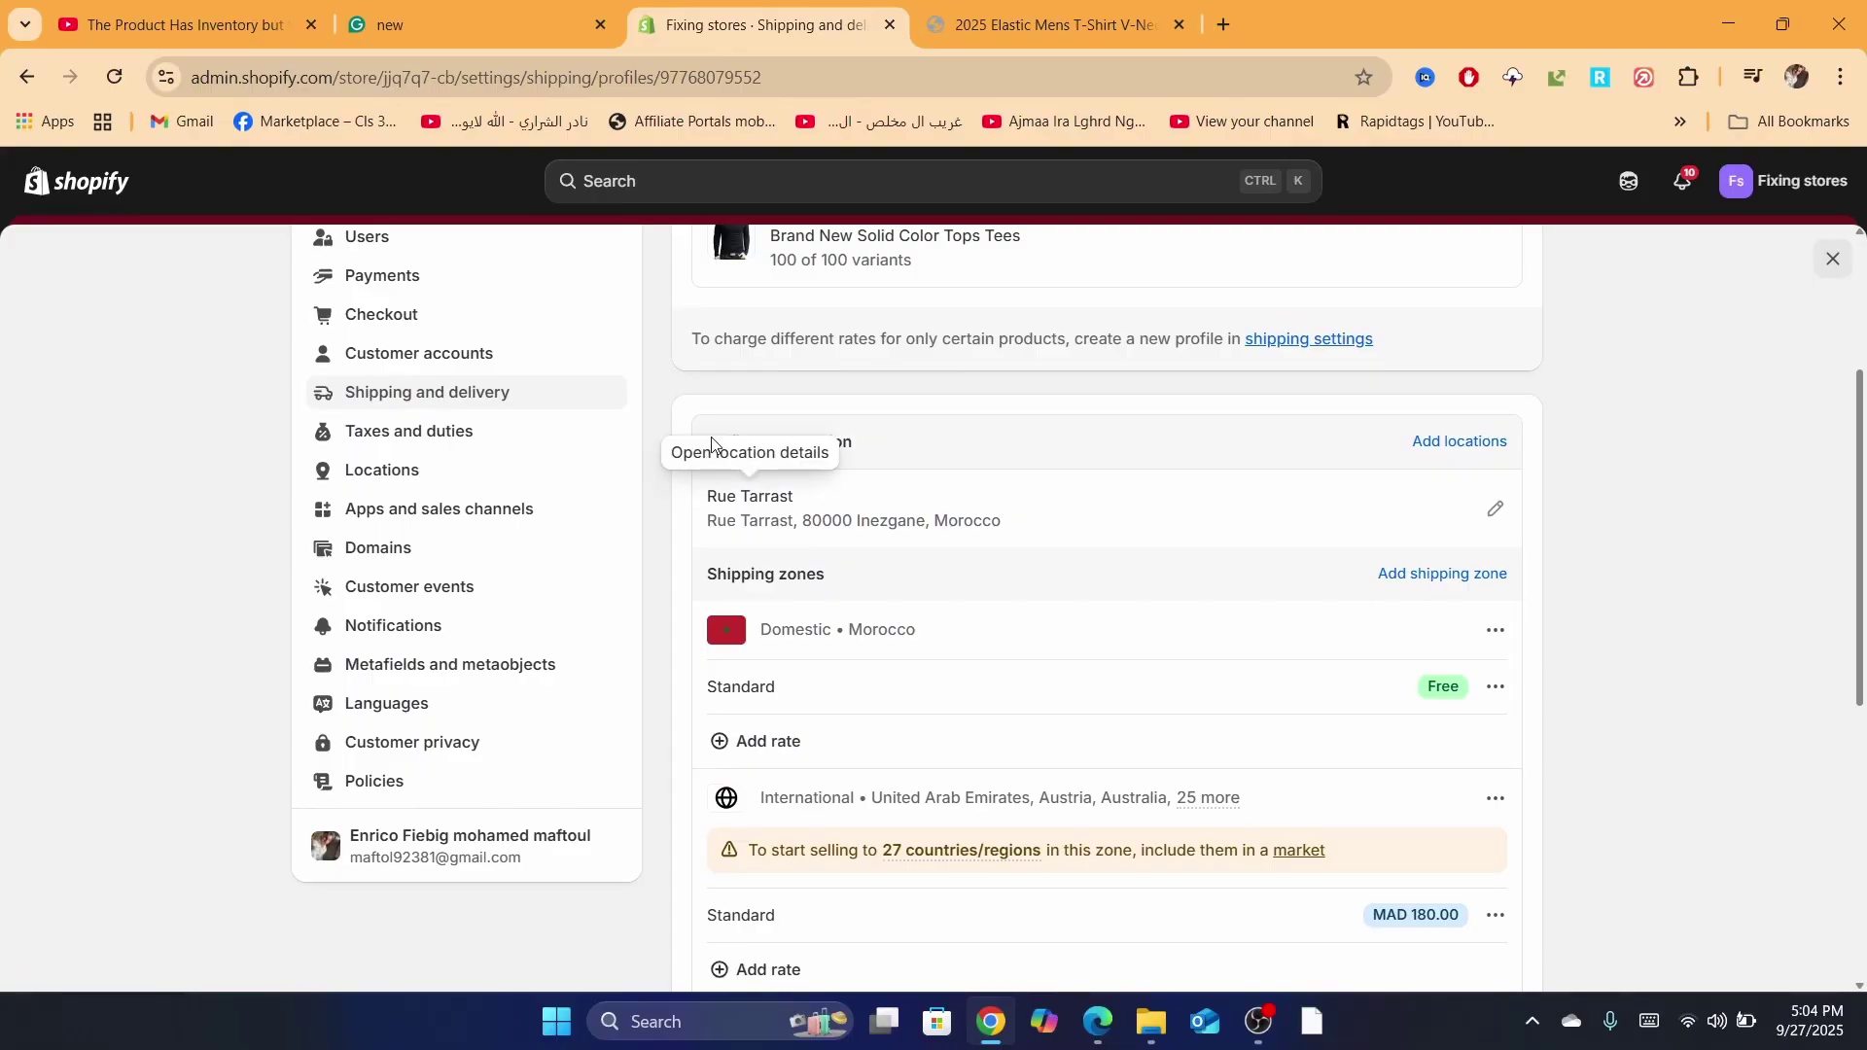
left_click(1449, 447)
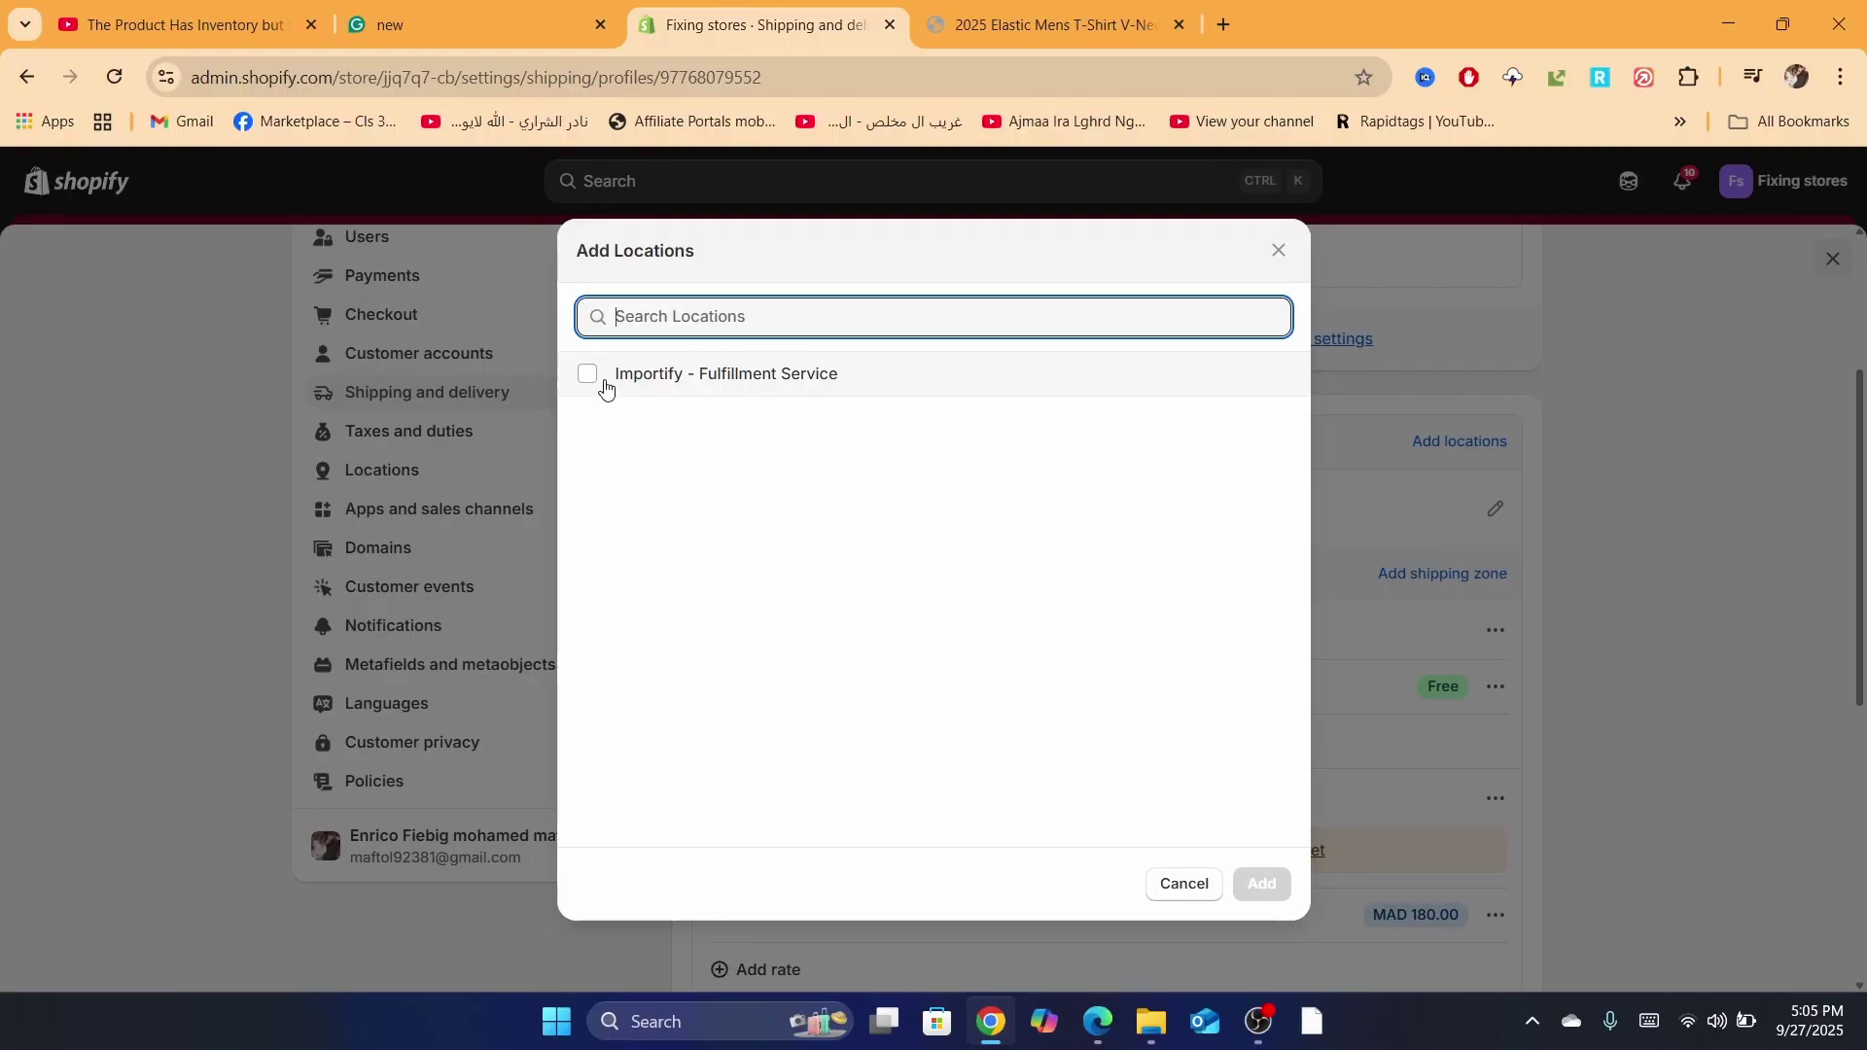
left_click(685, 373)
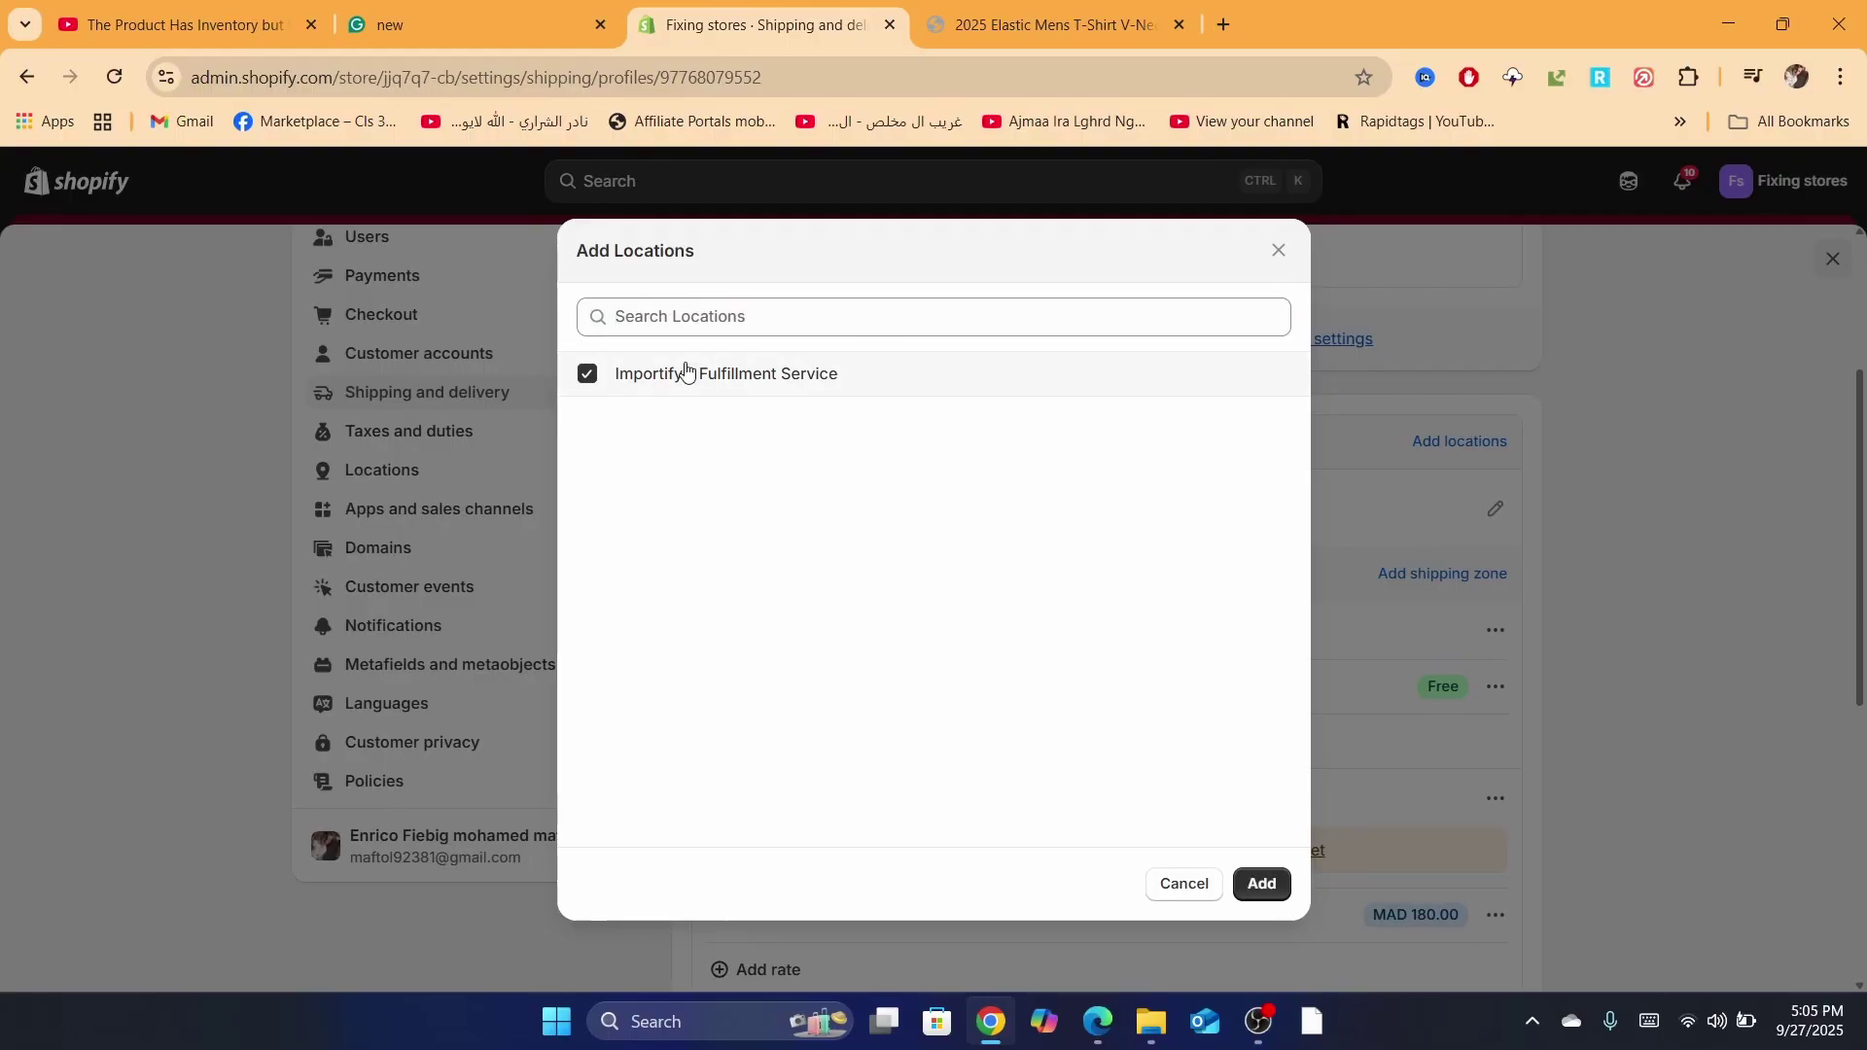
left_click(1262, 885)
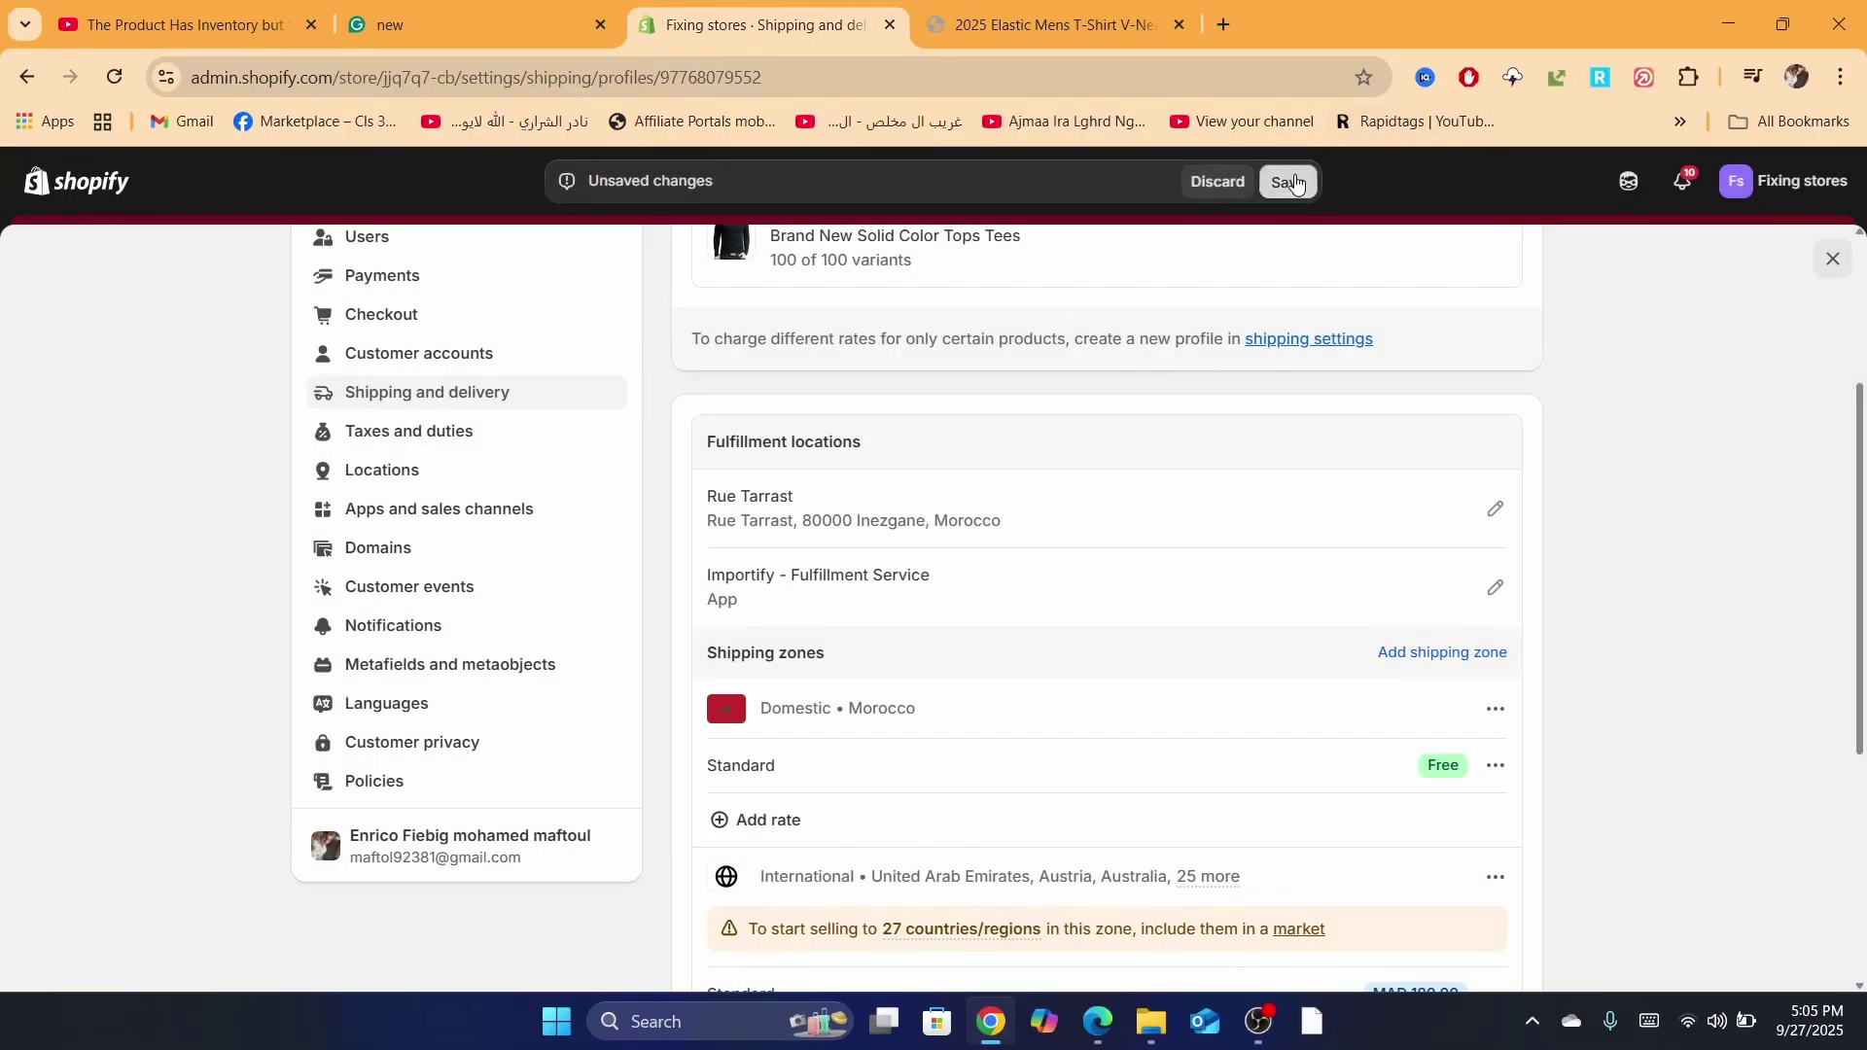
left_click(1289, 182)
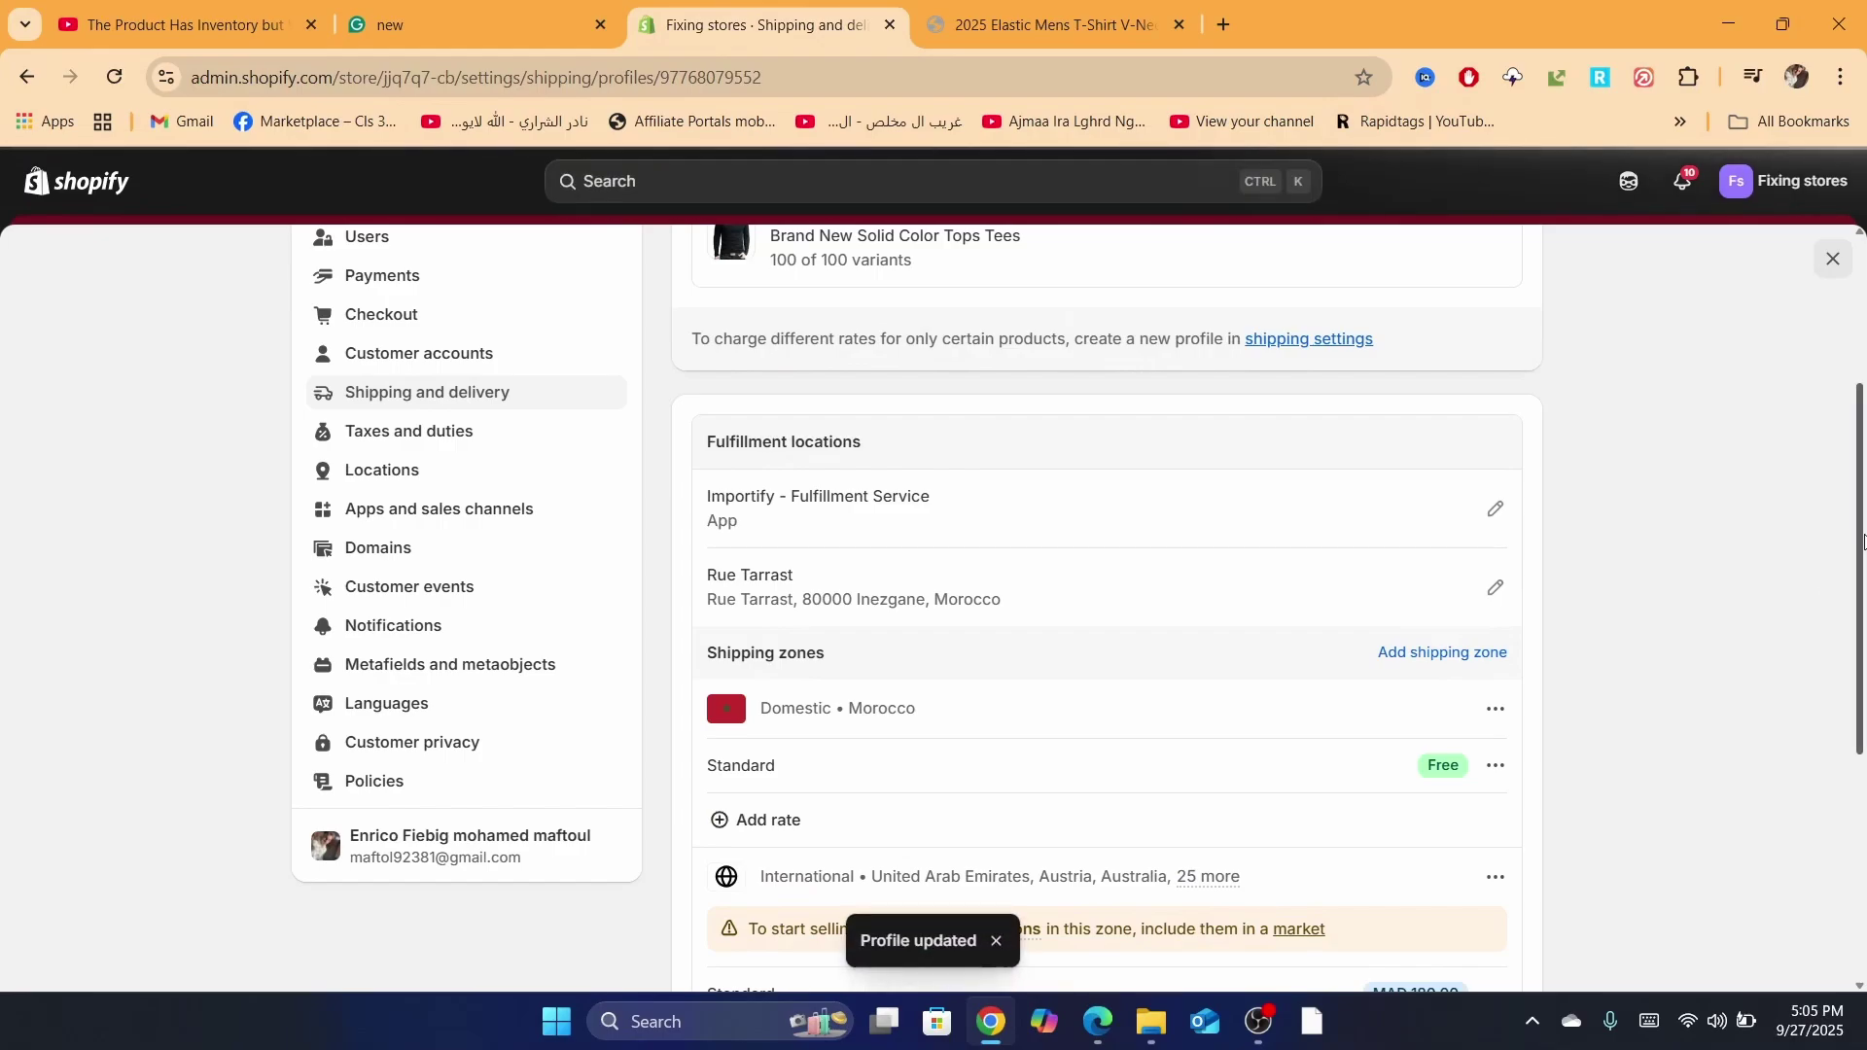
scroll(1037, 458, "down", 3)
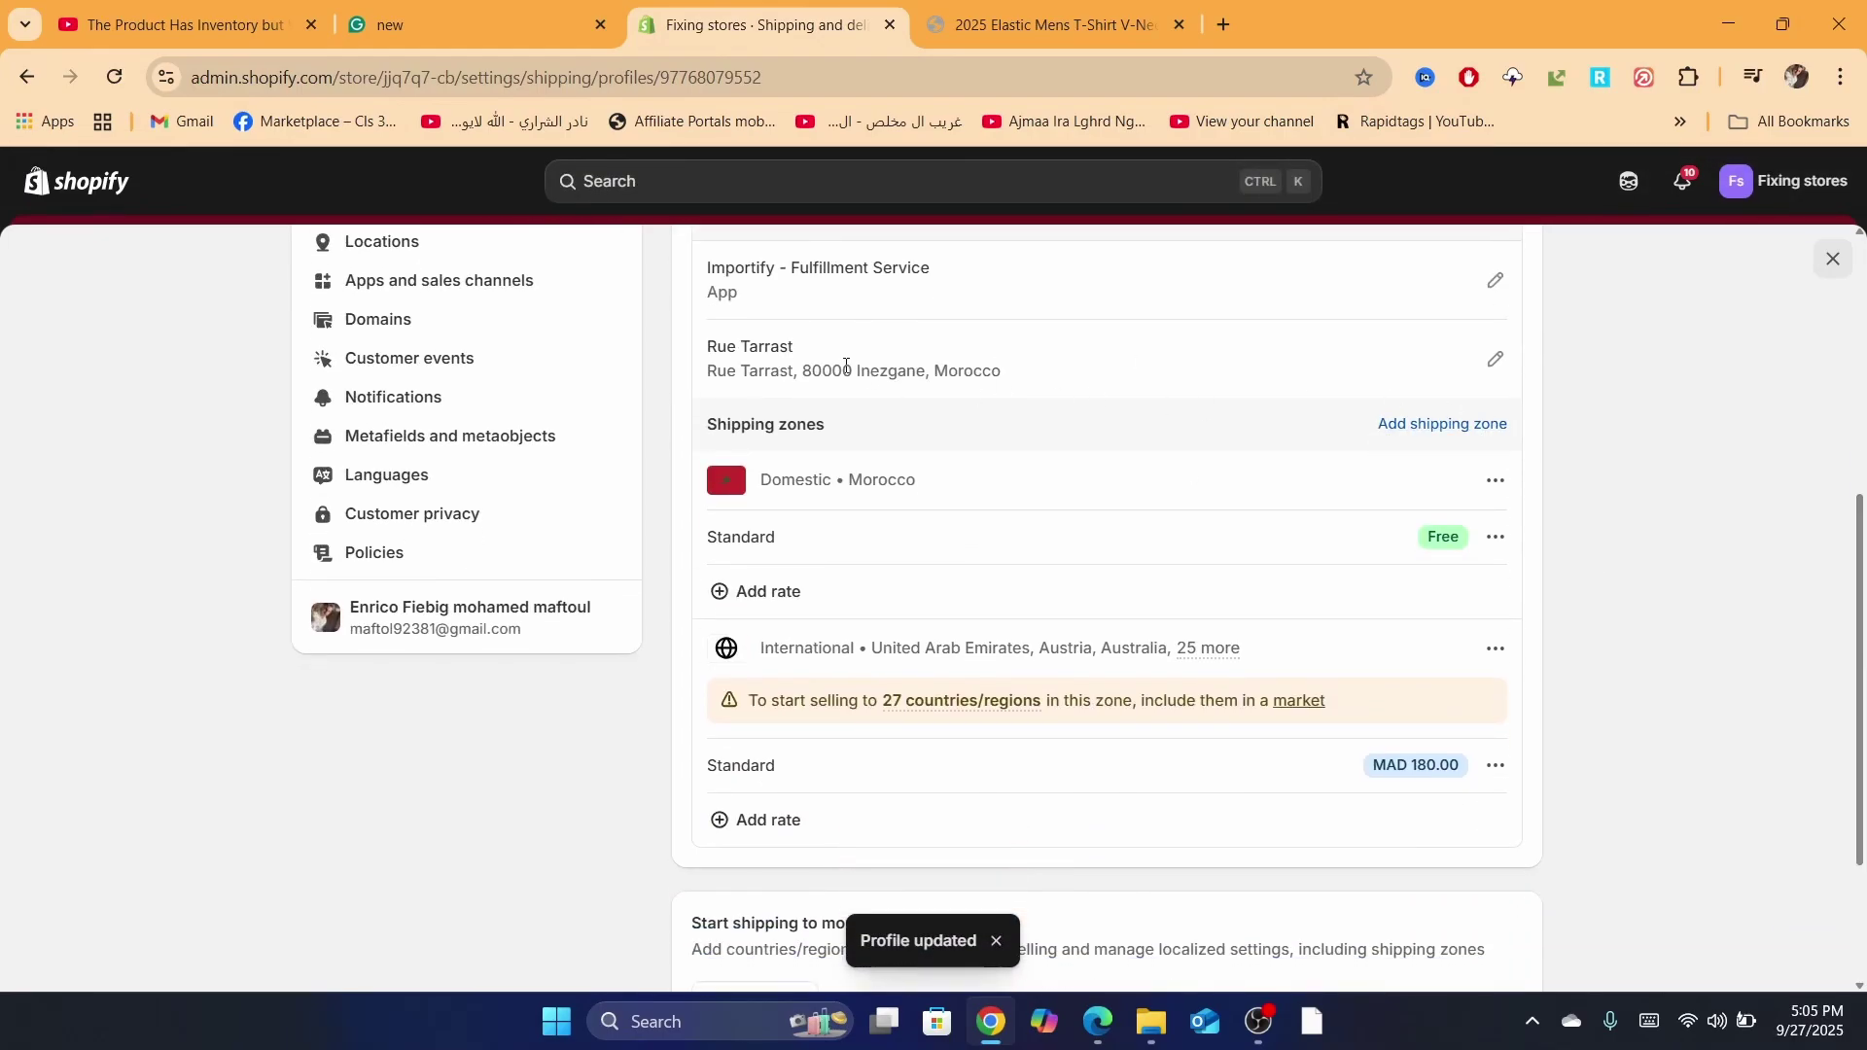
left_click(1381, 434)
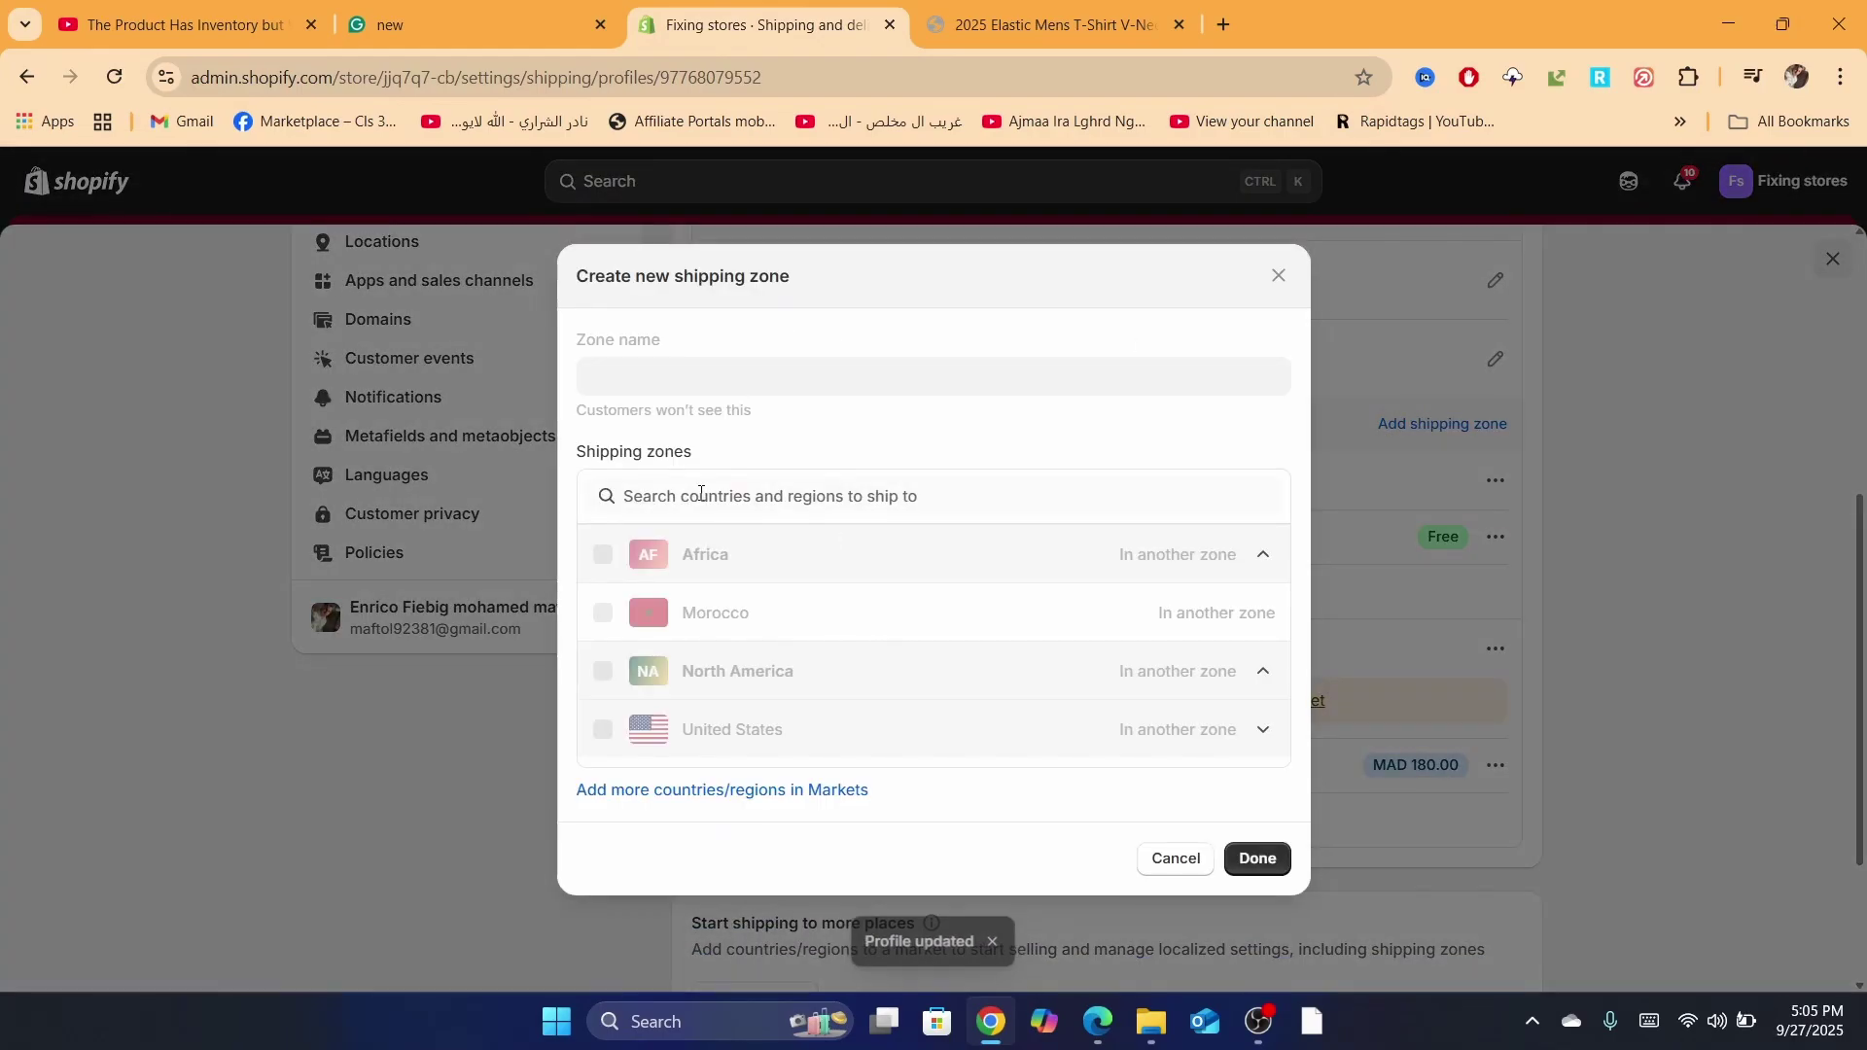
left_click(1158, 860)
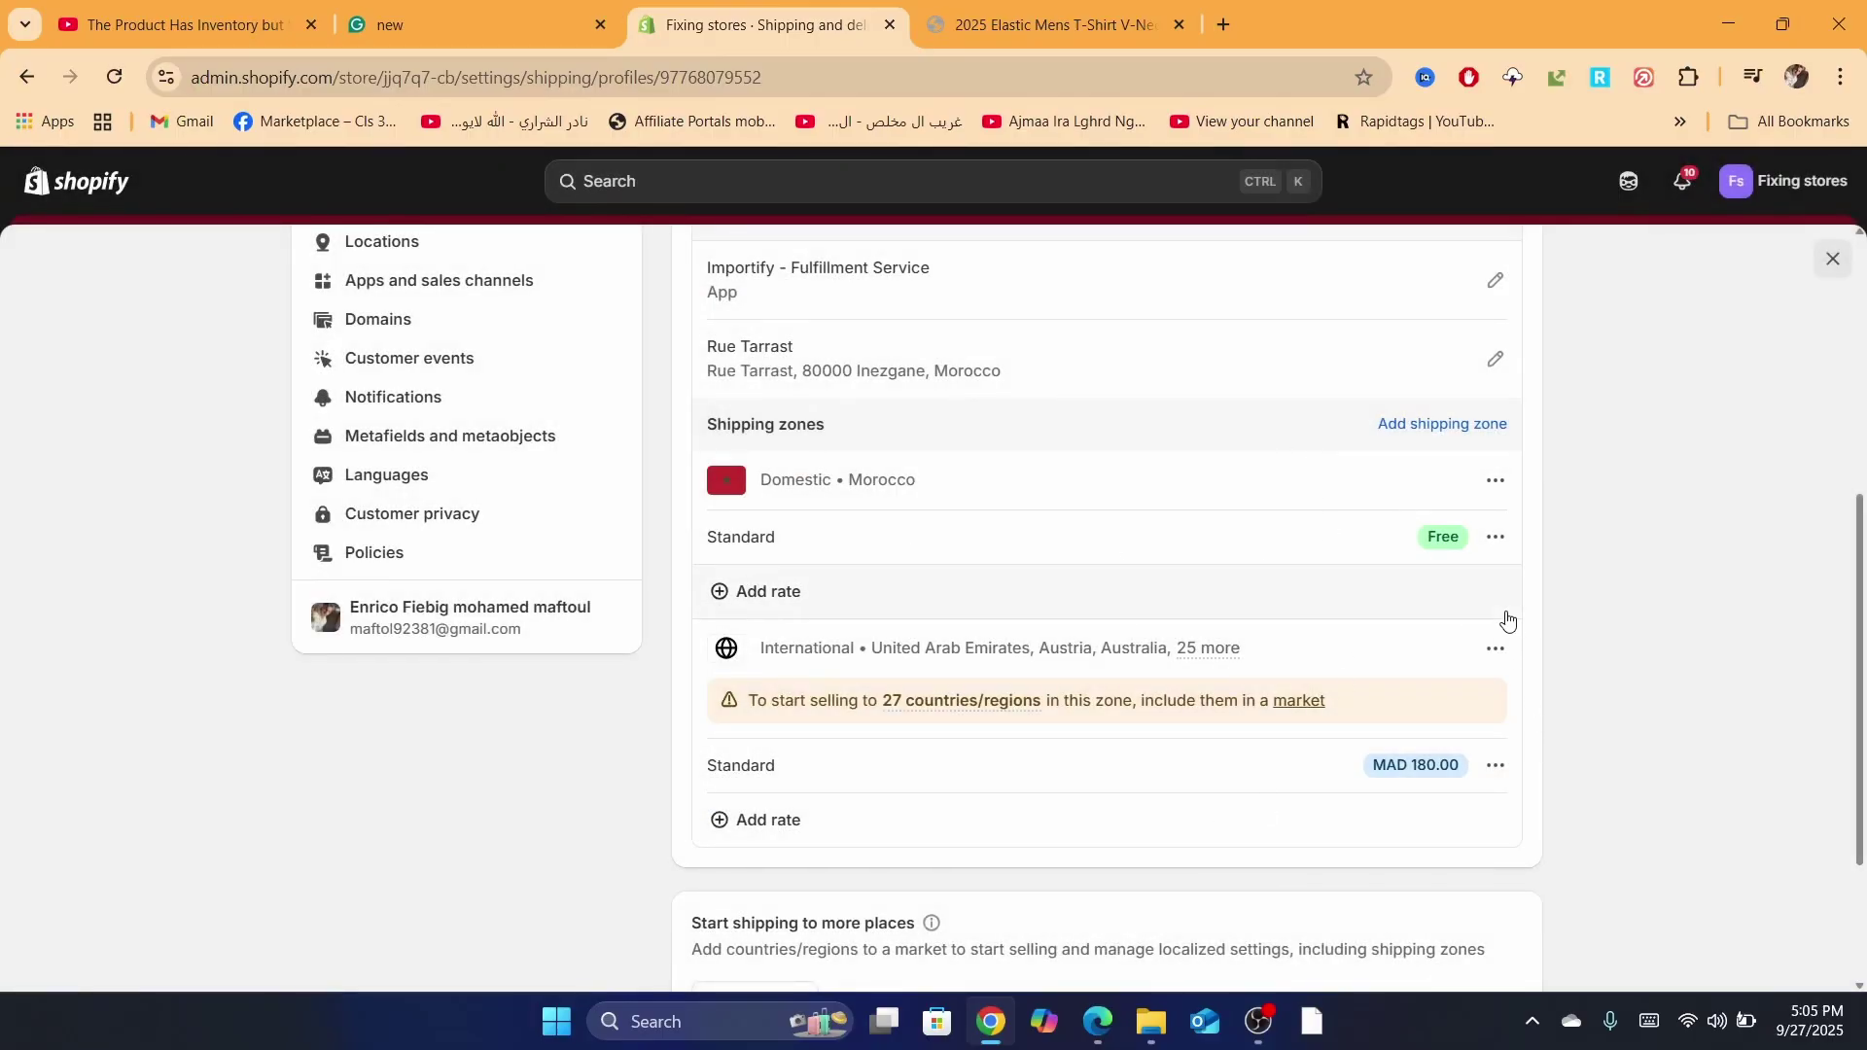
- Add a free custom flat rate named "standerd" to the International shipping zone and save the profile
scroll(1857, 533, "down", 2)
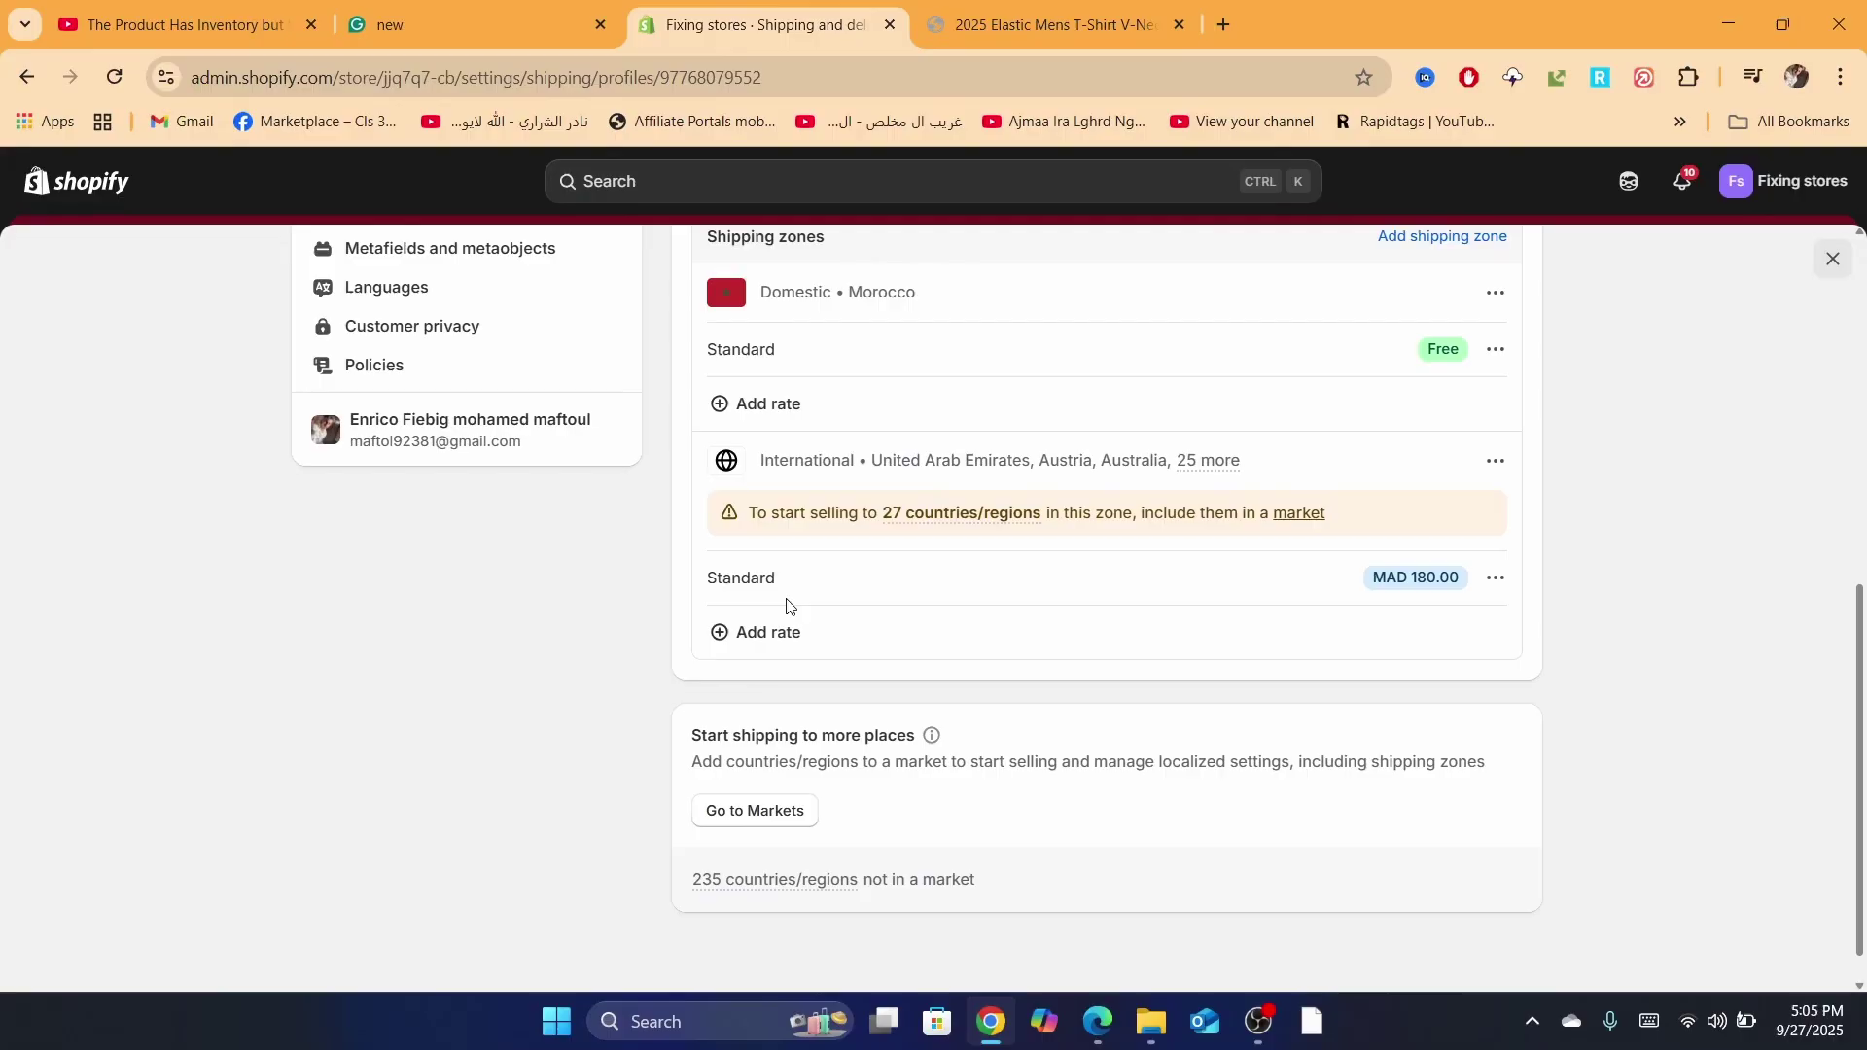
left_click(734, 630)
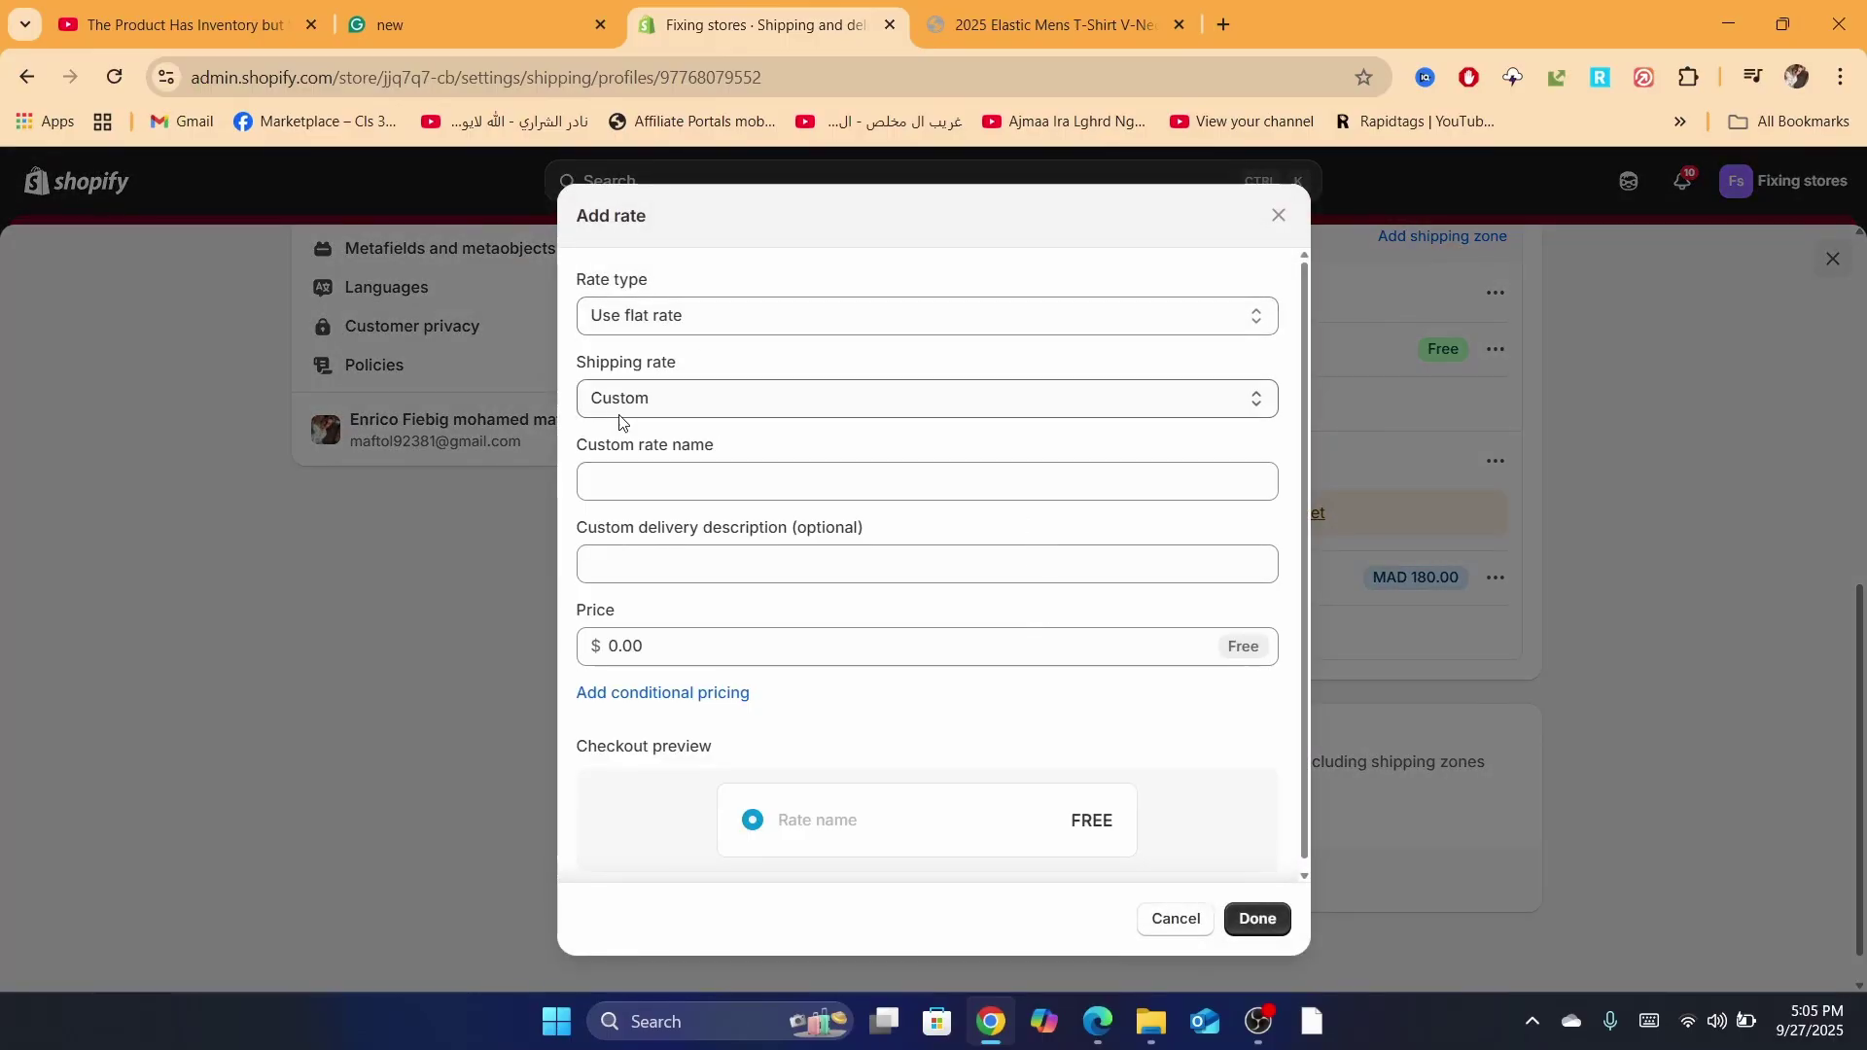
left_click(617, 477)
type("stande")
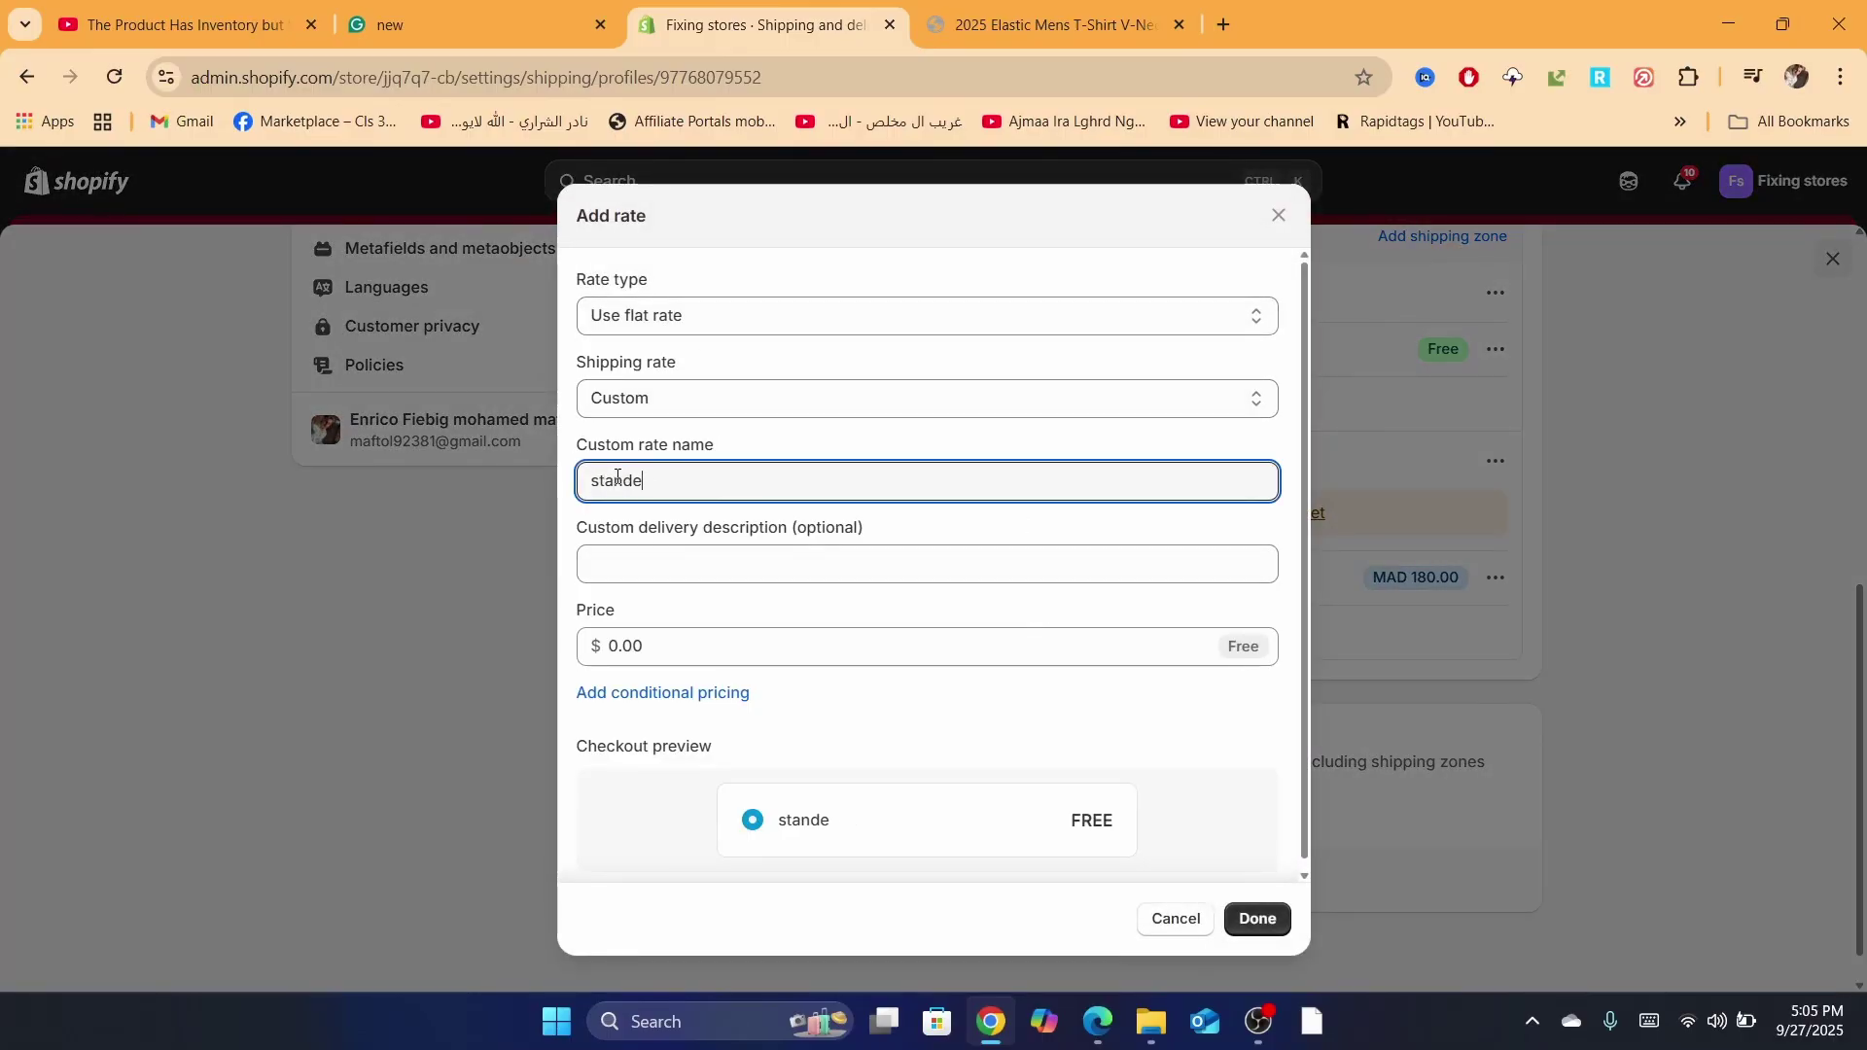
type("e")
key("BackSpace")
type("rd")
double_click(642, 648)
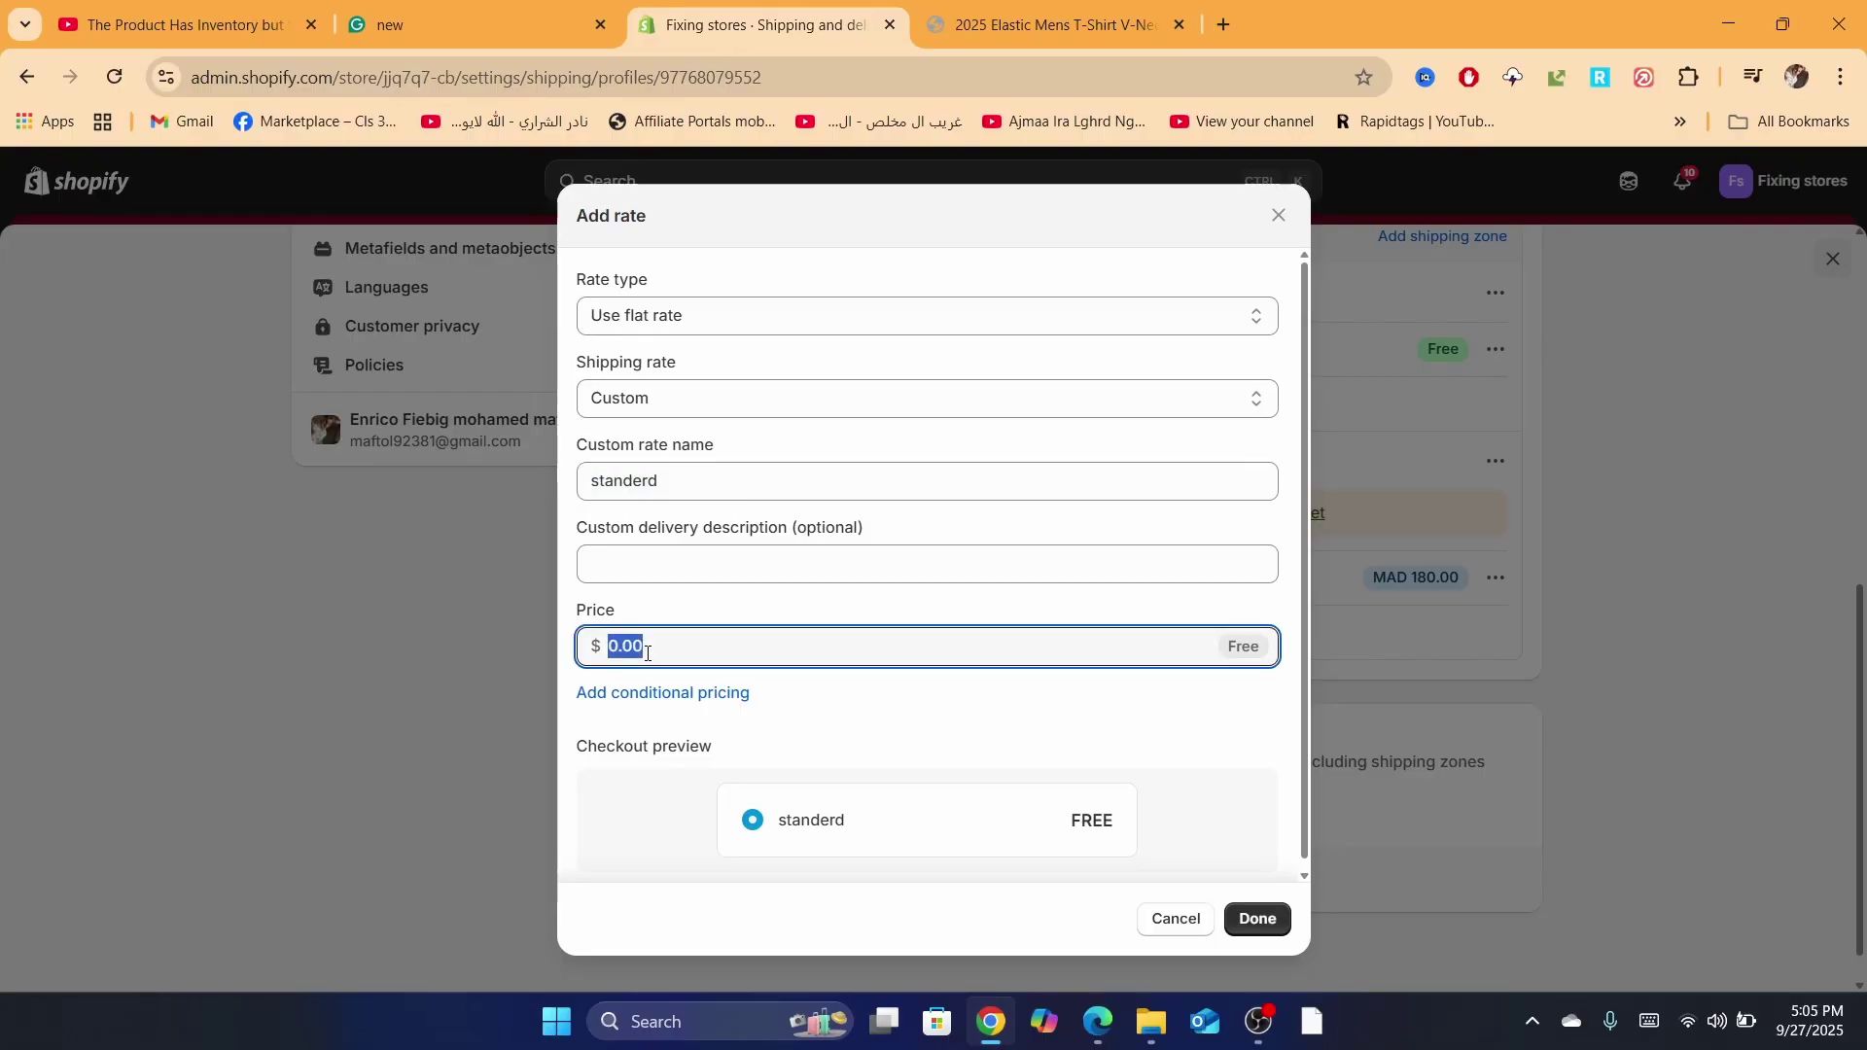
type("0.")
left_click(1256, 919)
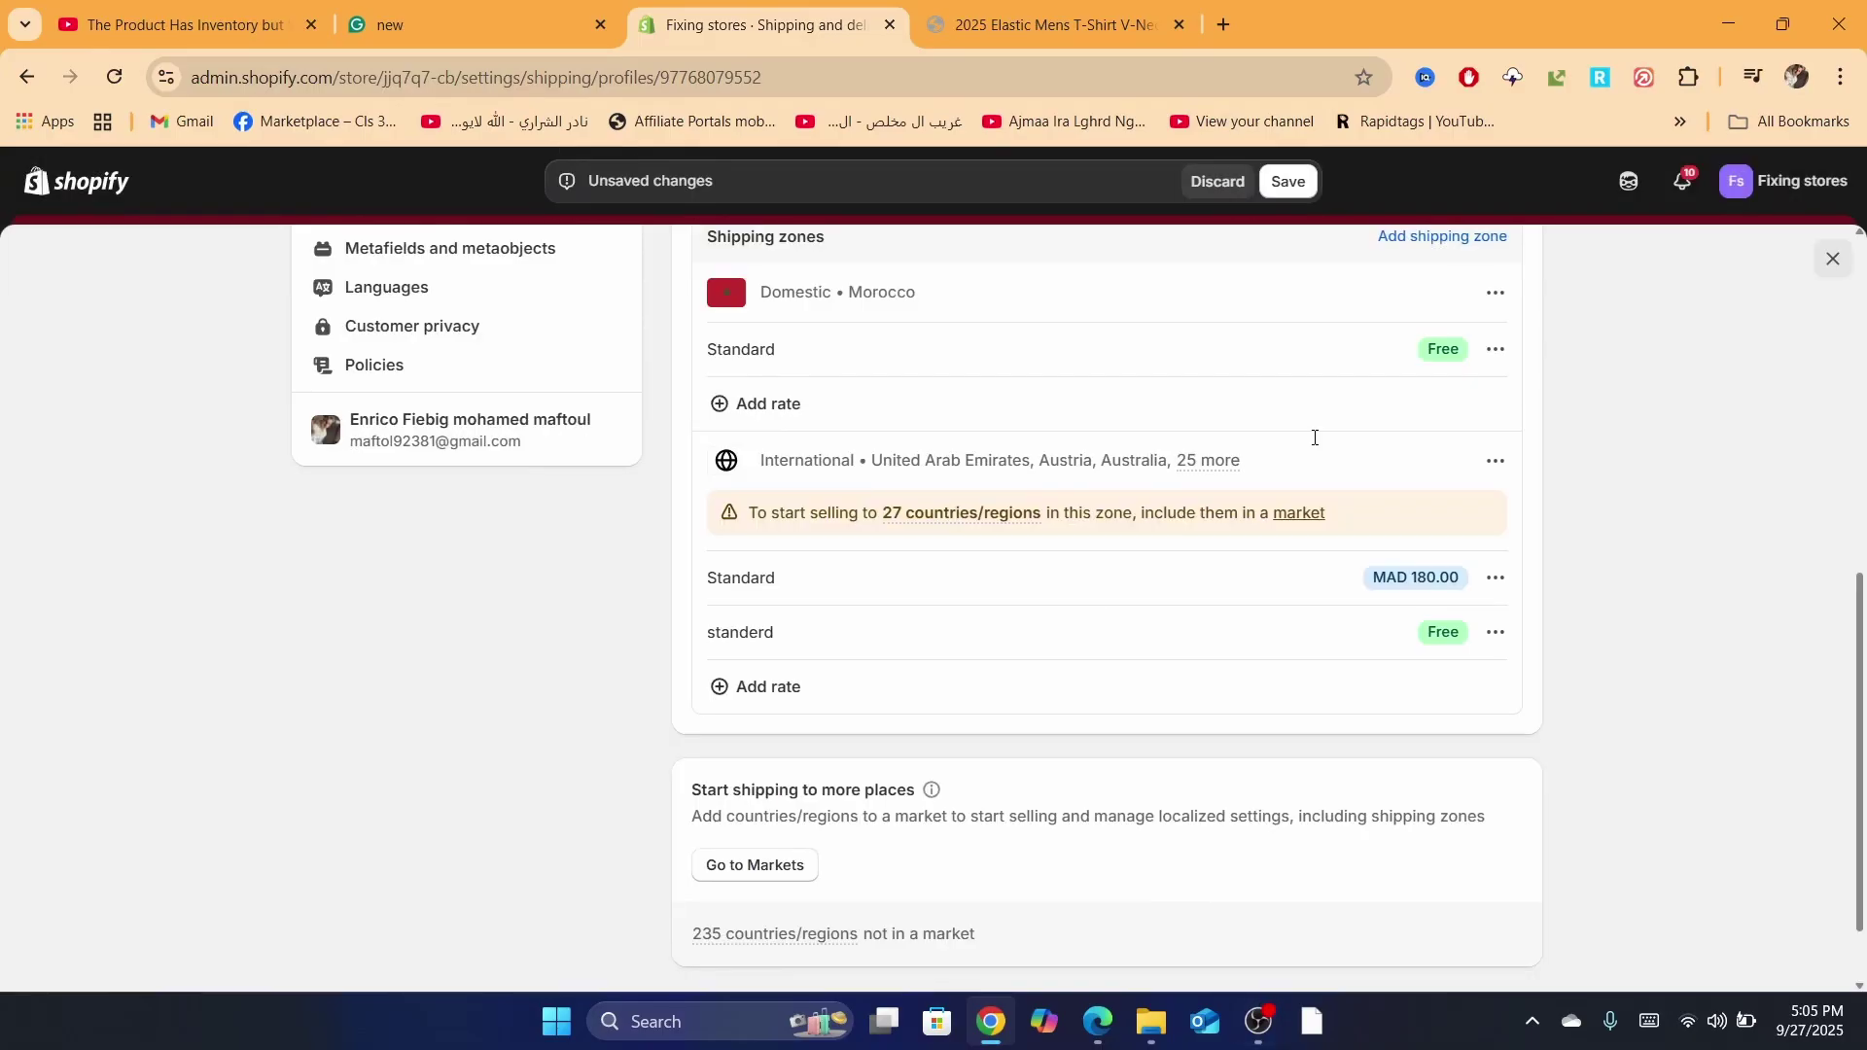
left_click(1287, 181)
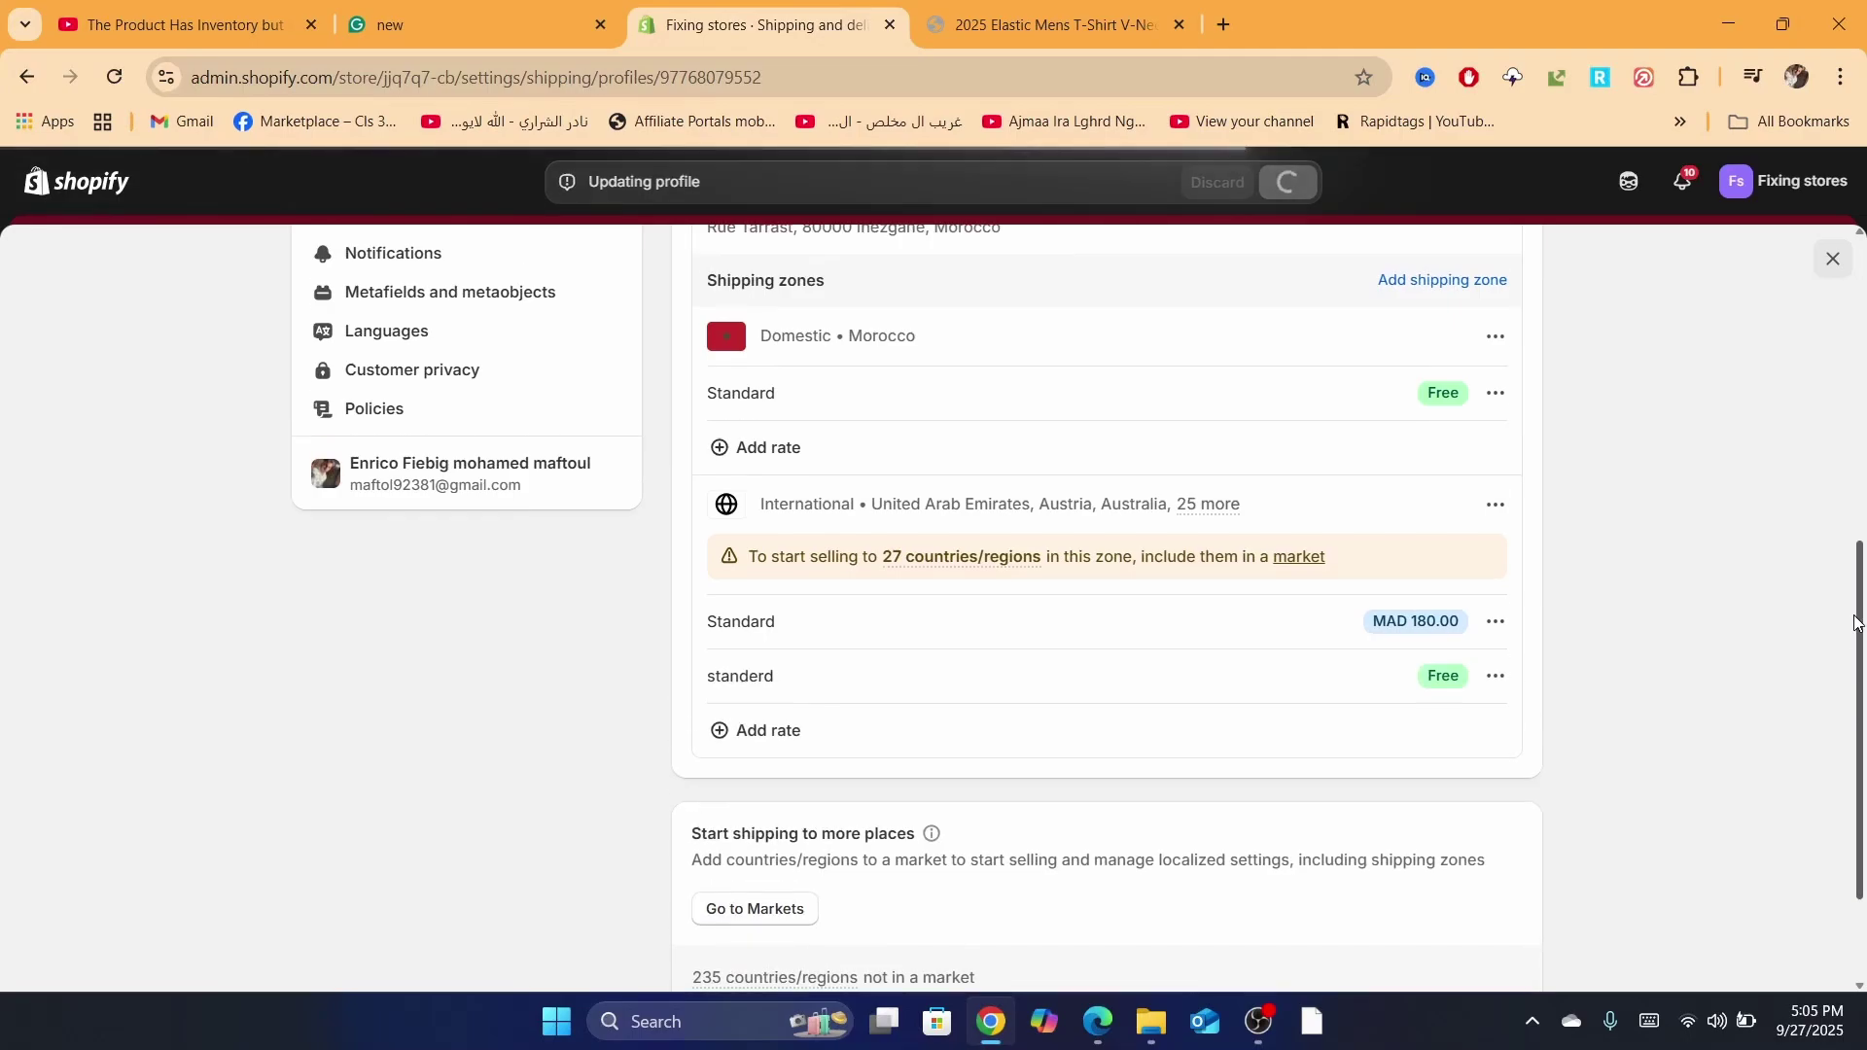
left_click_drag(1859, 671, 1855, 520)
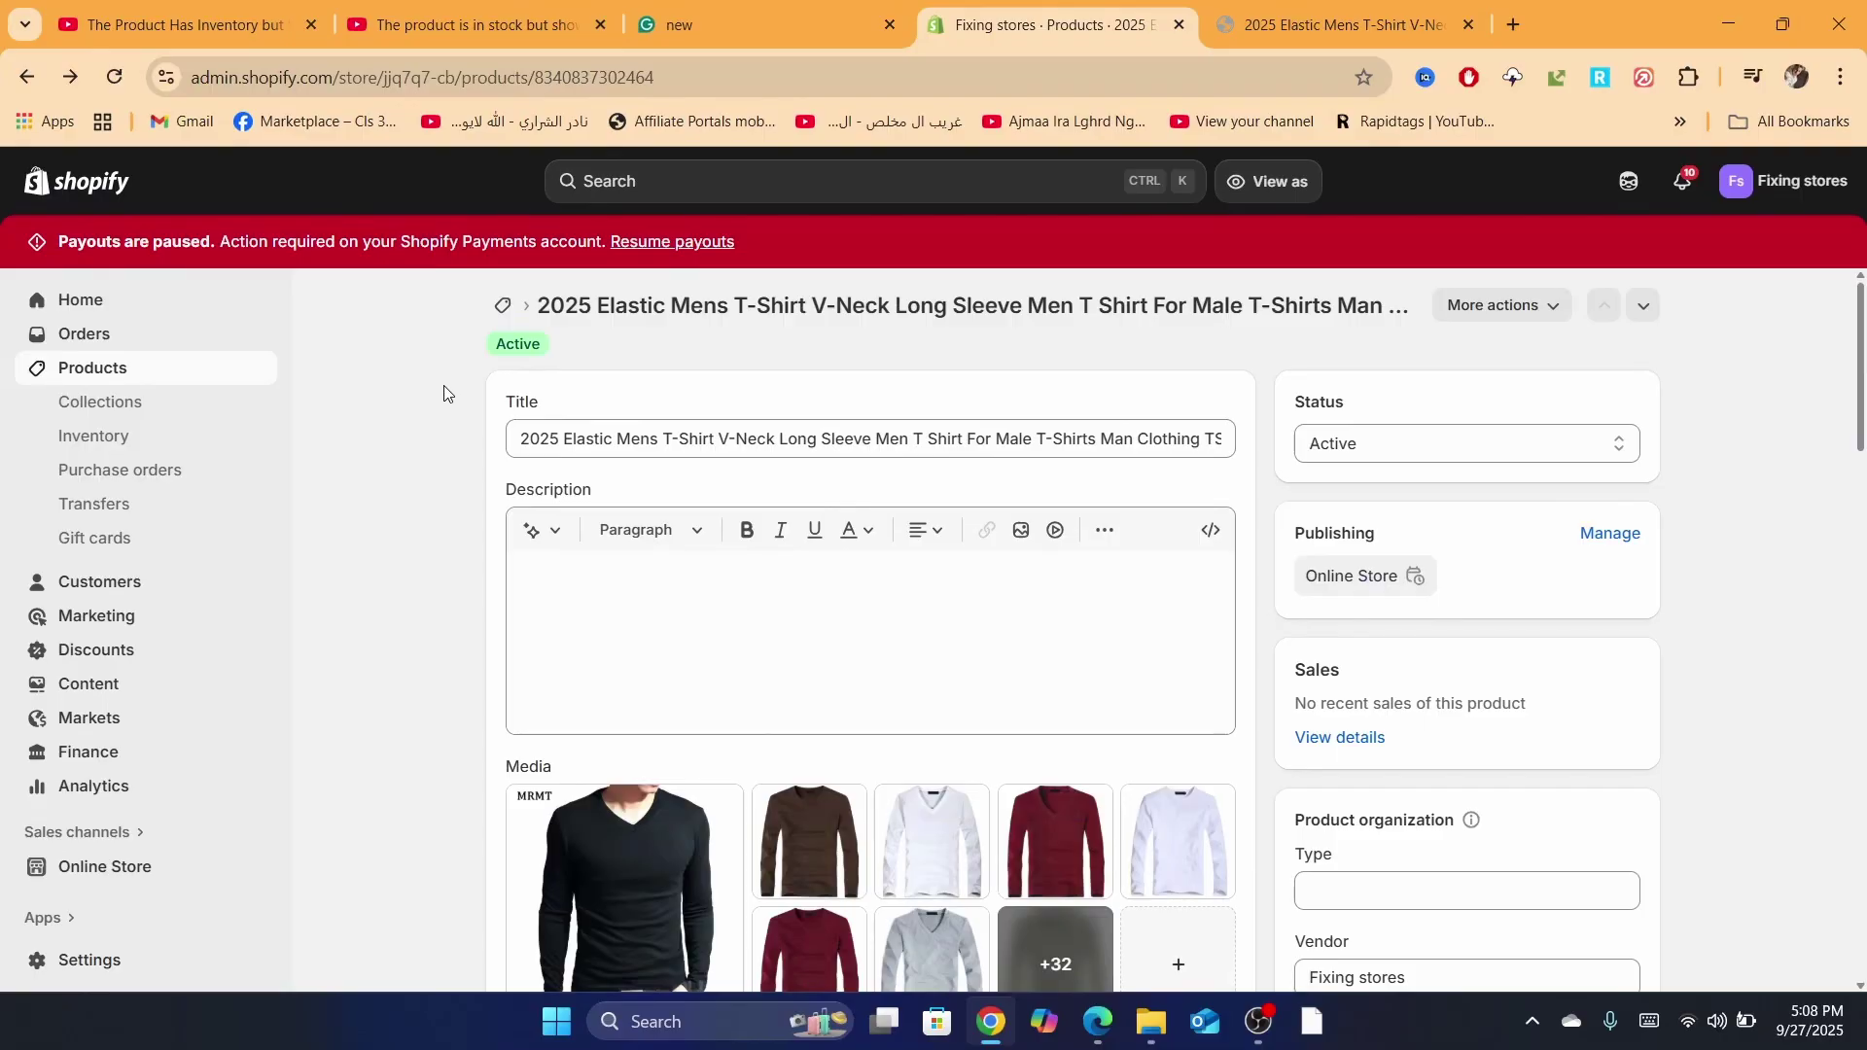
- Open the 2025 Elastic Mens T-Shirt product, select all its variants and open them in the bulk editor
left_click(74, 382)
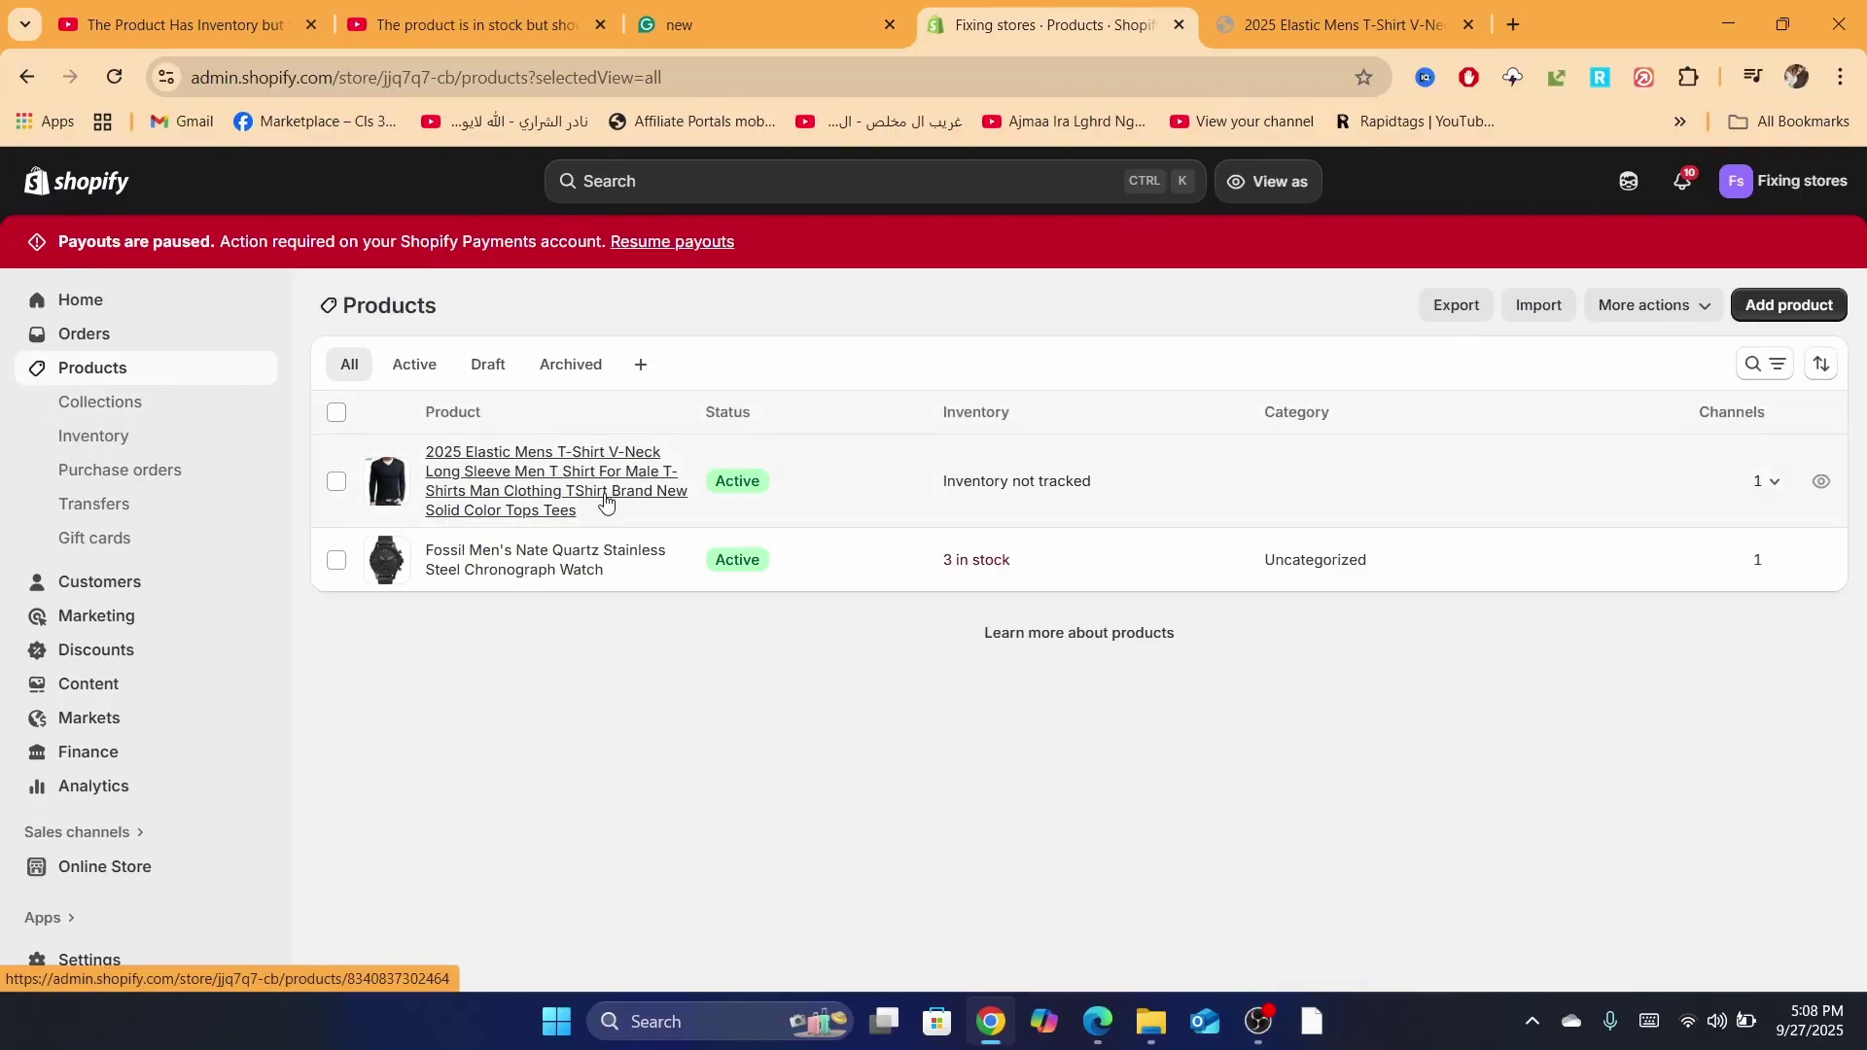
left_click(550, 483)
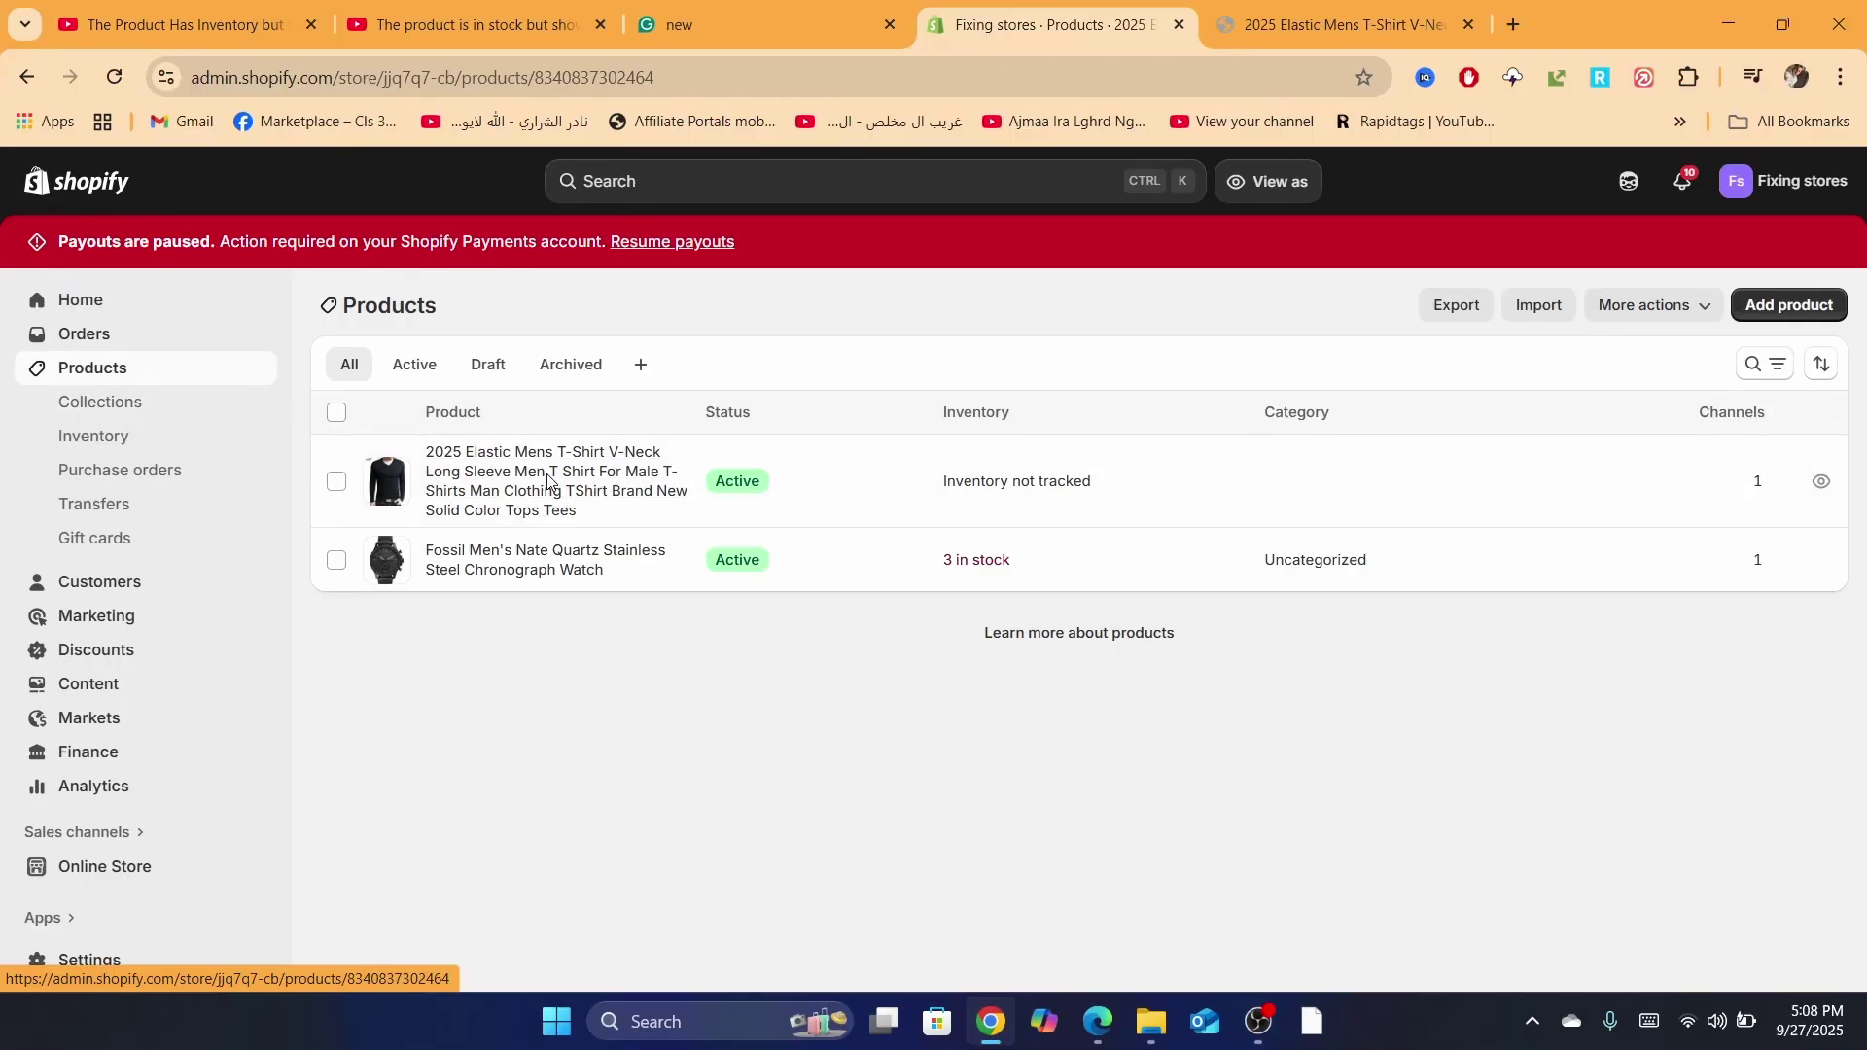
left_click_drag(1864, 325, 1864, 597)
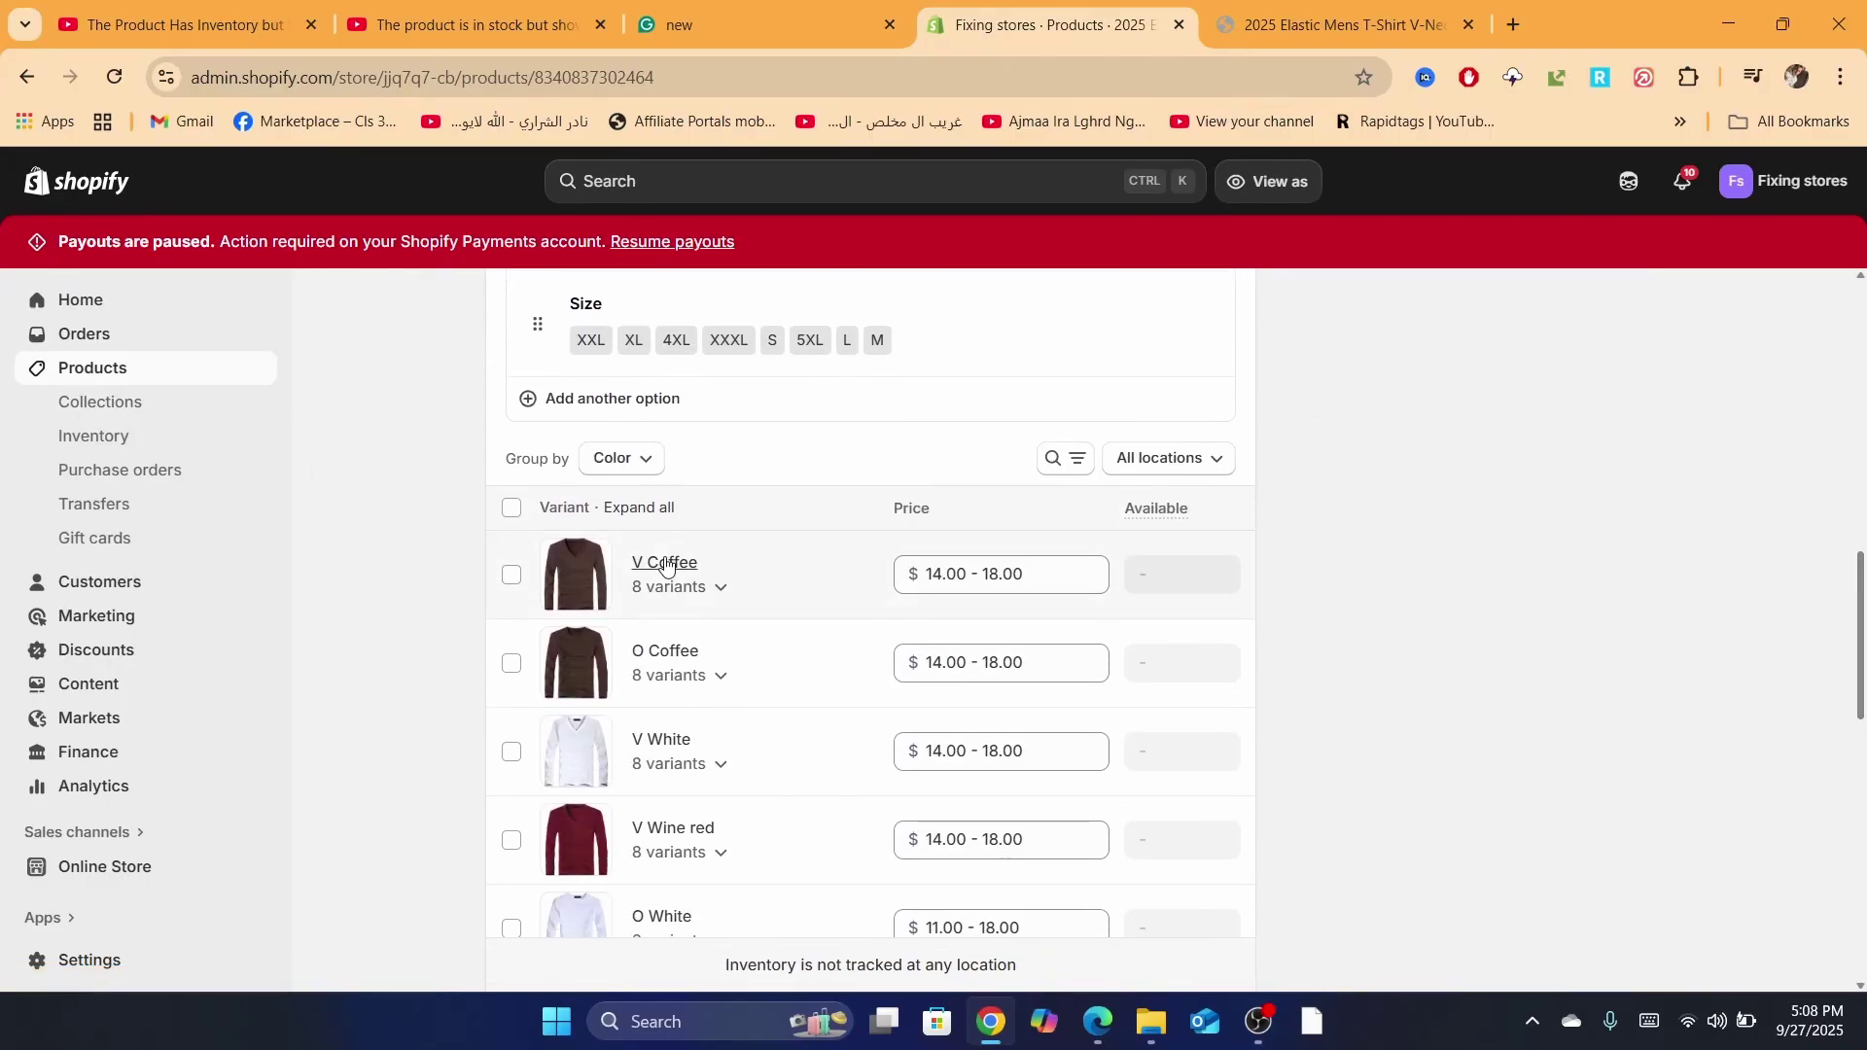
left_click(513, 510)
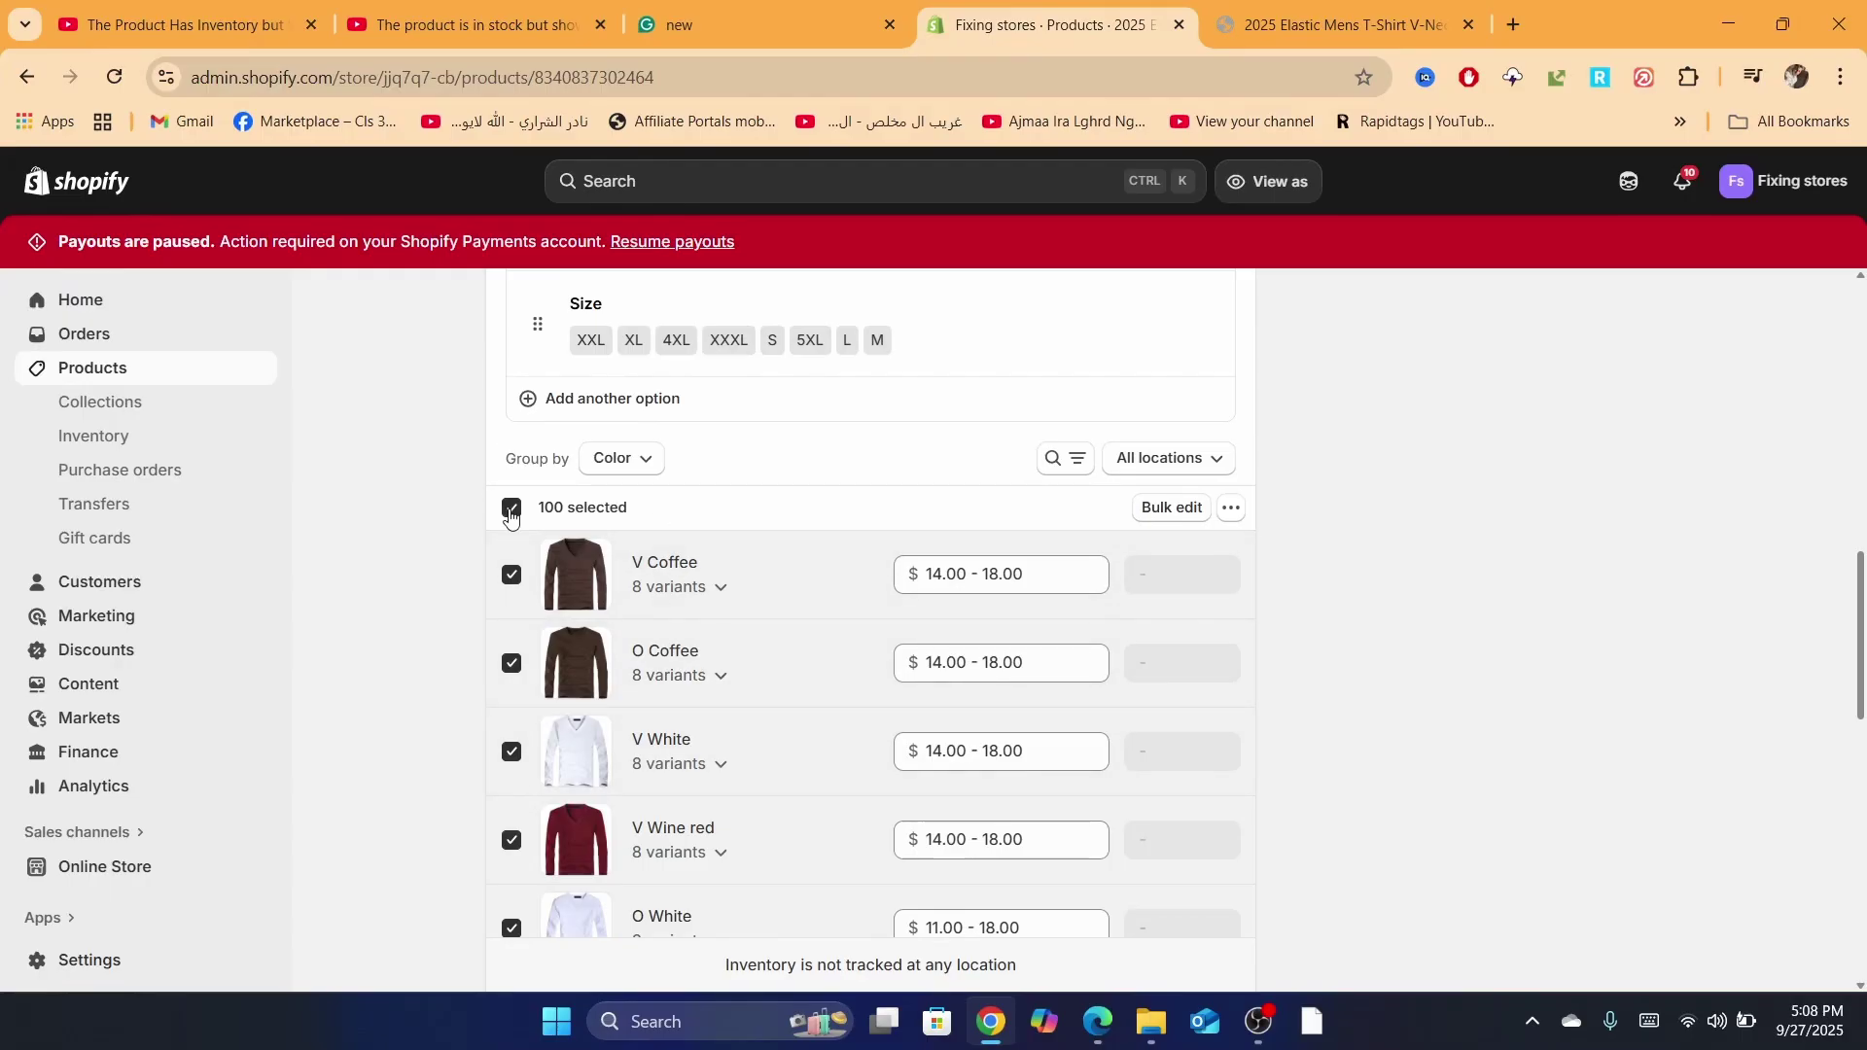
left_click(1162, 524)
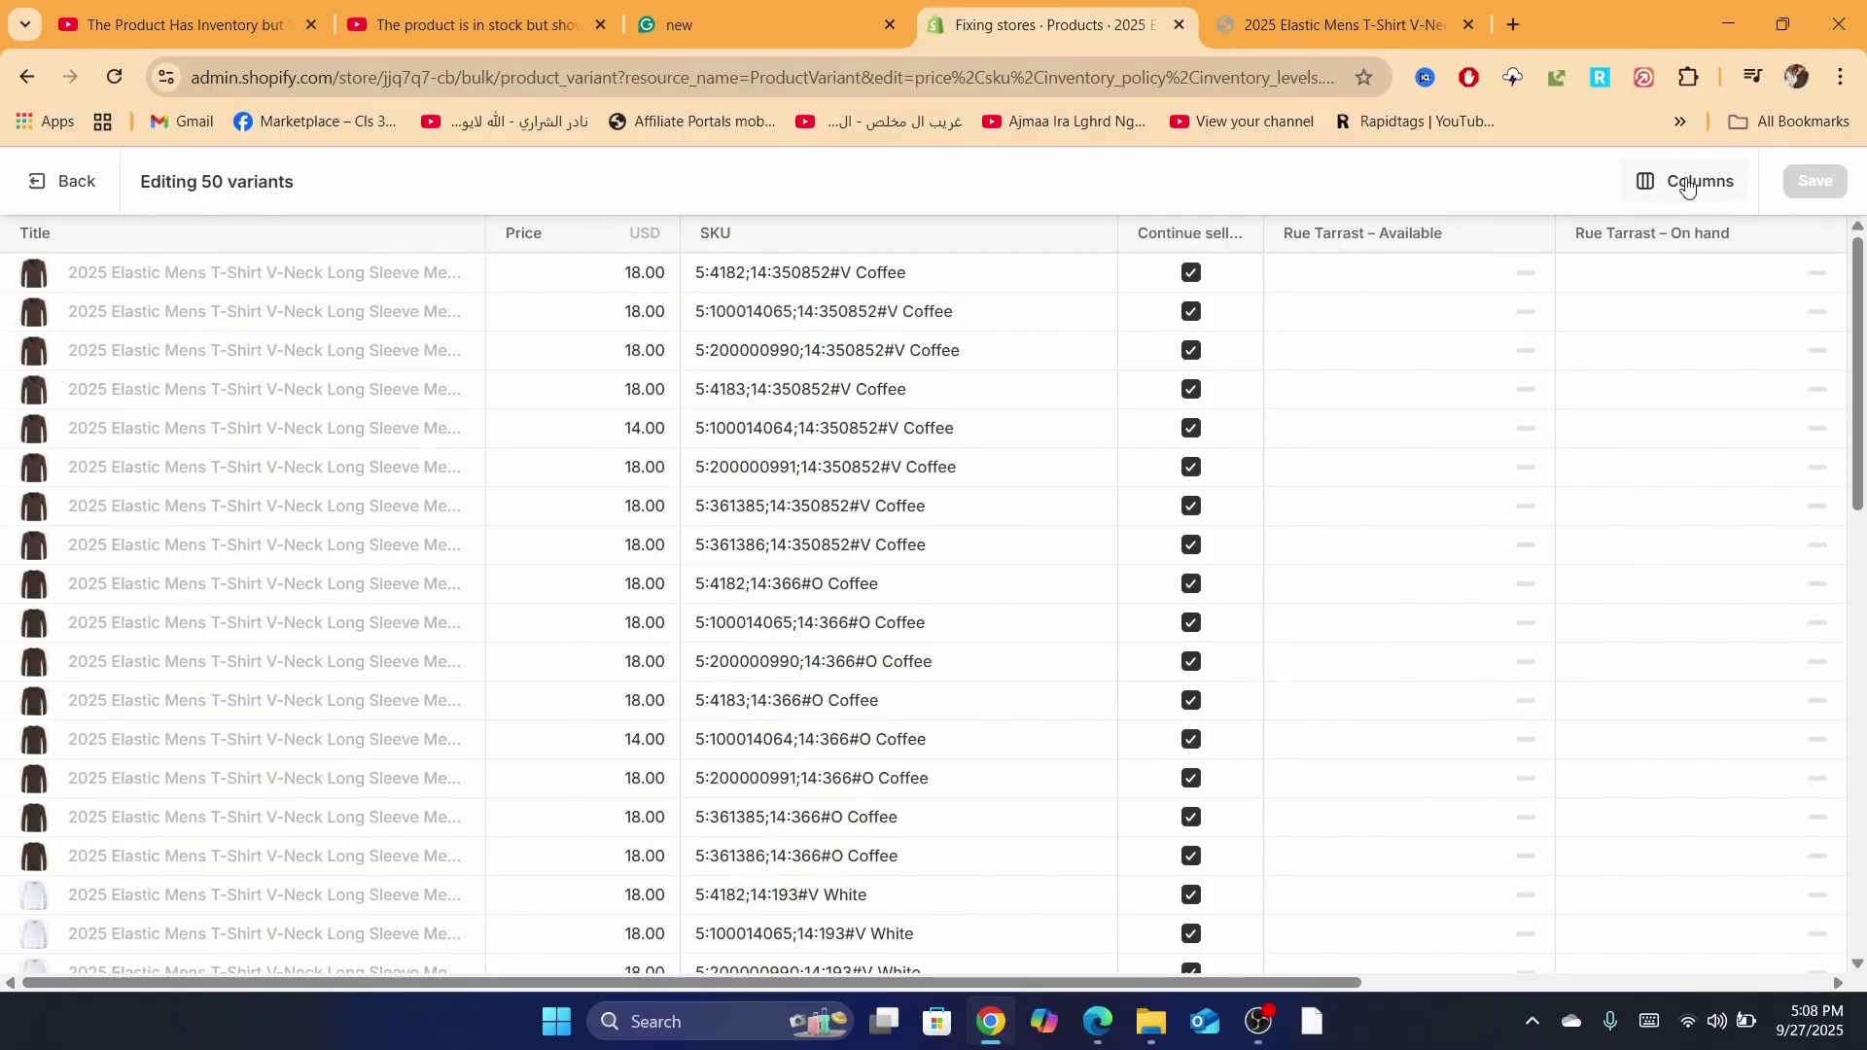
- Check the bulk editor's column options for continue selling when out of stock and quantities by location
scroll(1696, 182, "up", 5)
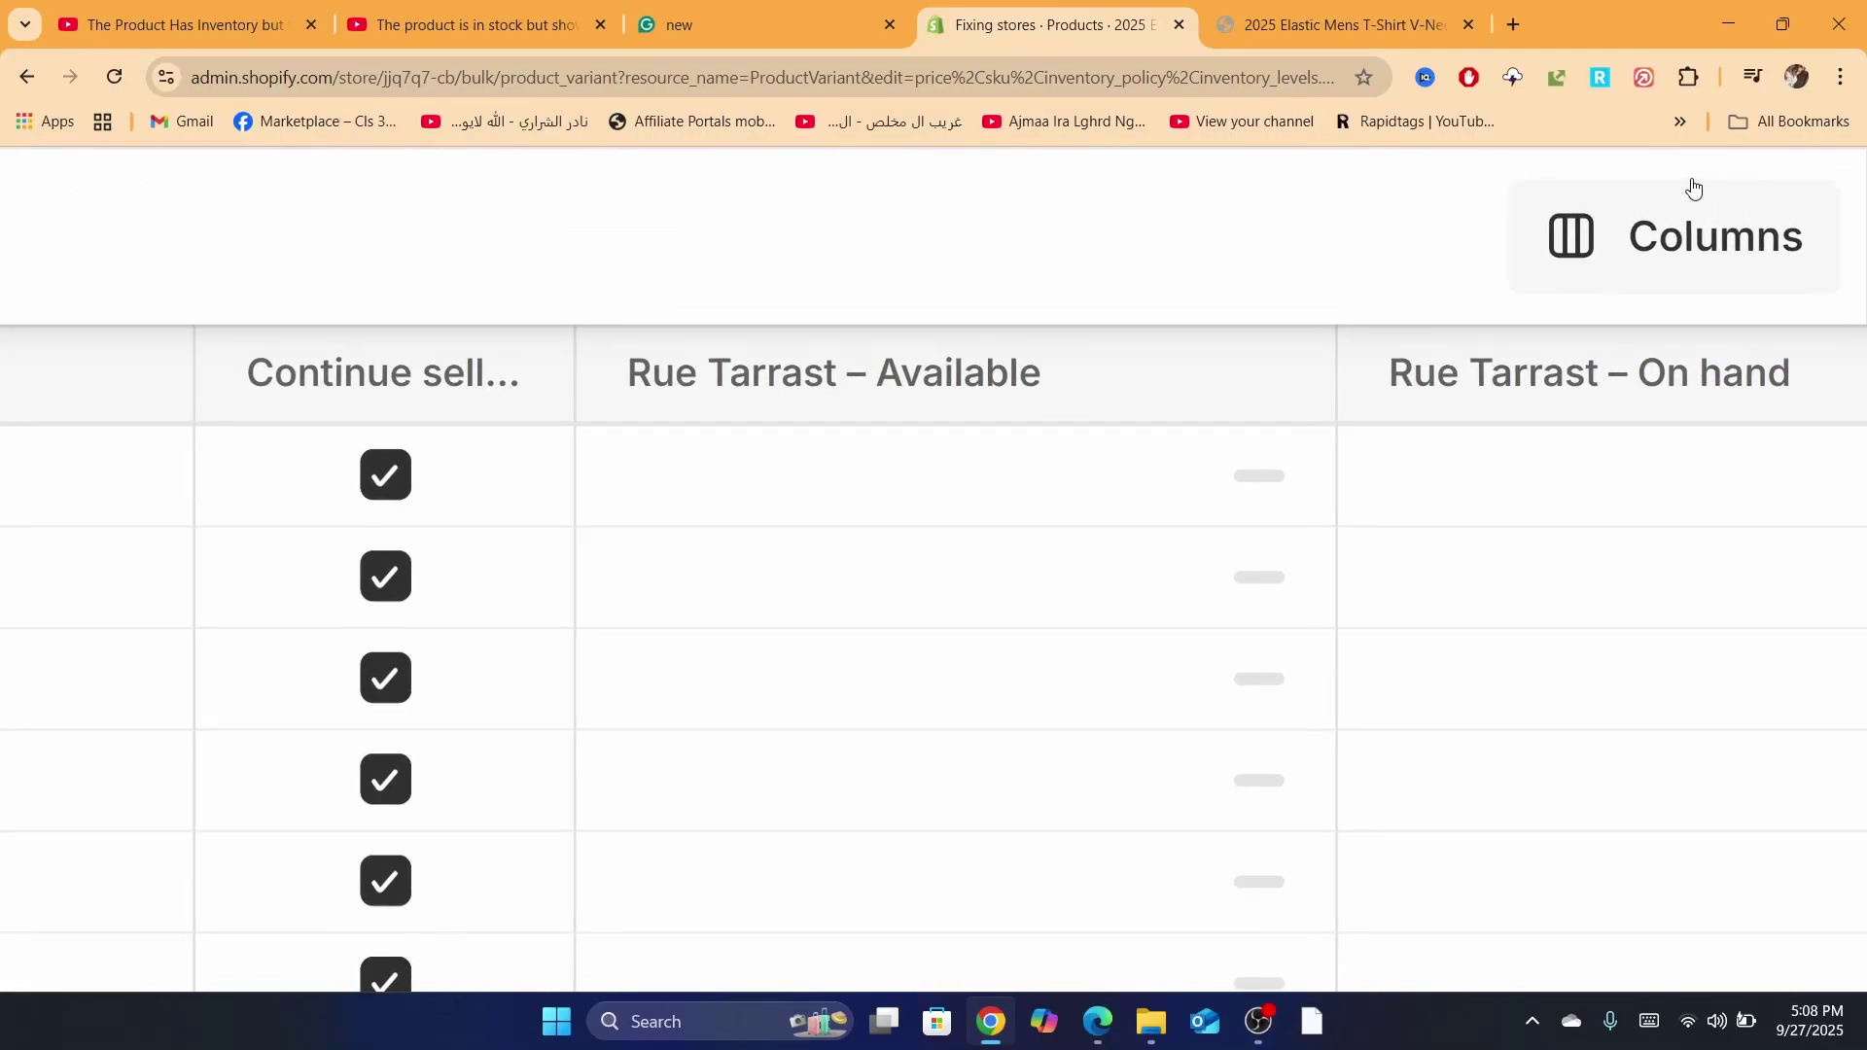
left_click(1738, 268)
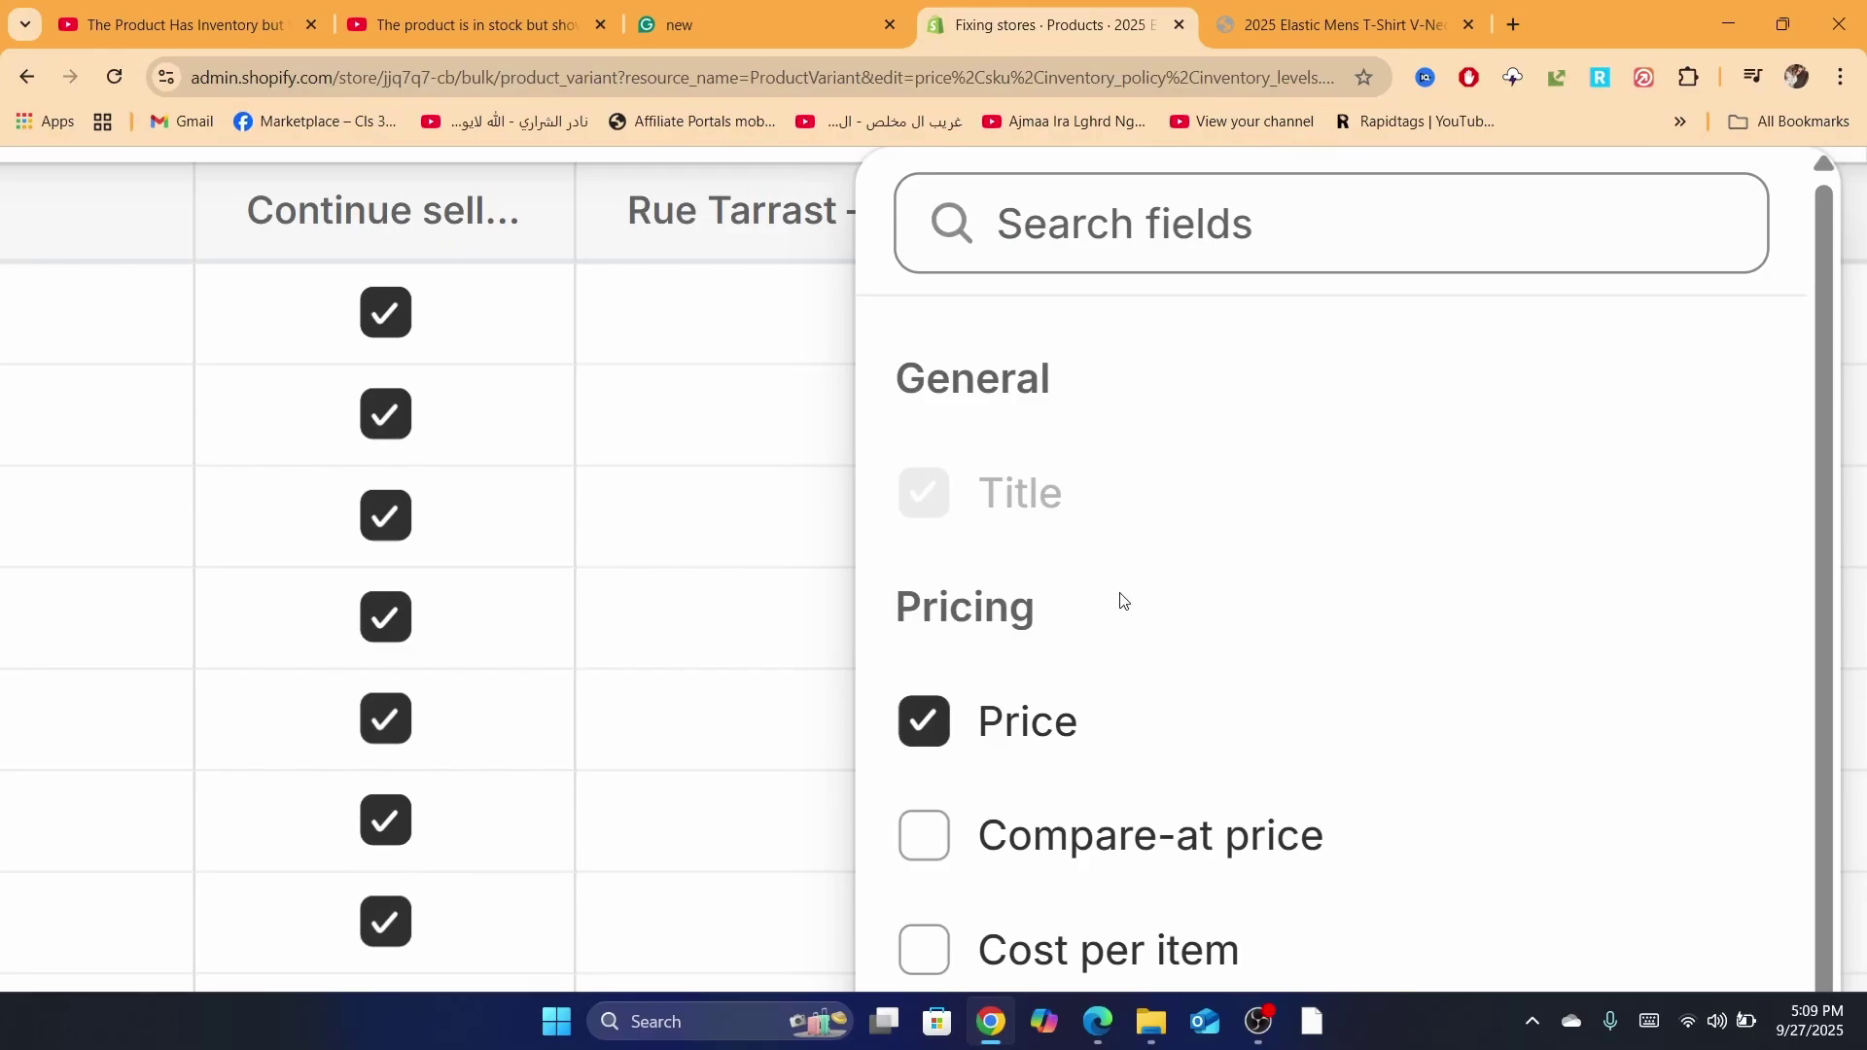
scroll(1116, 600, "down", 5)
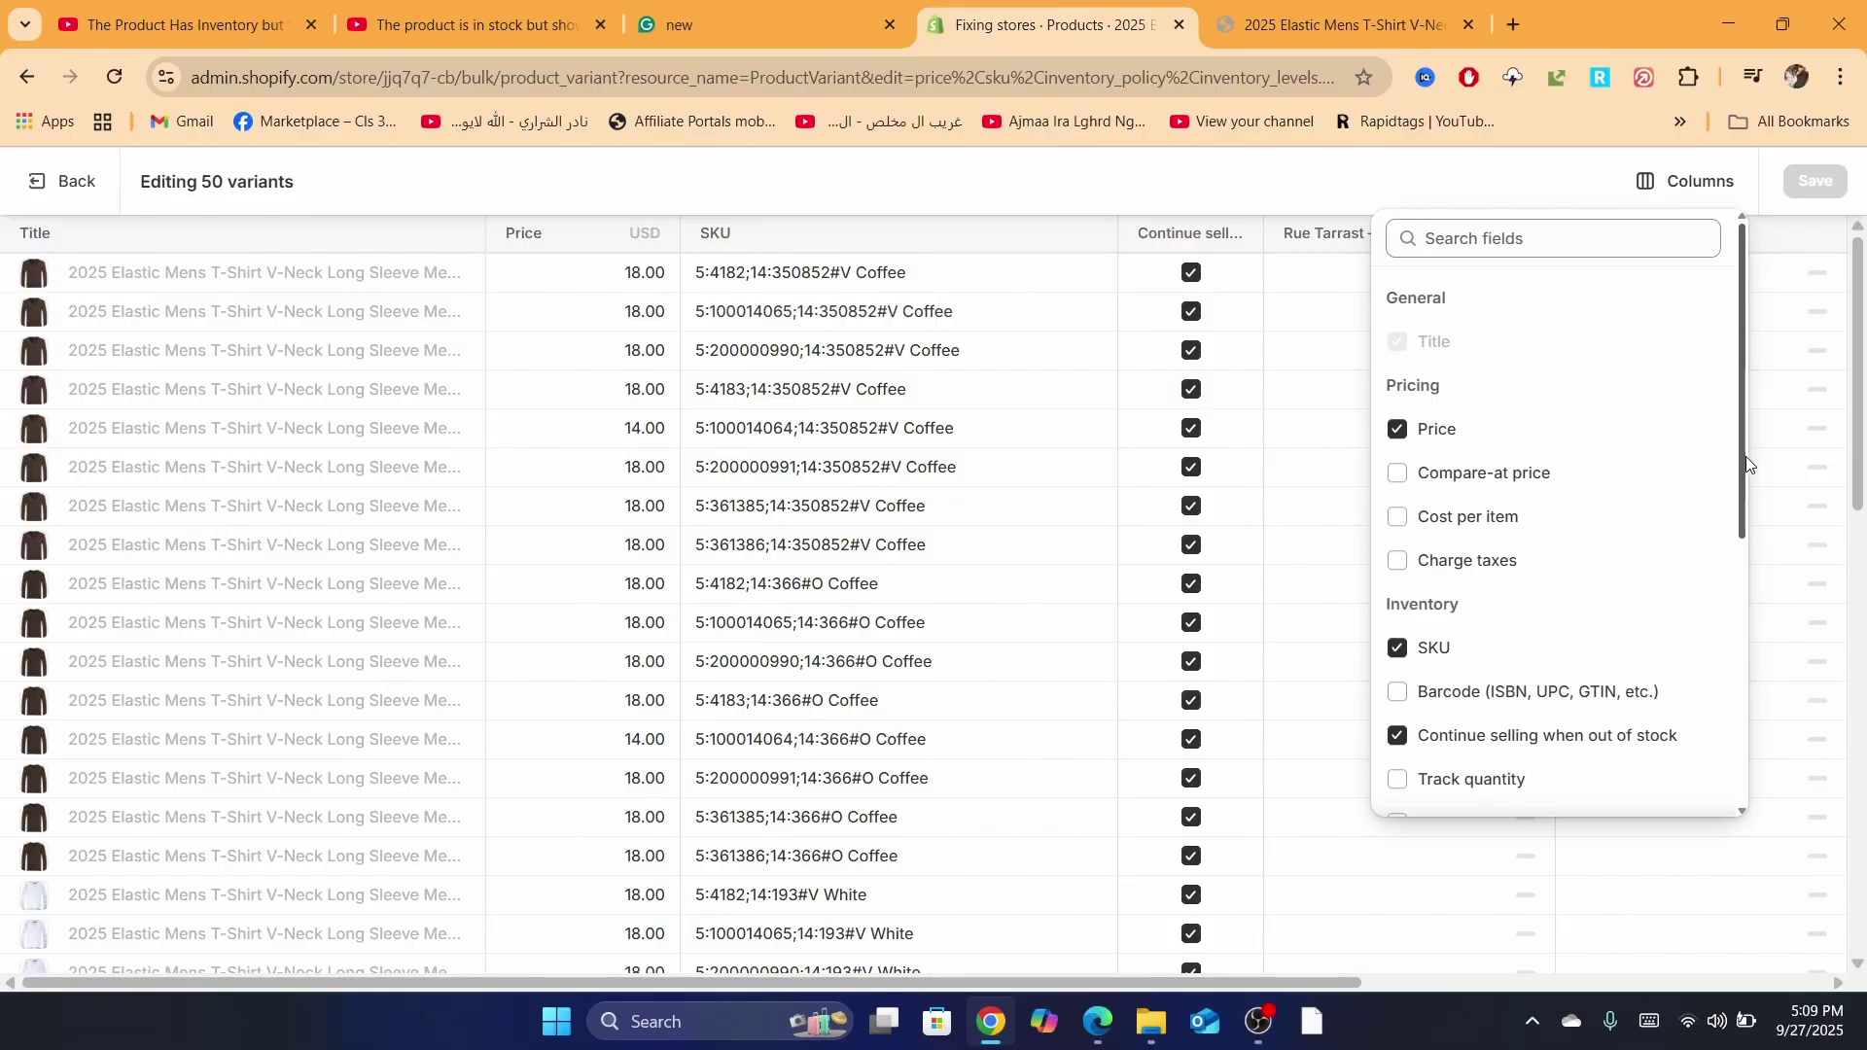
left_click_drag(1743, 453, 1750, 756)
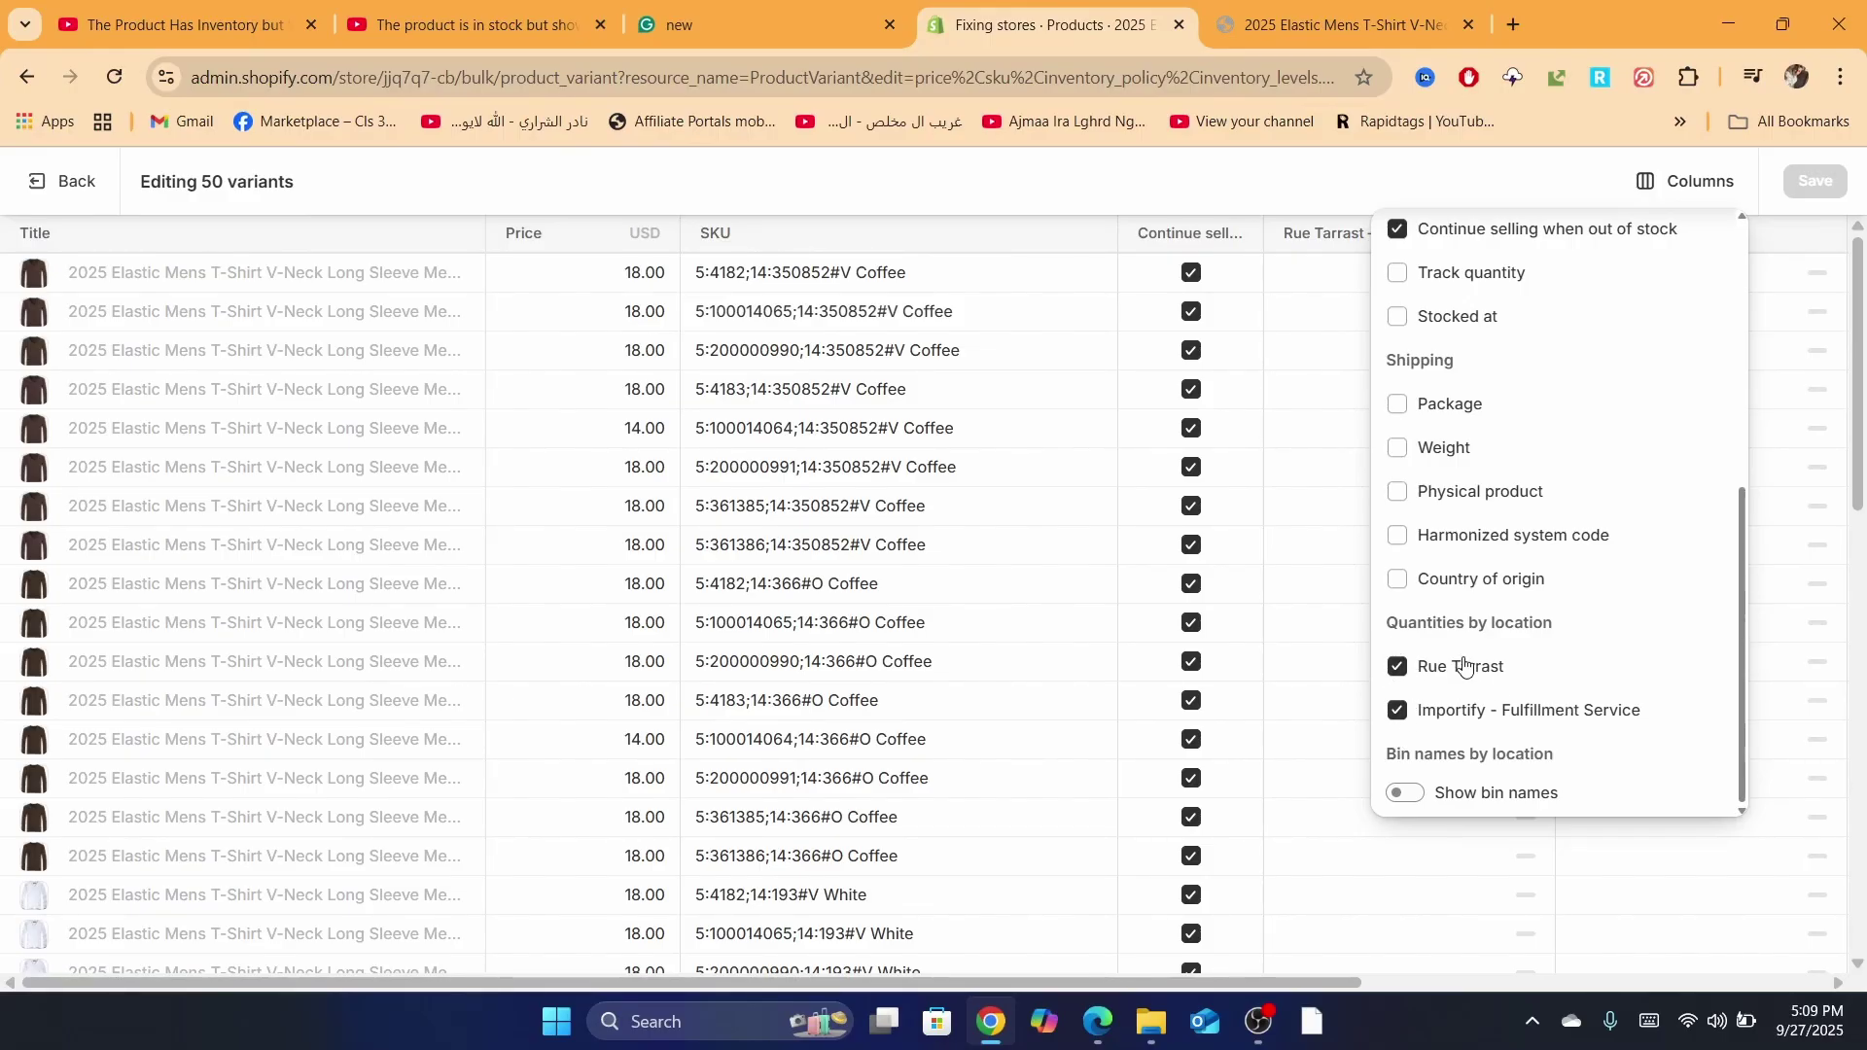
left_click(1807, 181)
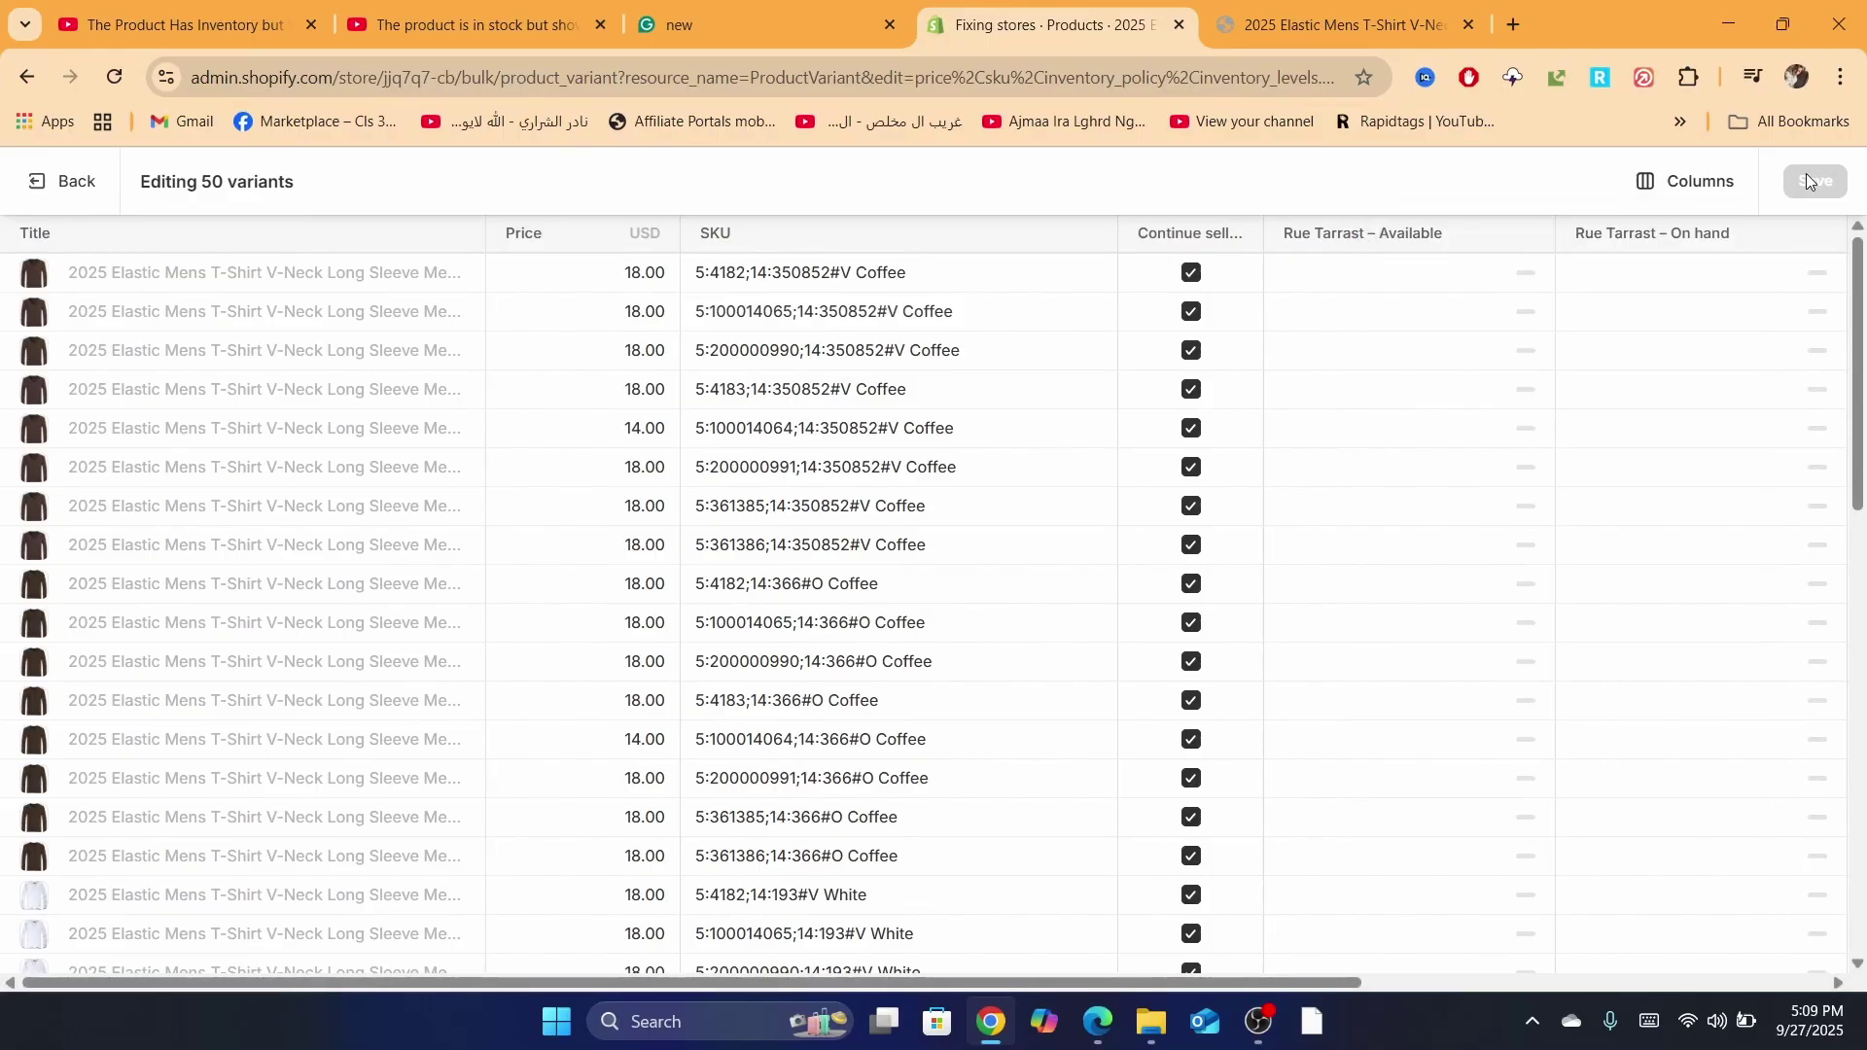
- Leave the bulk editor, preview the 2025 Elastic Mens T-Shirt in the online store and check its O Coffee color option
left_click(26, 77)
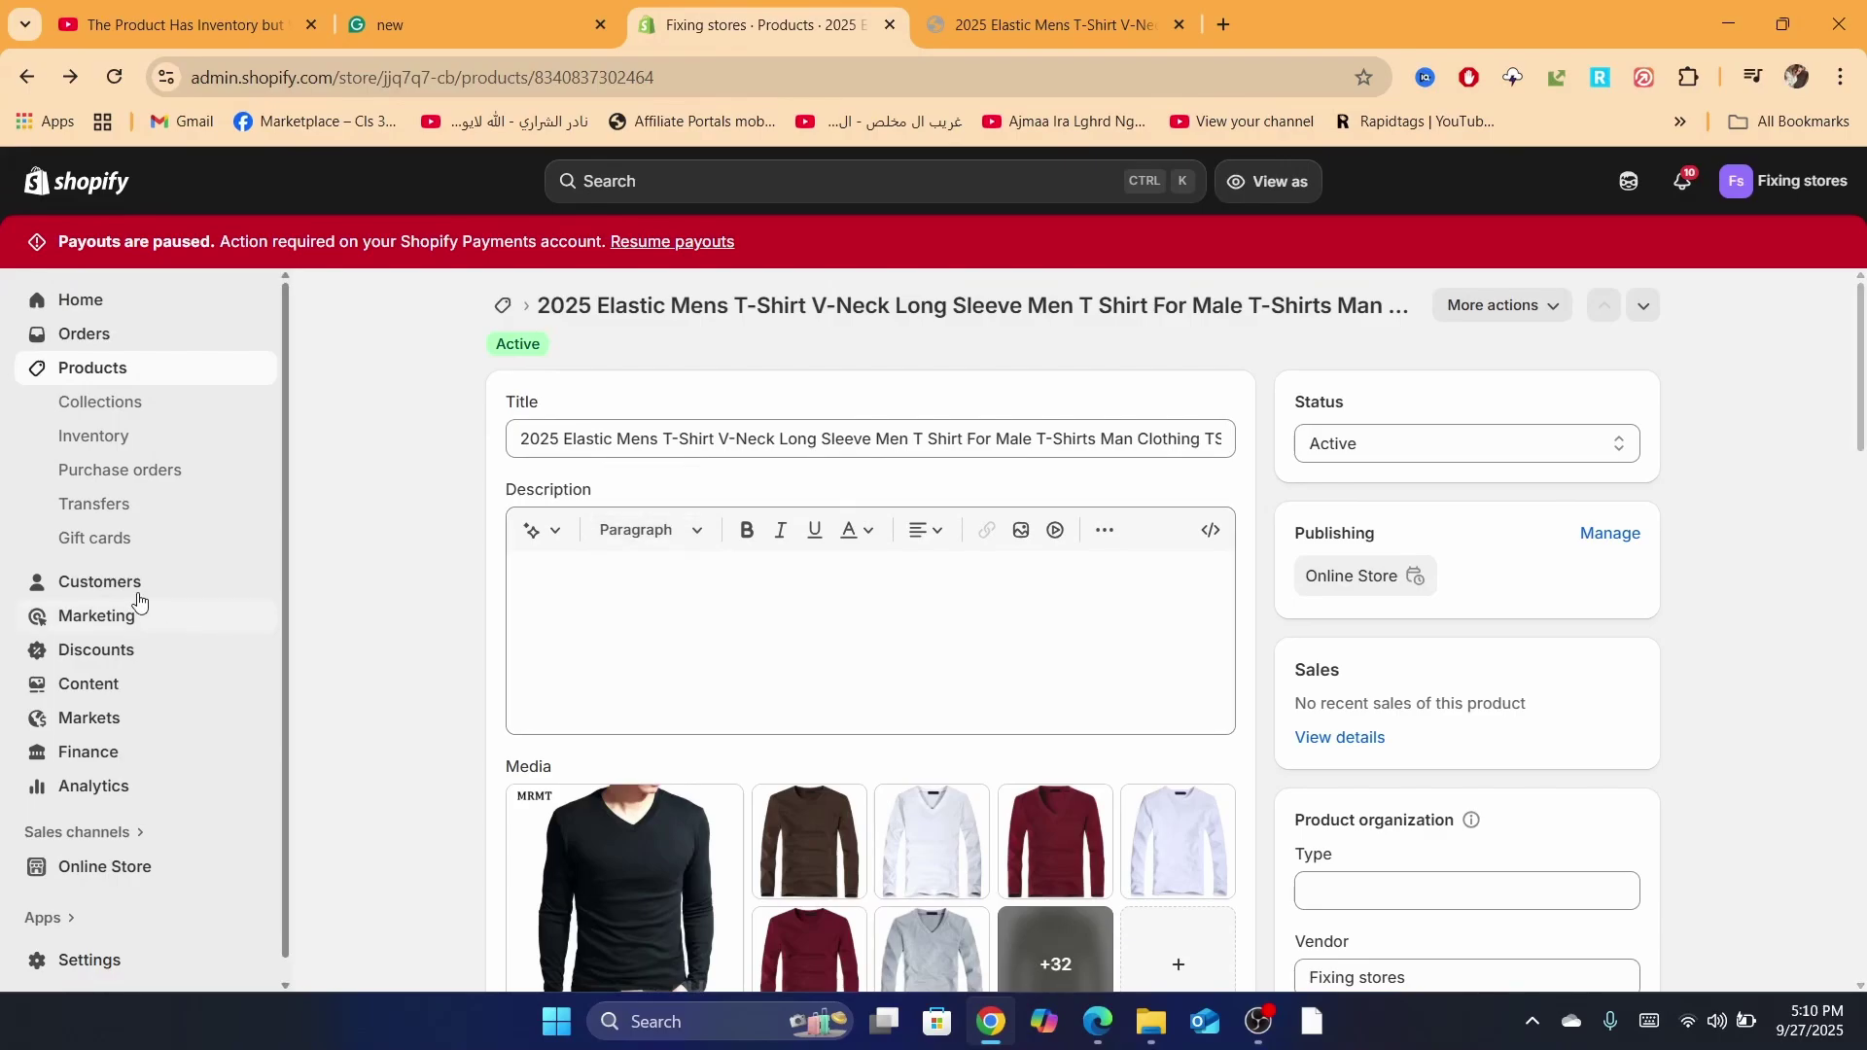
left_click(115, 377)
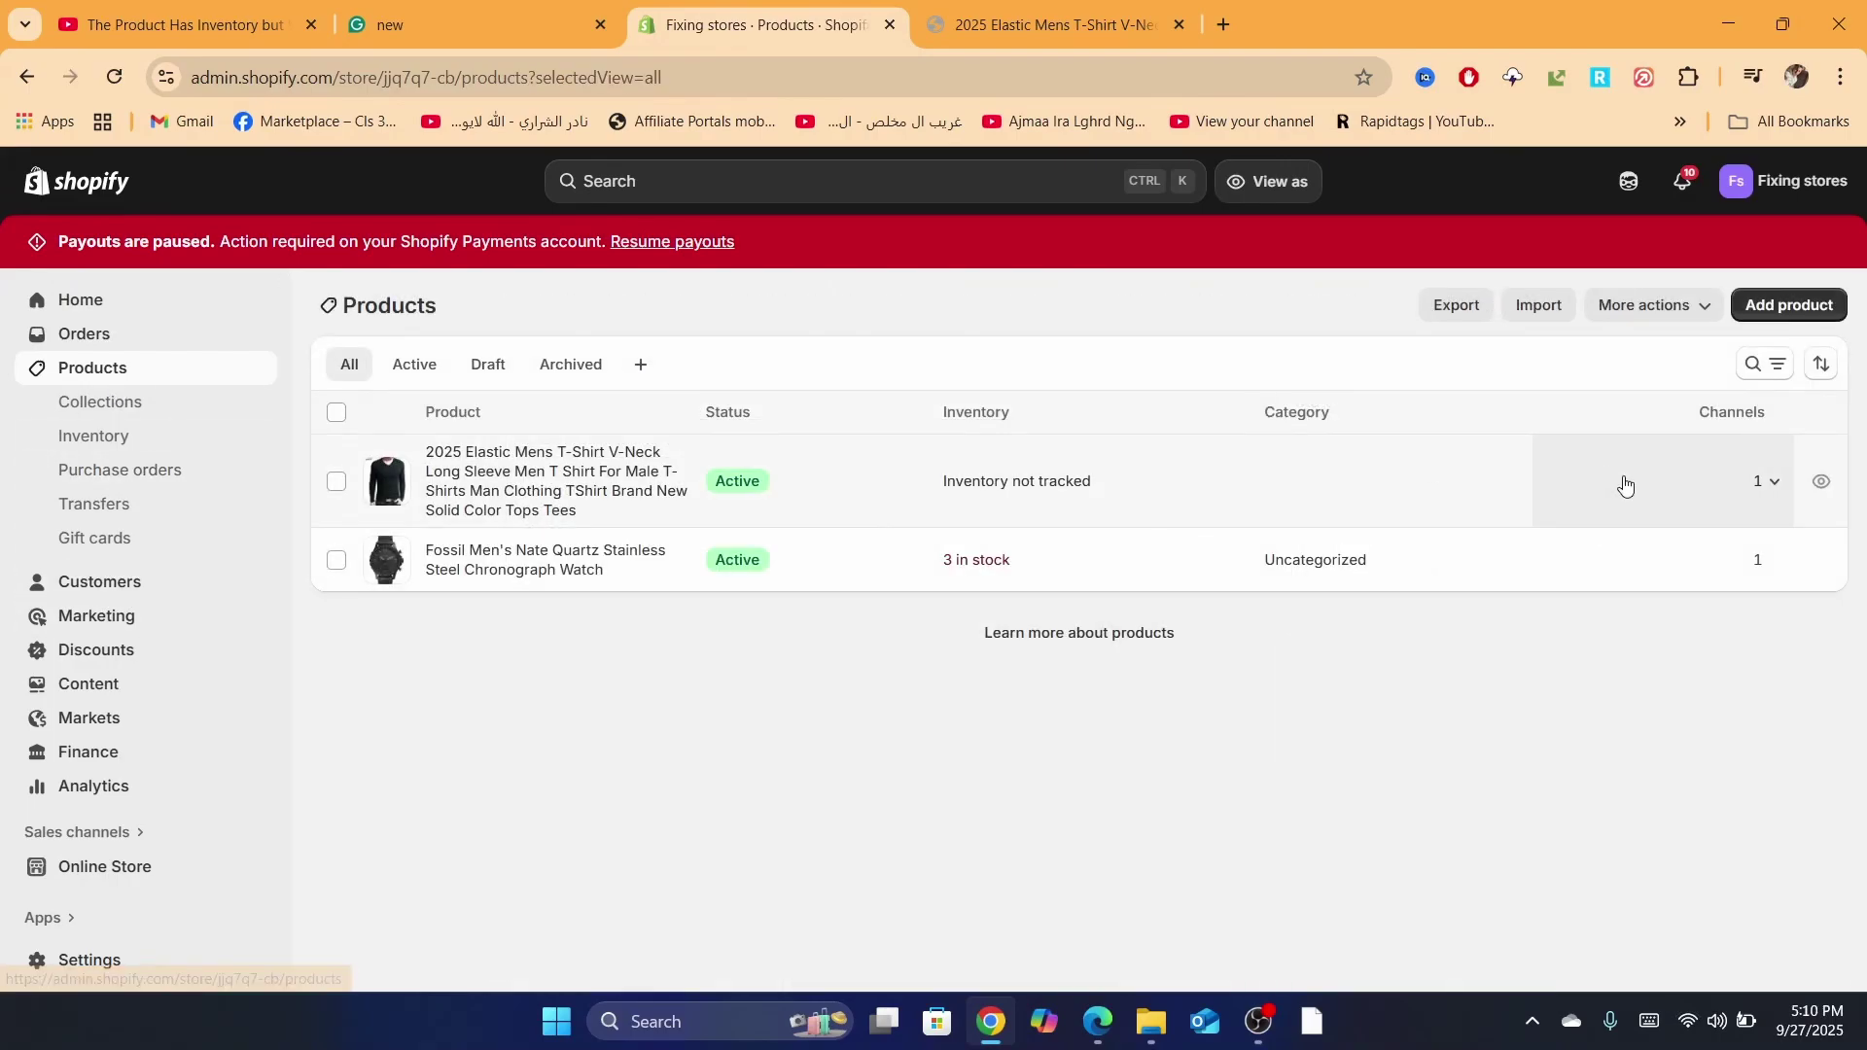
left_click(1822, 482)
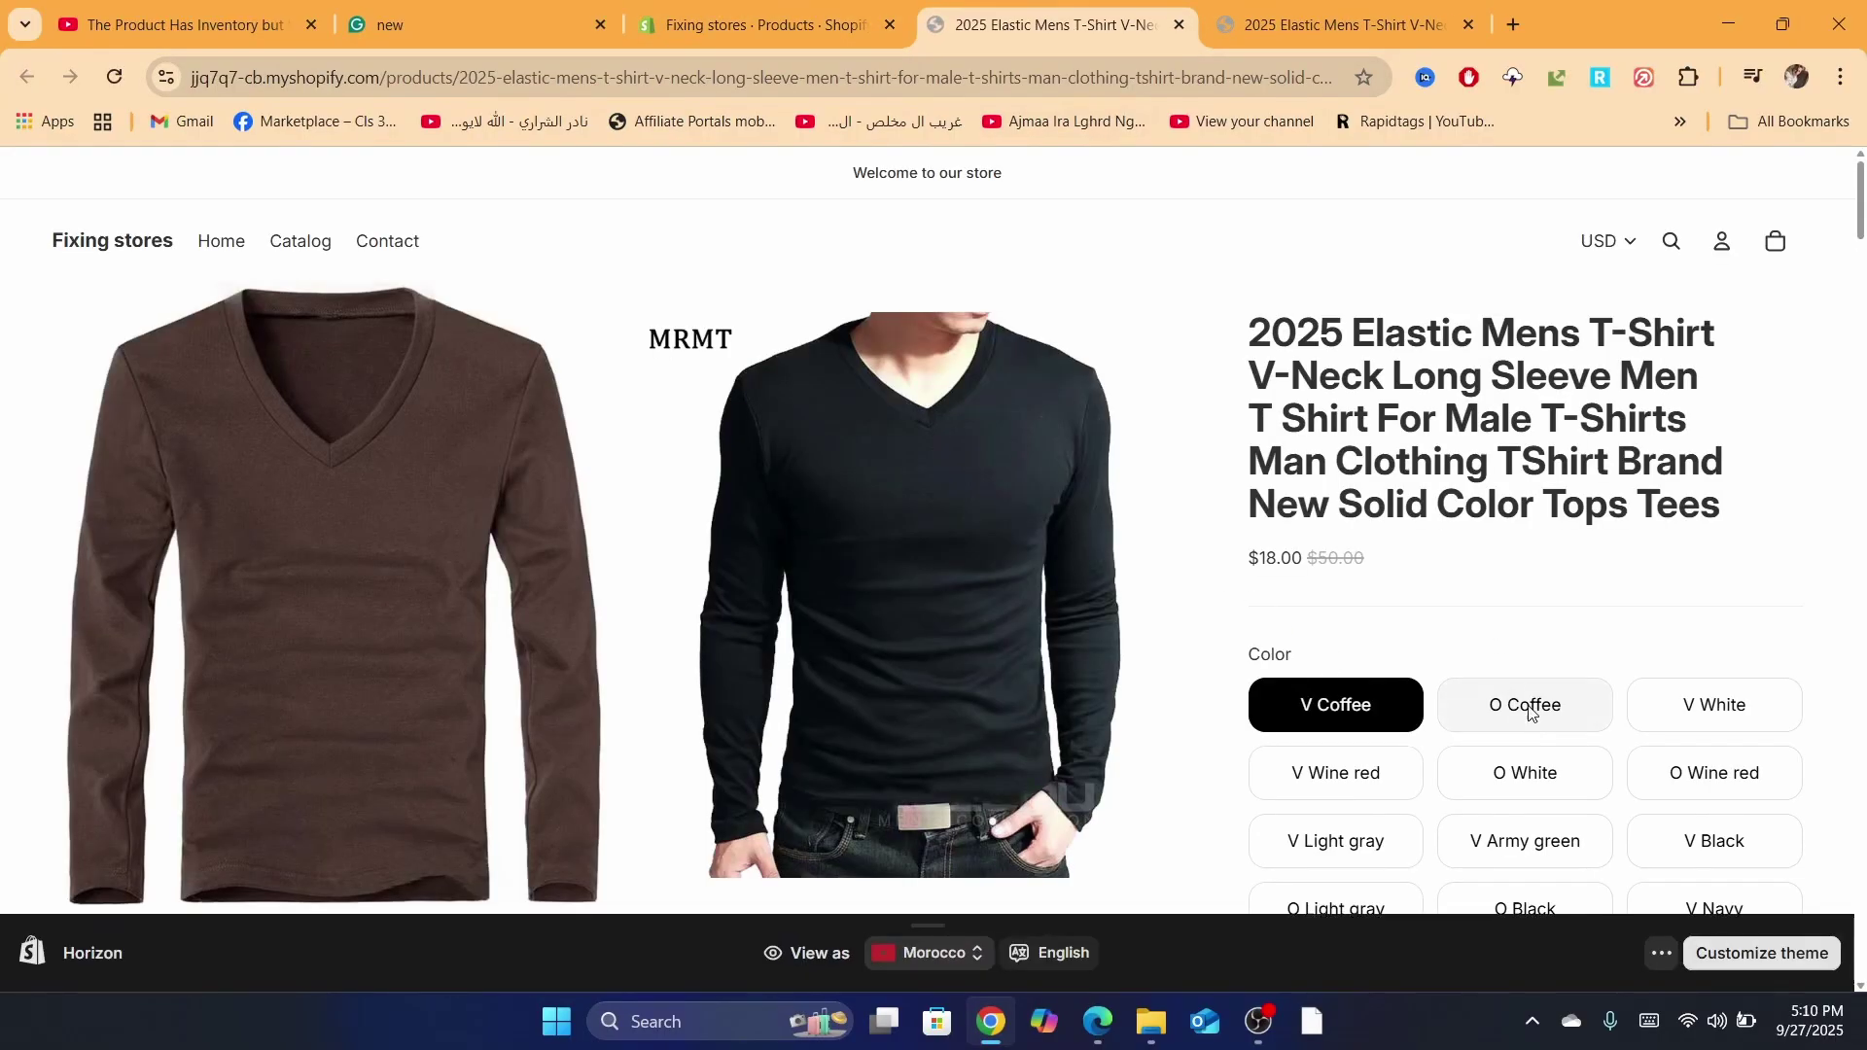
left_click(1531, 708)
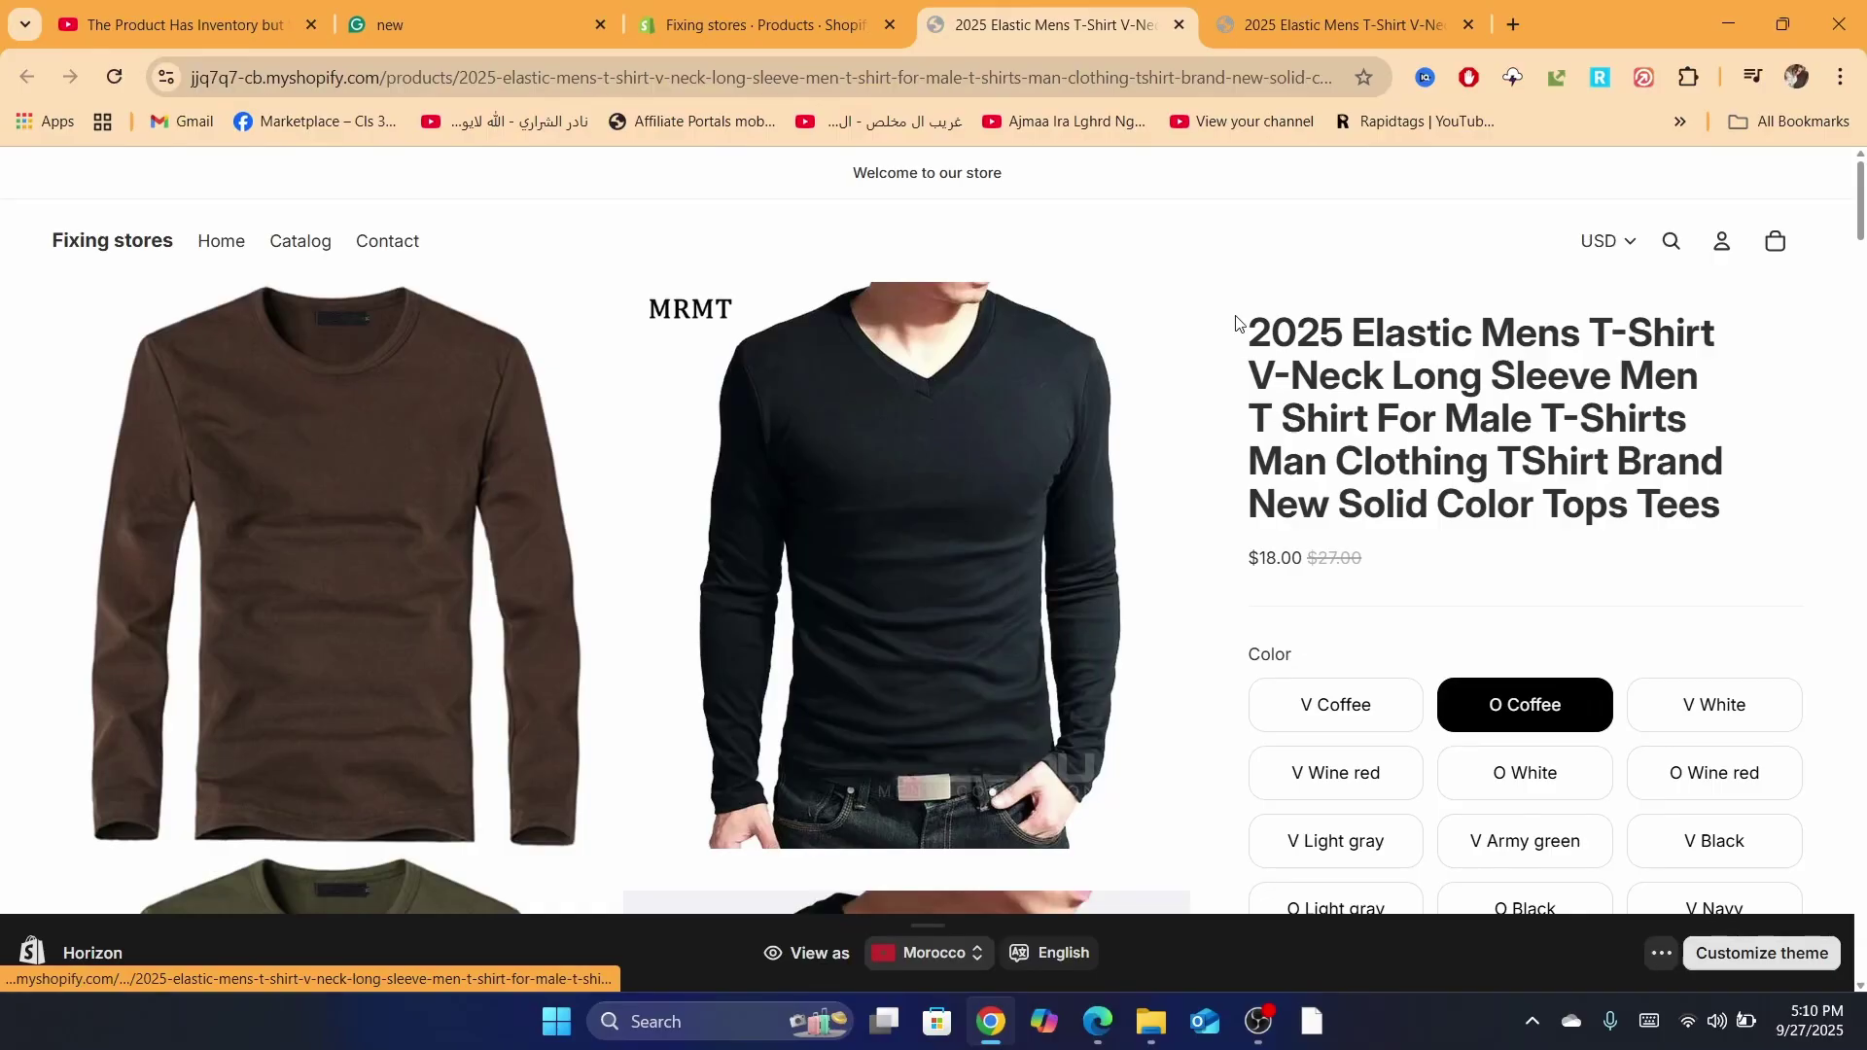
left_click_drag(1236, 323, 1580, 503)
left_click(805, 22)
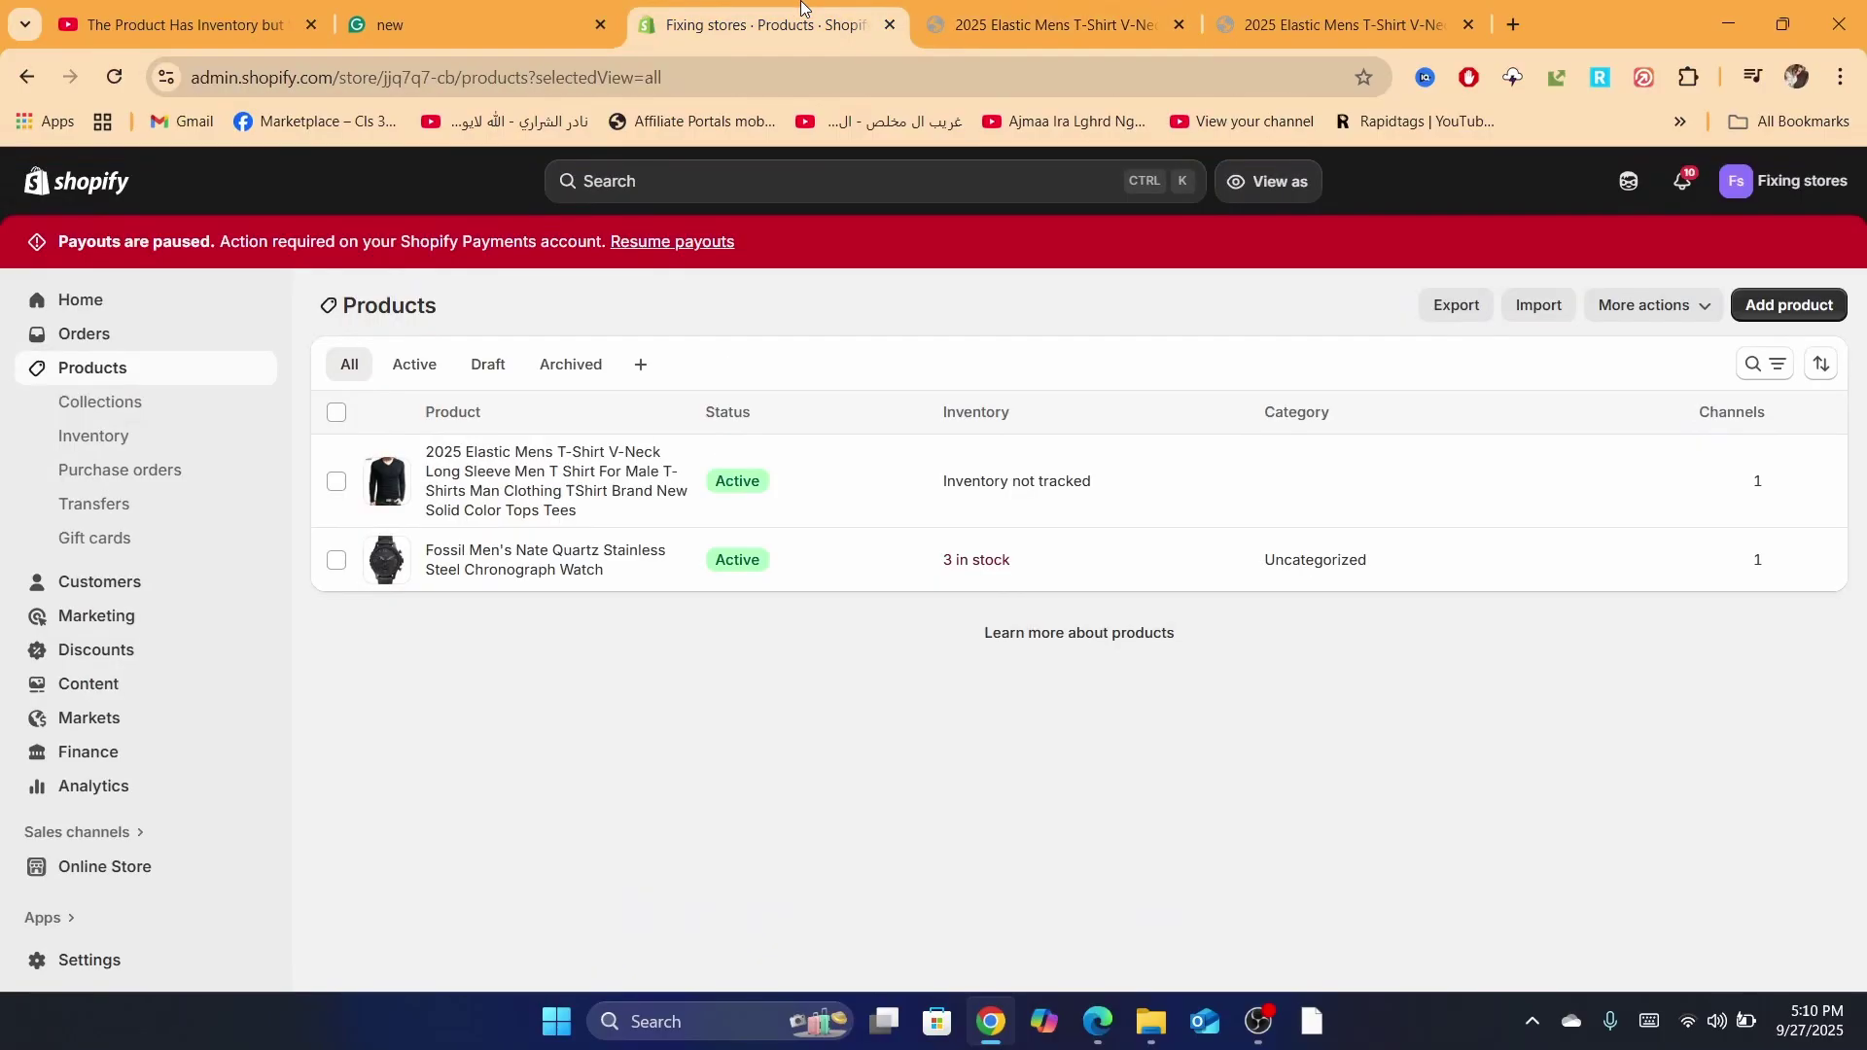
- Open the O Wine red / XXL variant of the 2025 Elastic Mens T-Shirt and enable quantity tracking
left_click(506, 452)
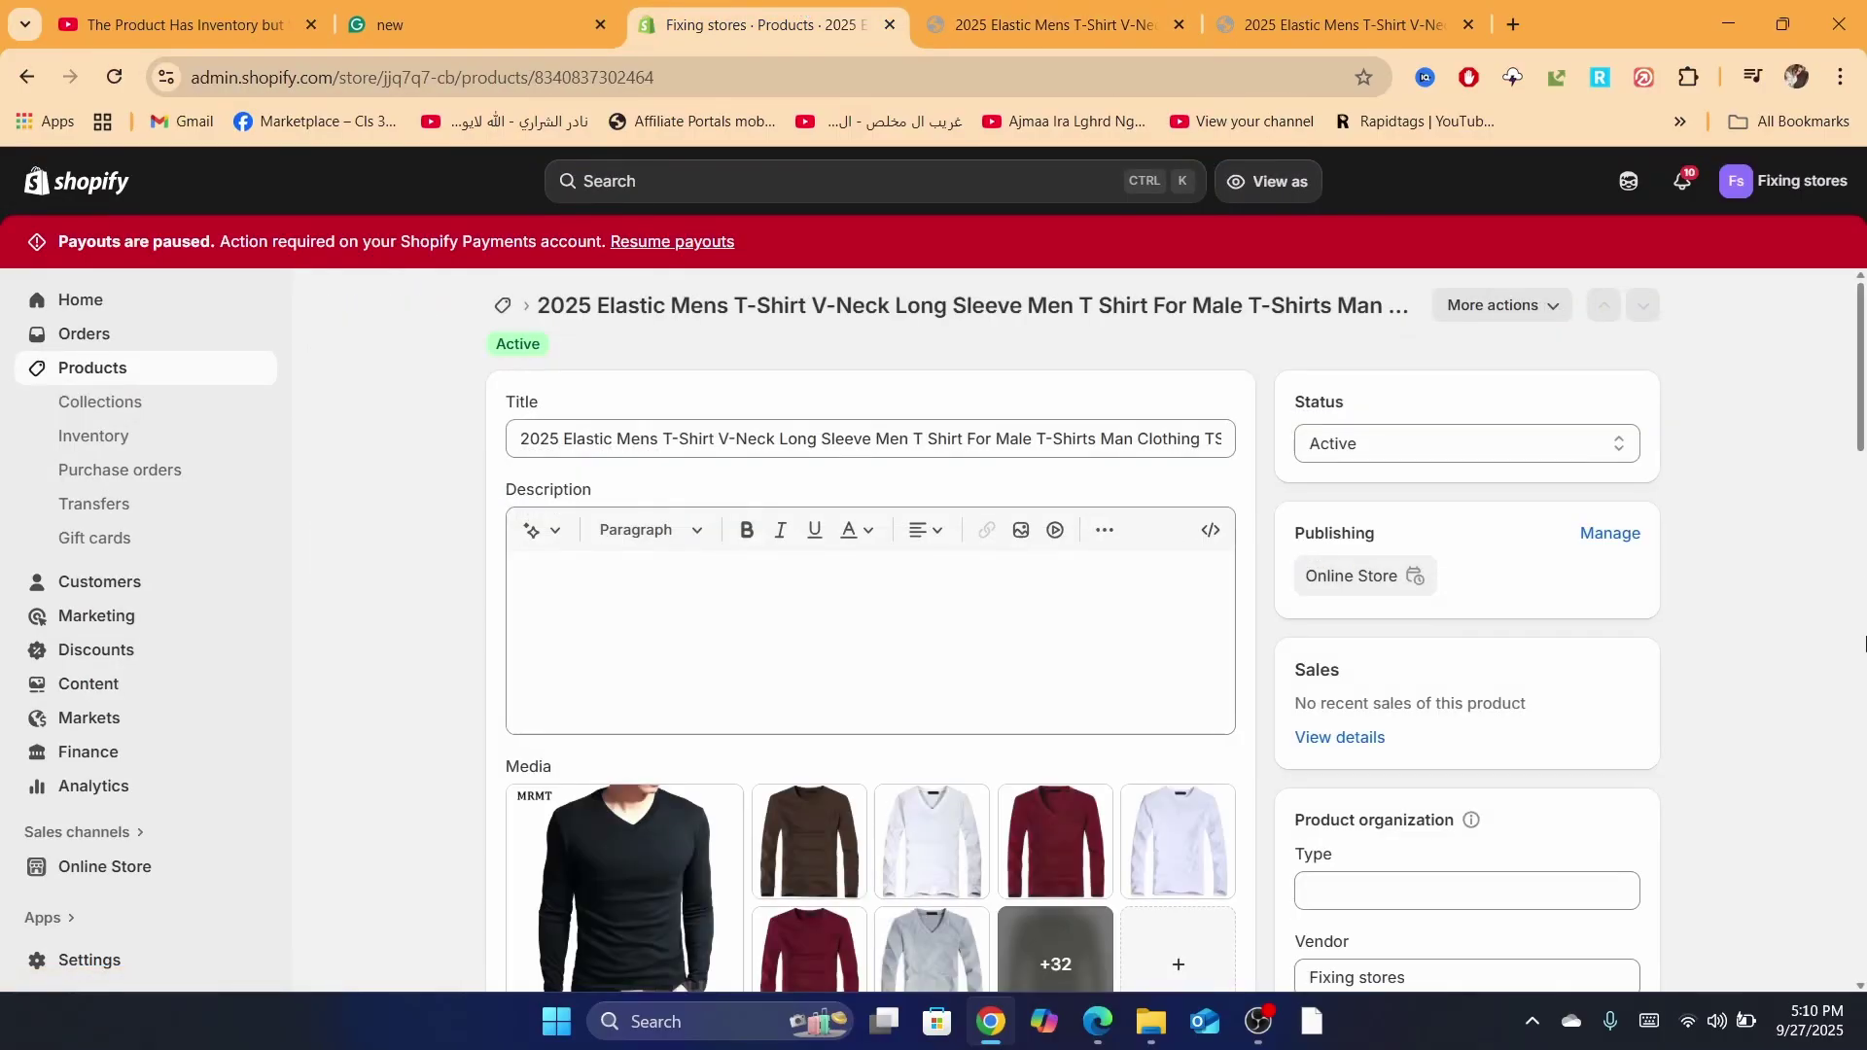
scroll(1864, 642, "down", 15)
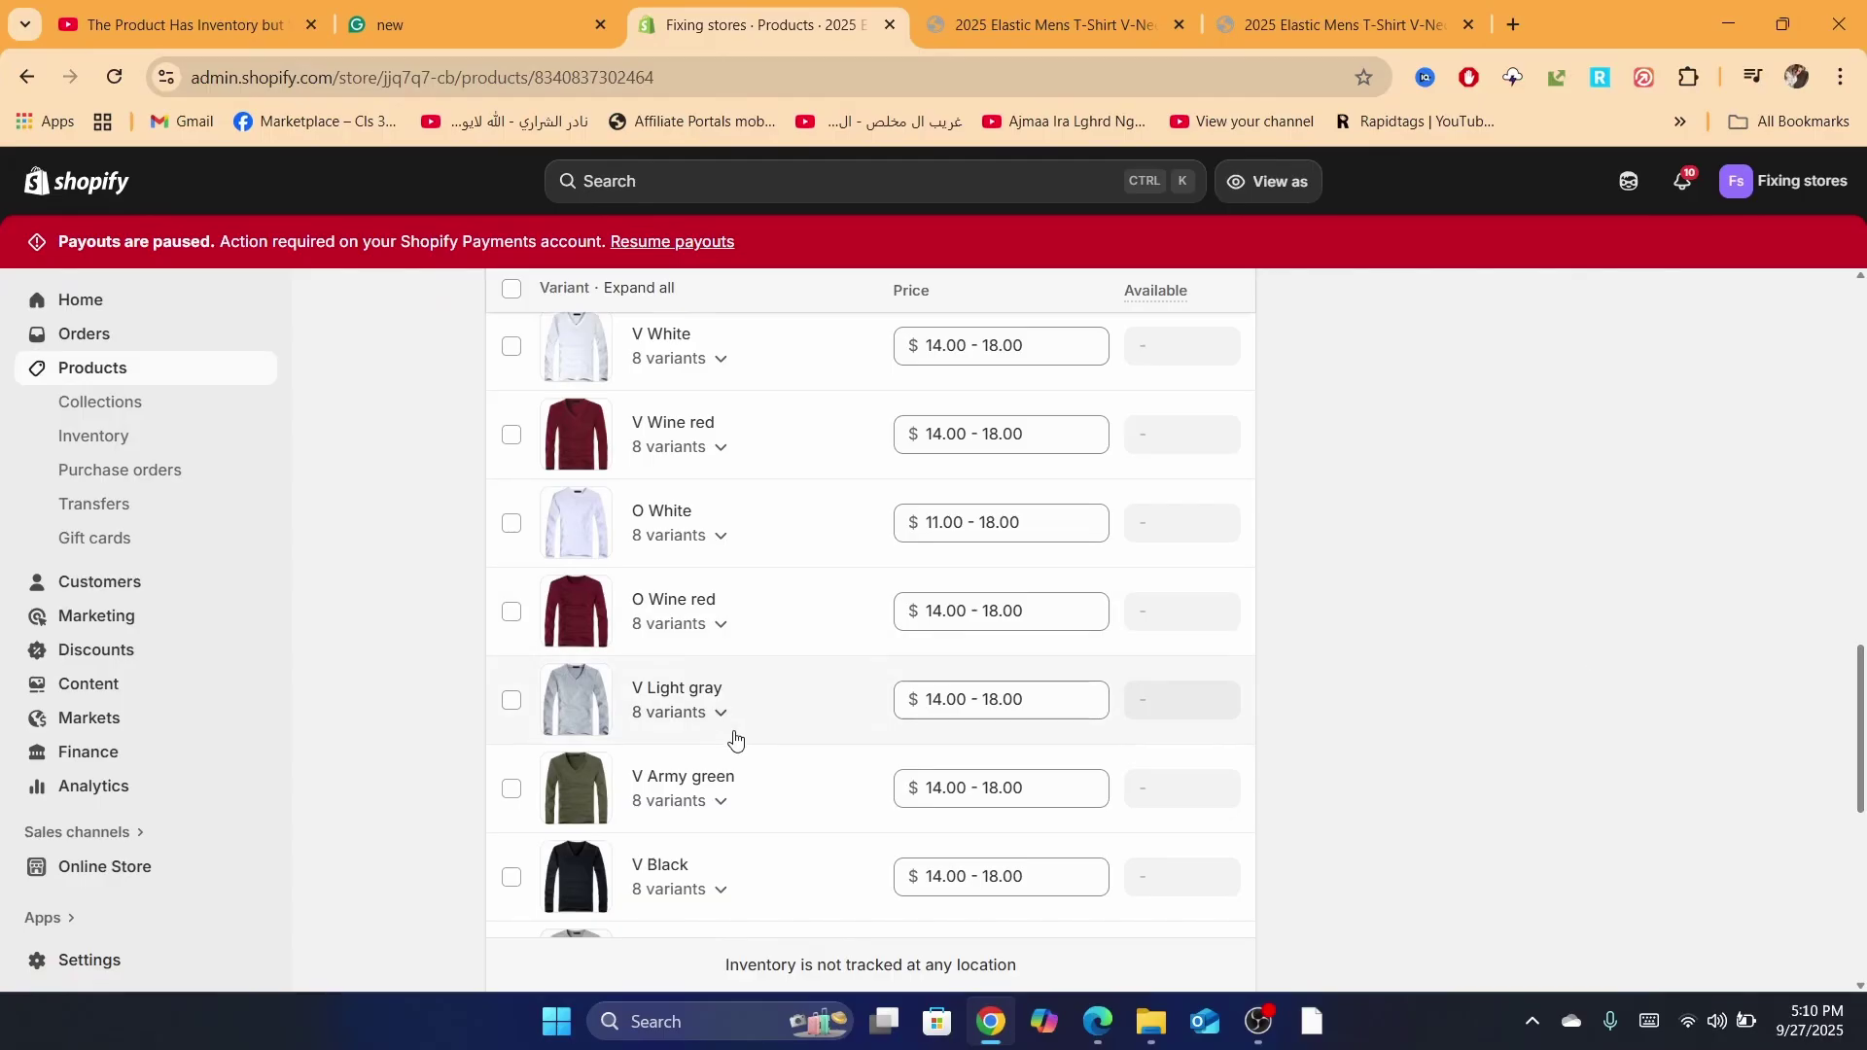
left_click(669, 600)
left_click(656, 681)
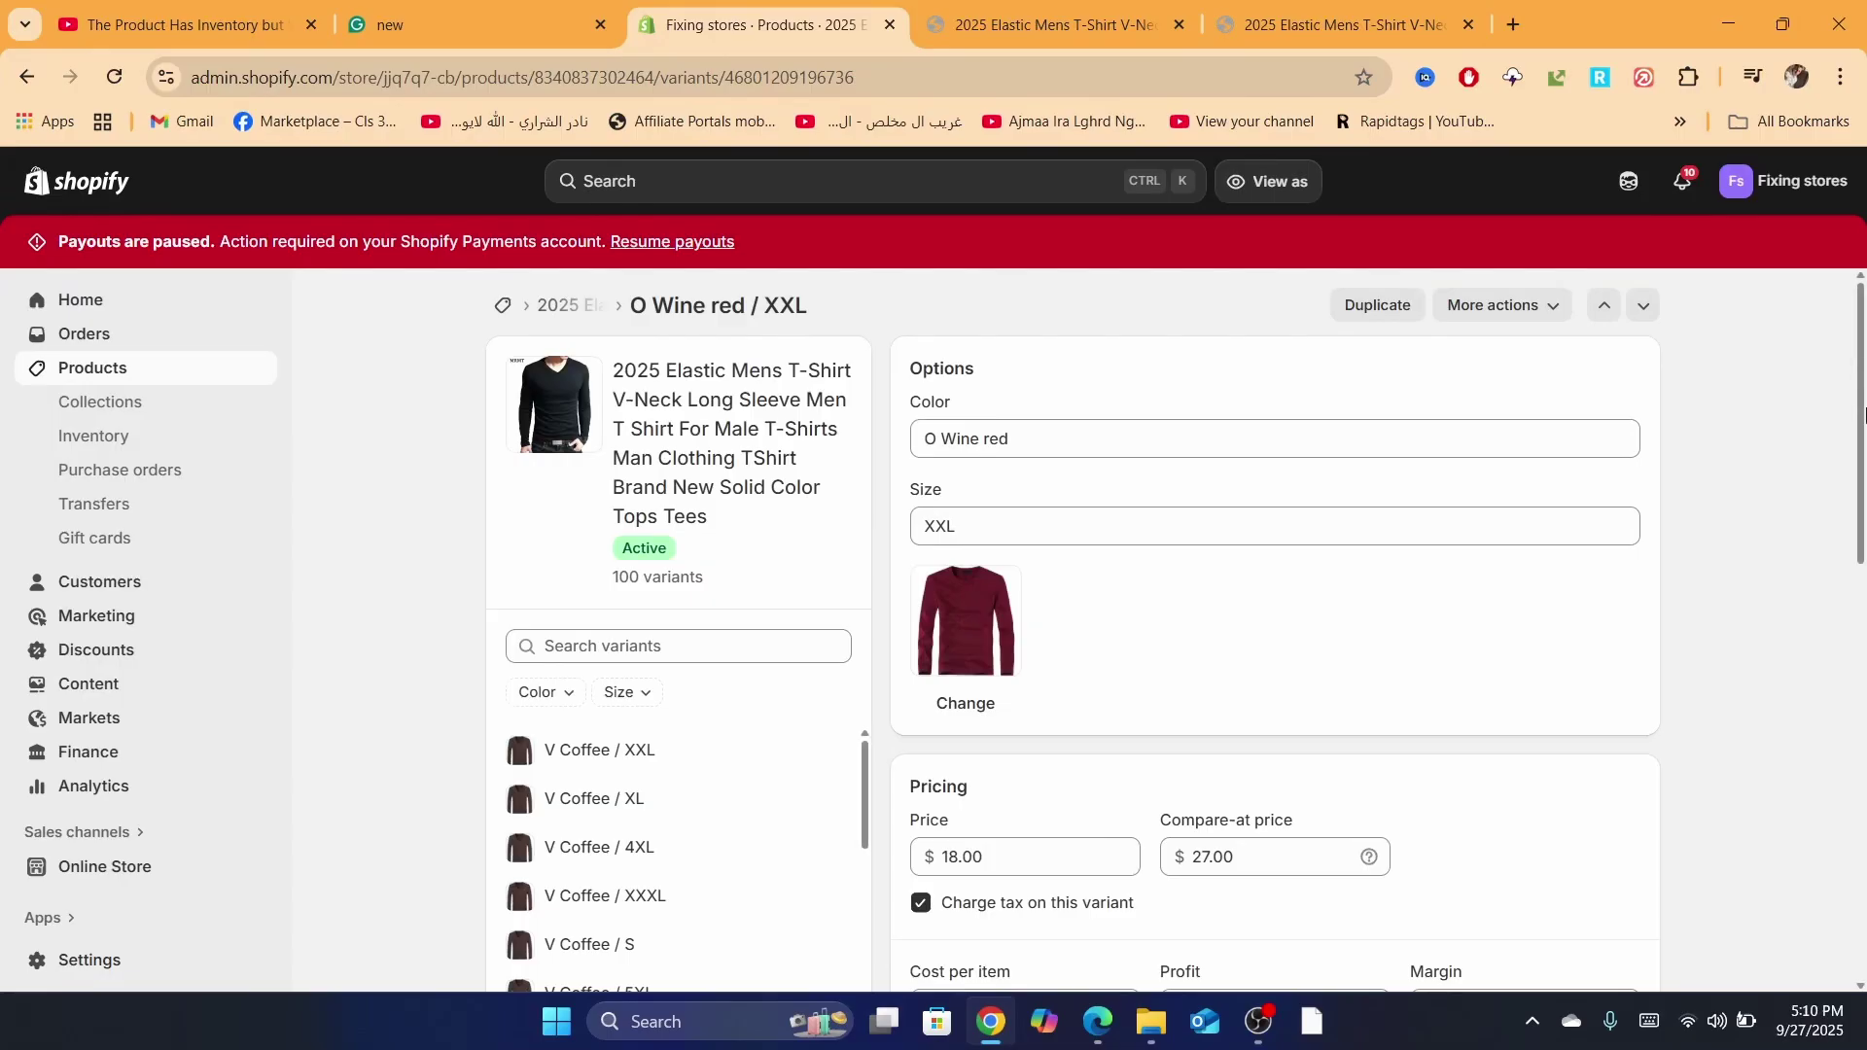
left_click_drag(1864, 415, 1864, 727)
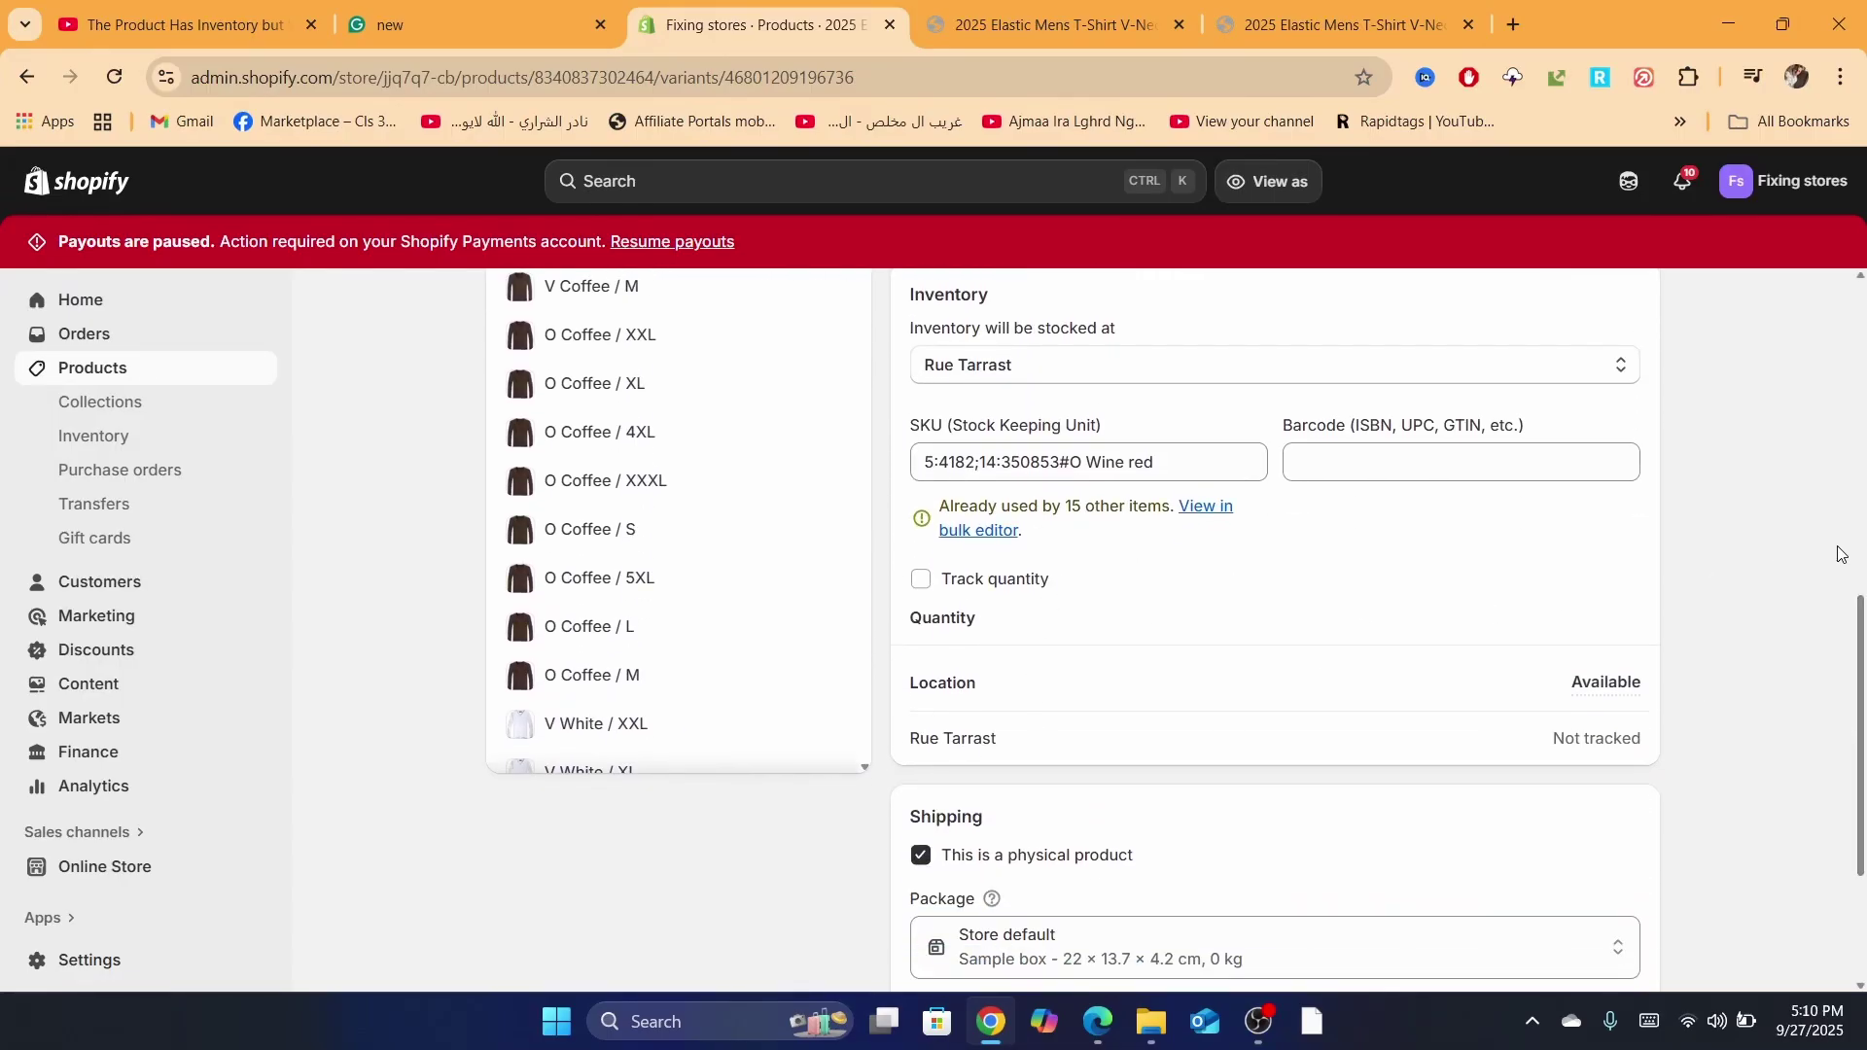
left_click(1009, 581)
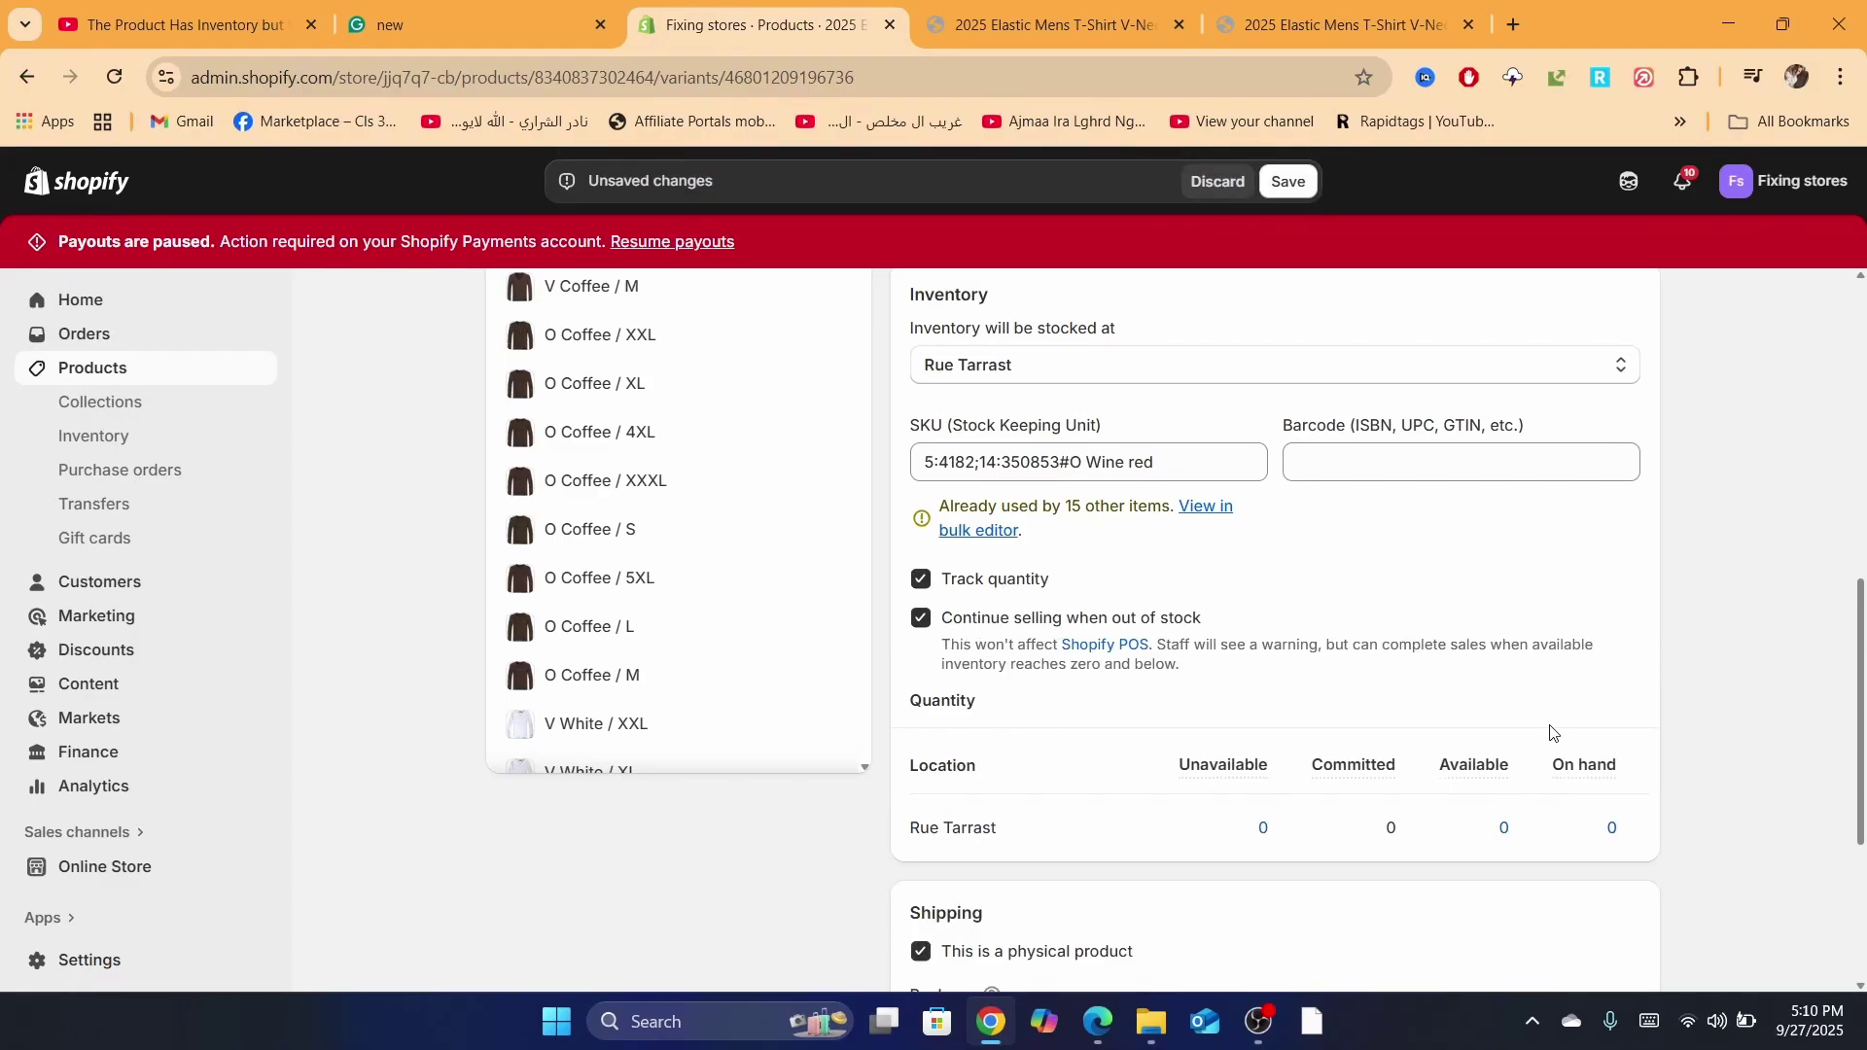
- Set the variant's available quantity to 10 at its stock location, keeping the default Correction reason, and save the variant
left_click(1505, 829)
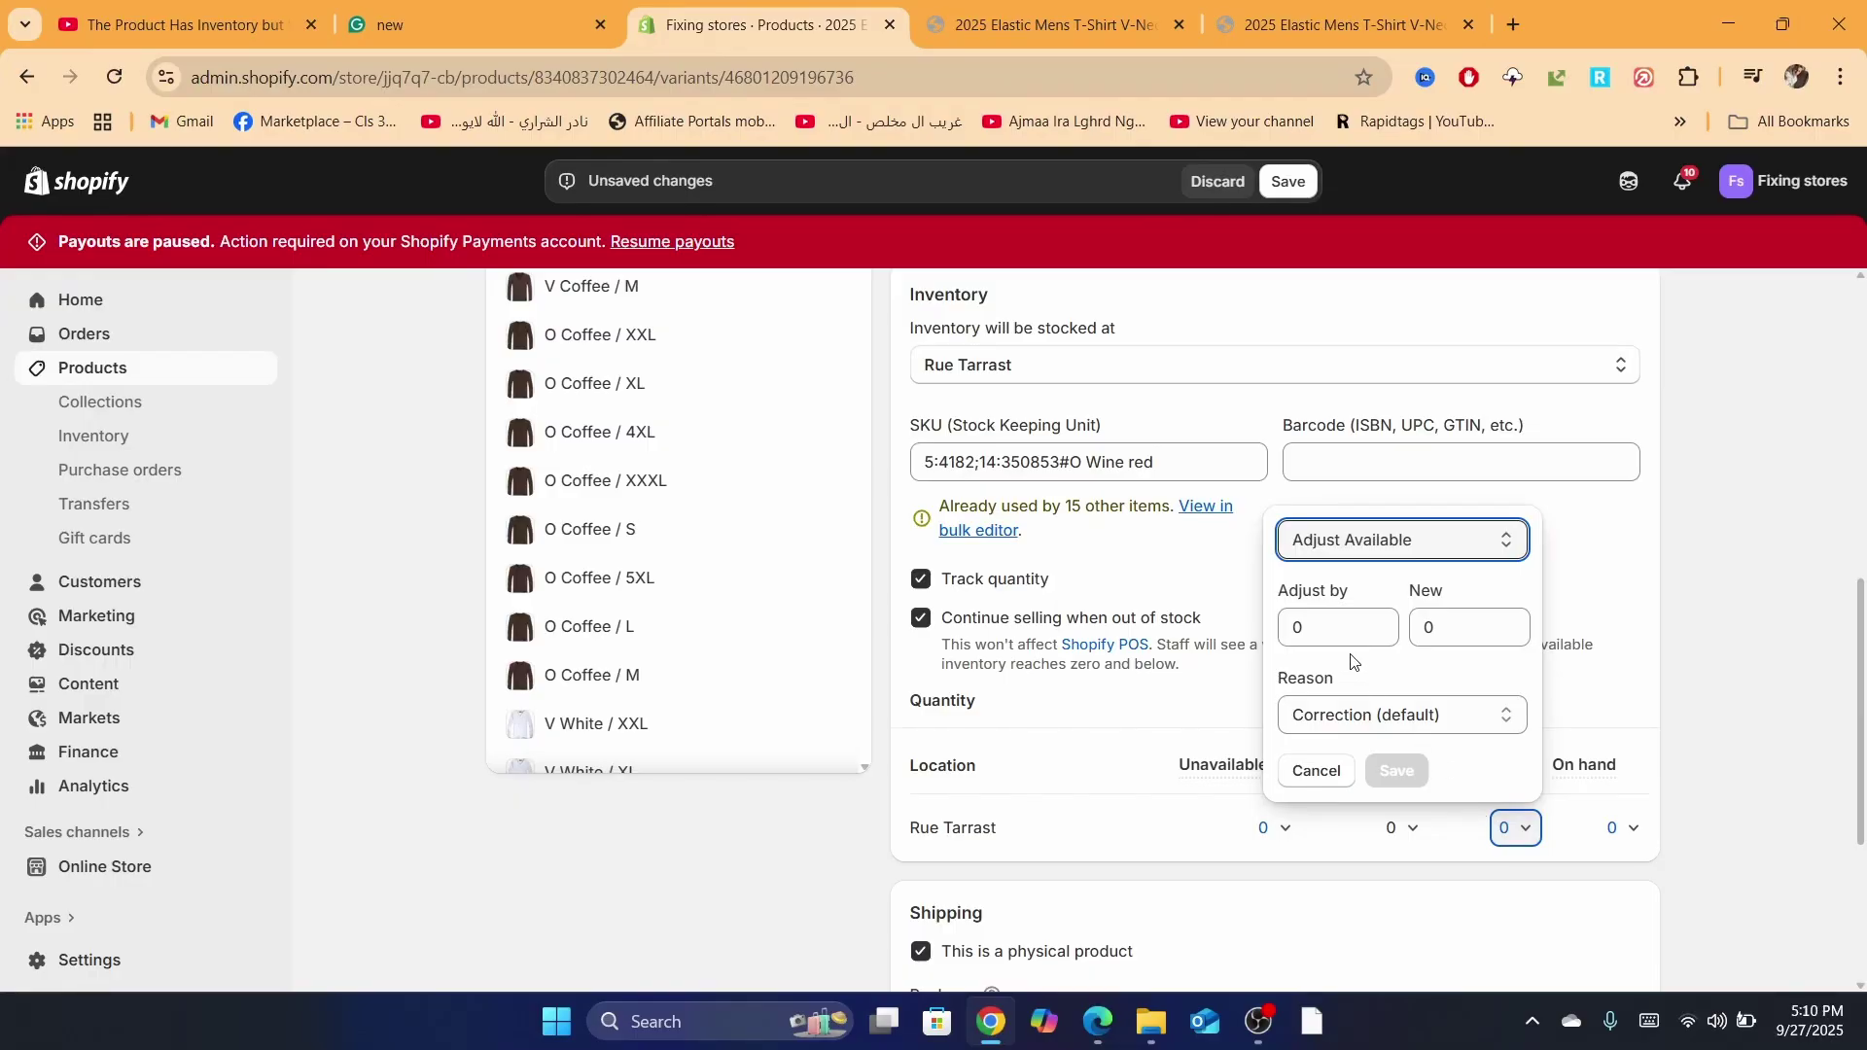
left_click(1379, 627)
left_click(1470, 629)
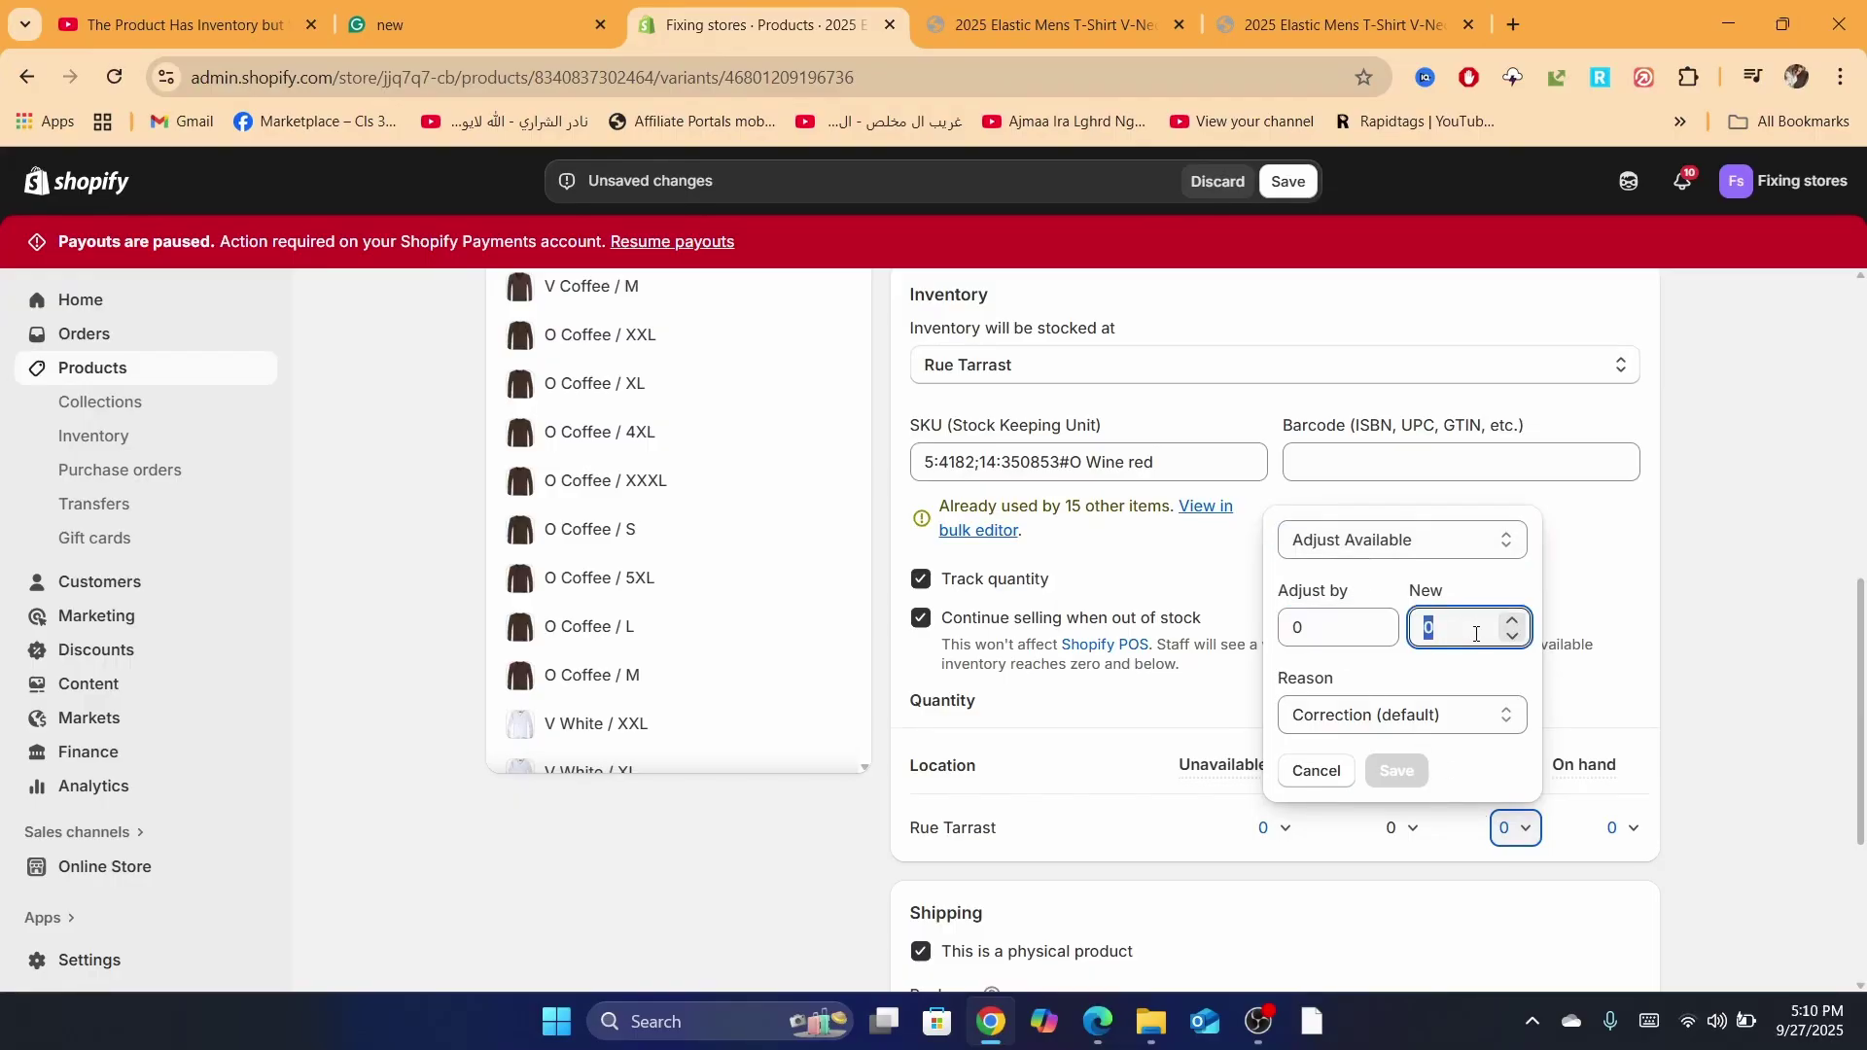
type("1")
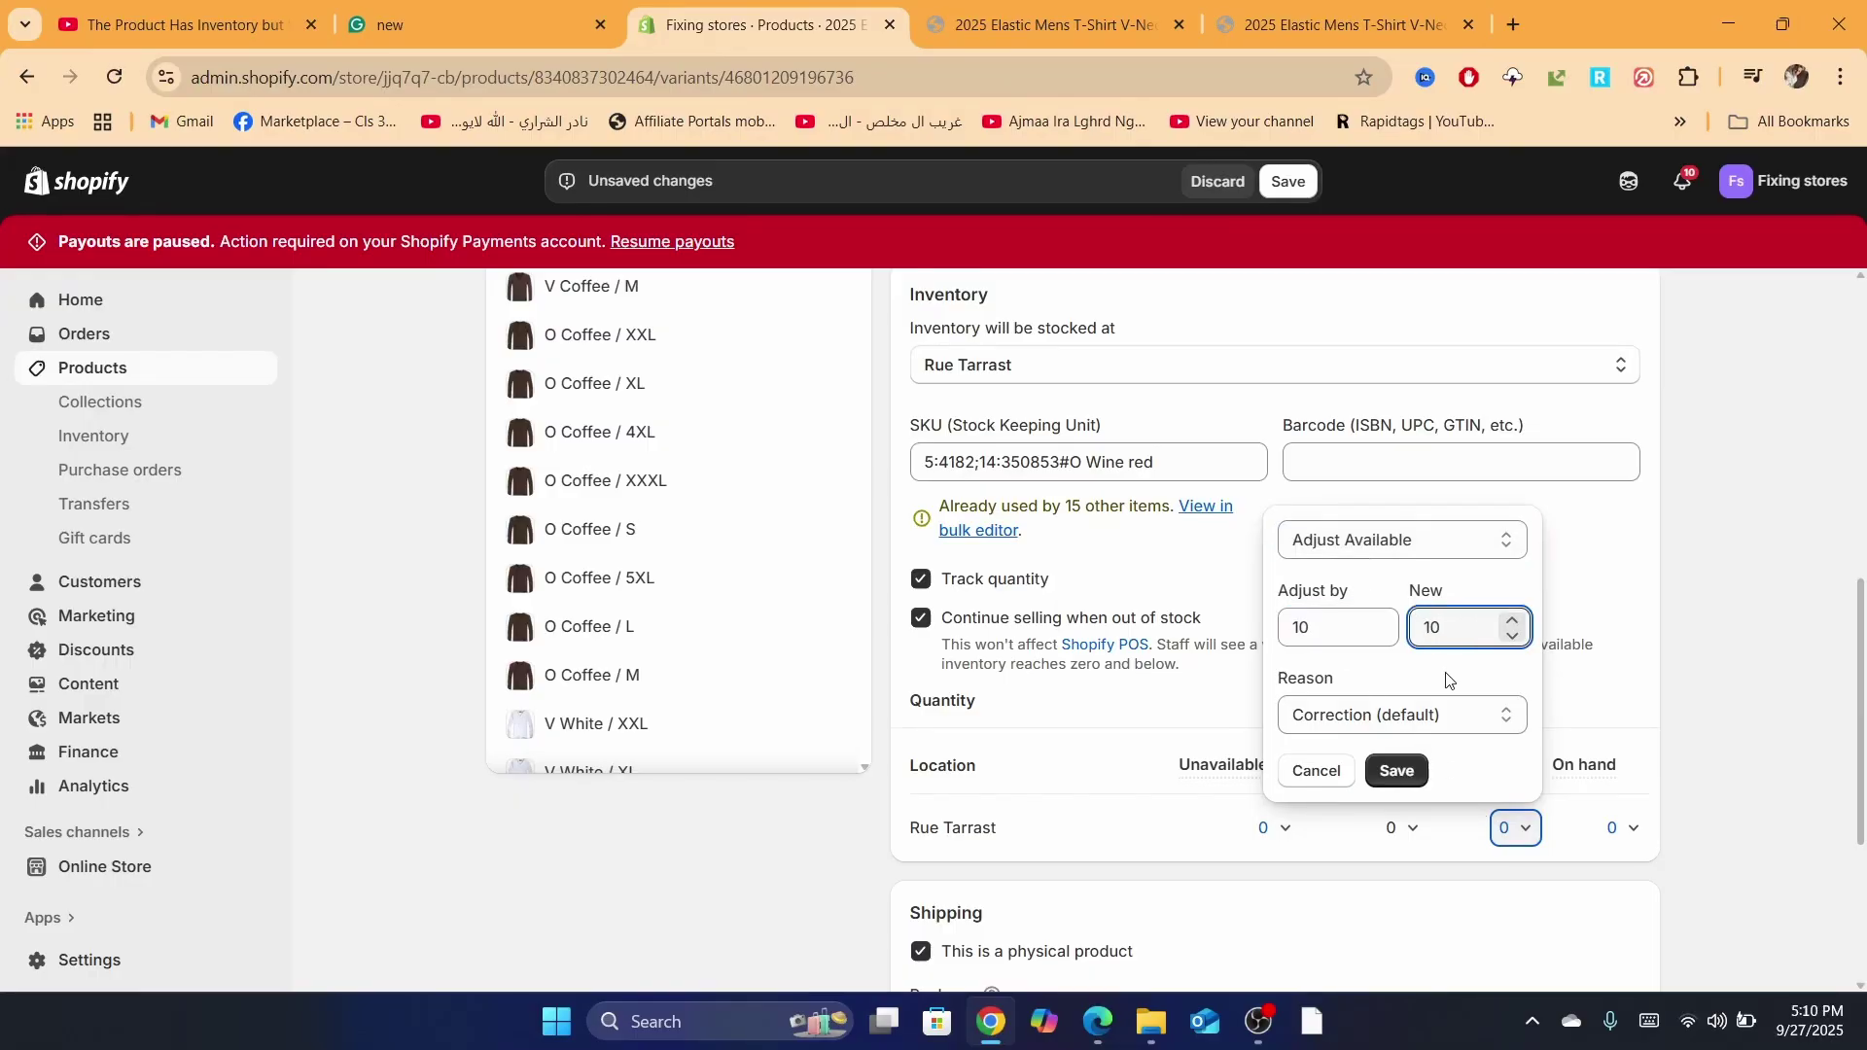
left_click(1396, 770)
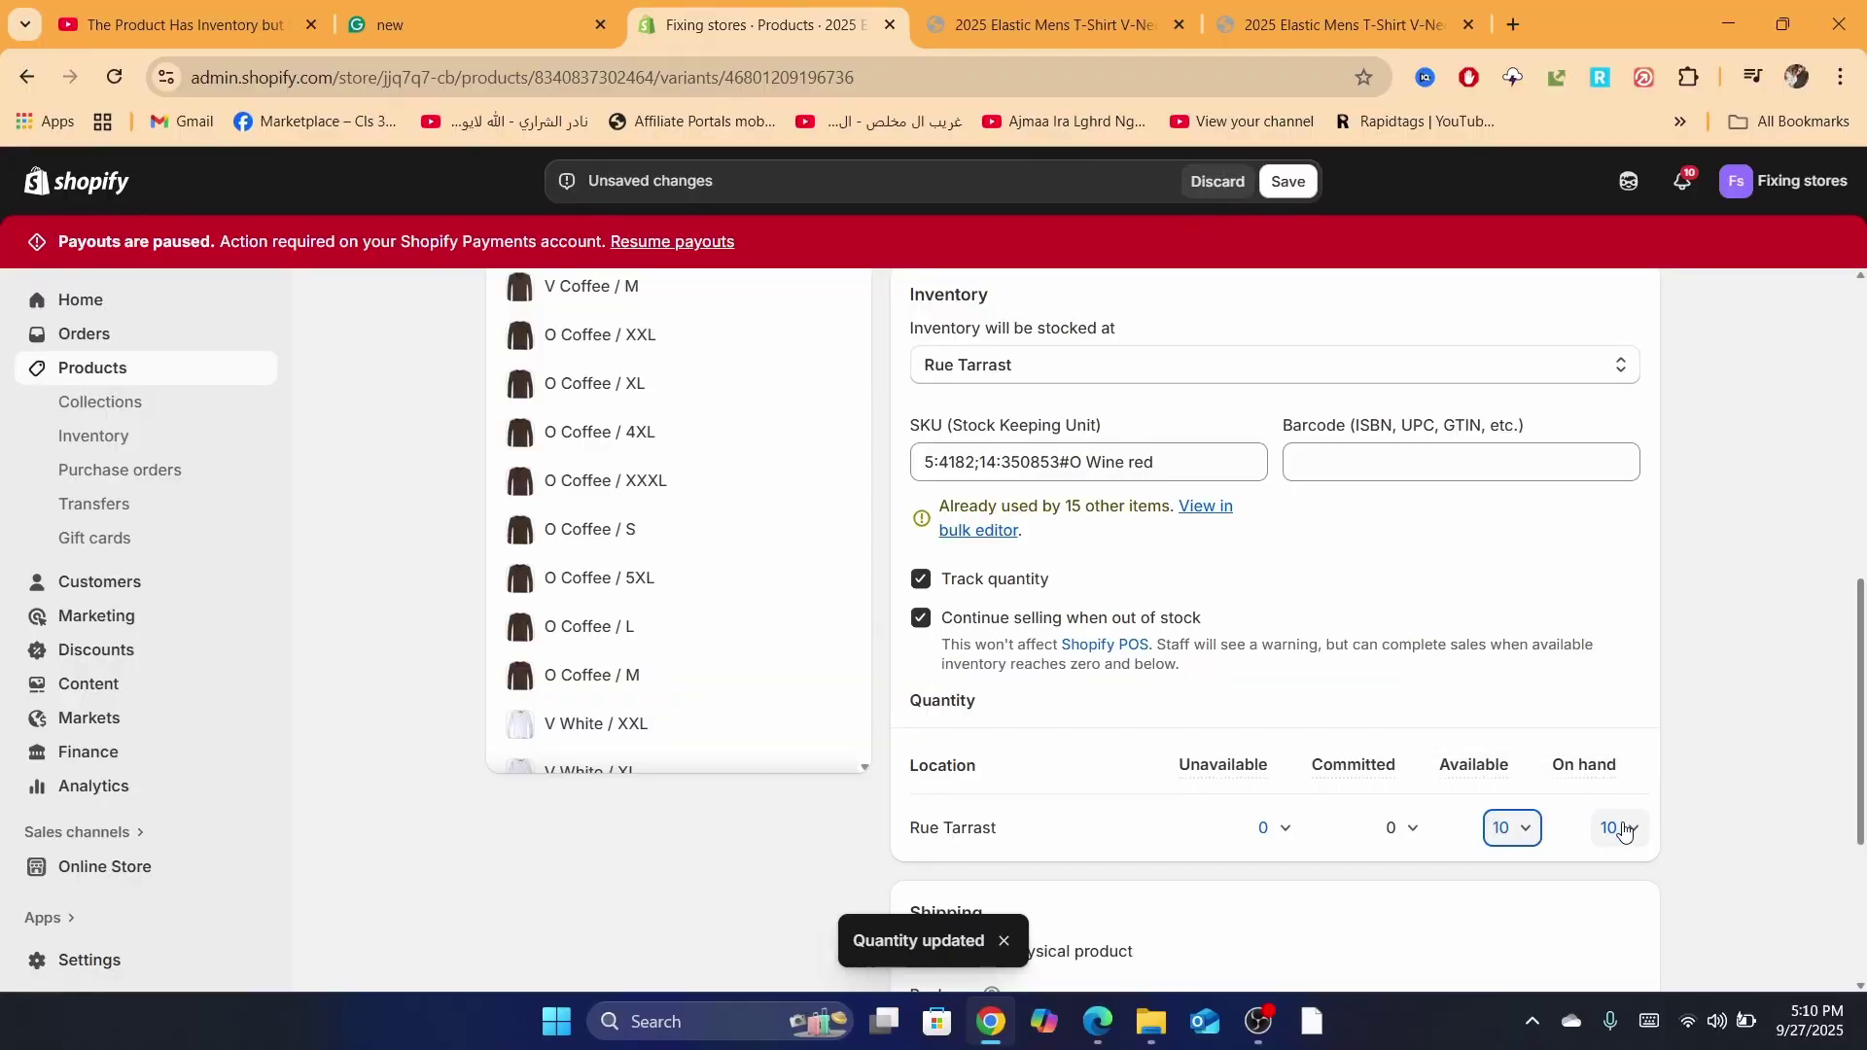
left_click_drag(1860, 671, 1794, 245)
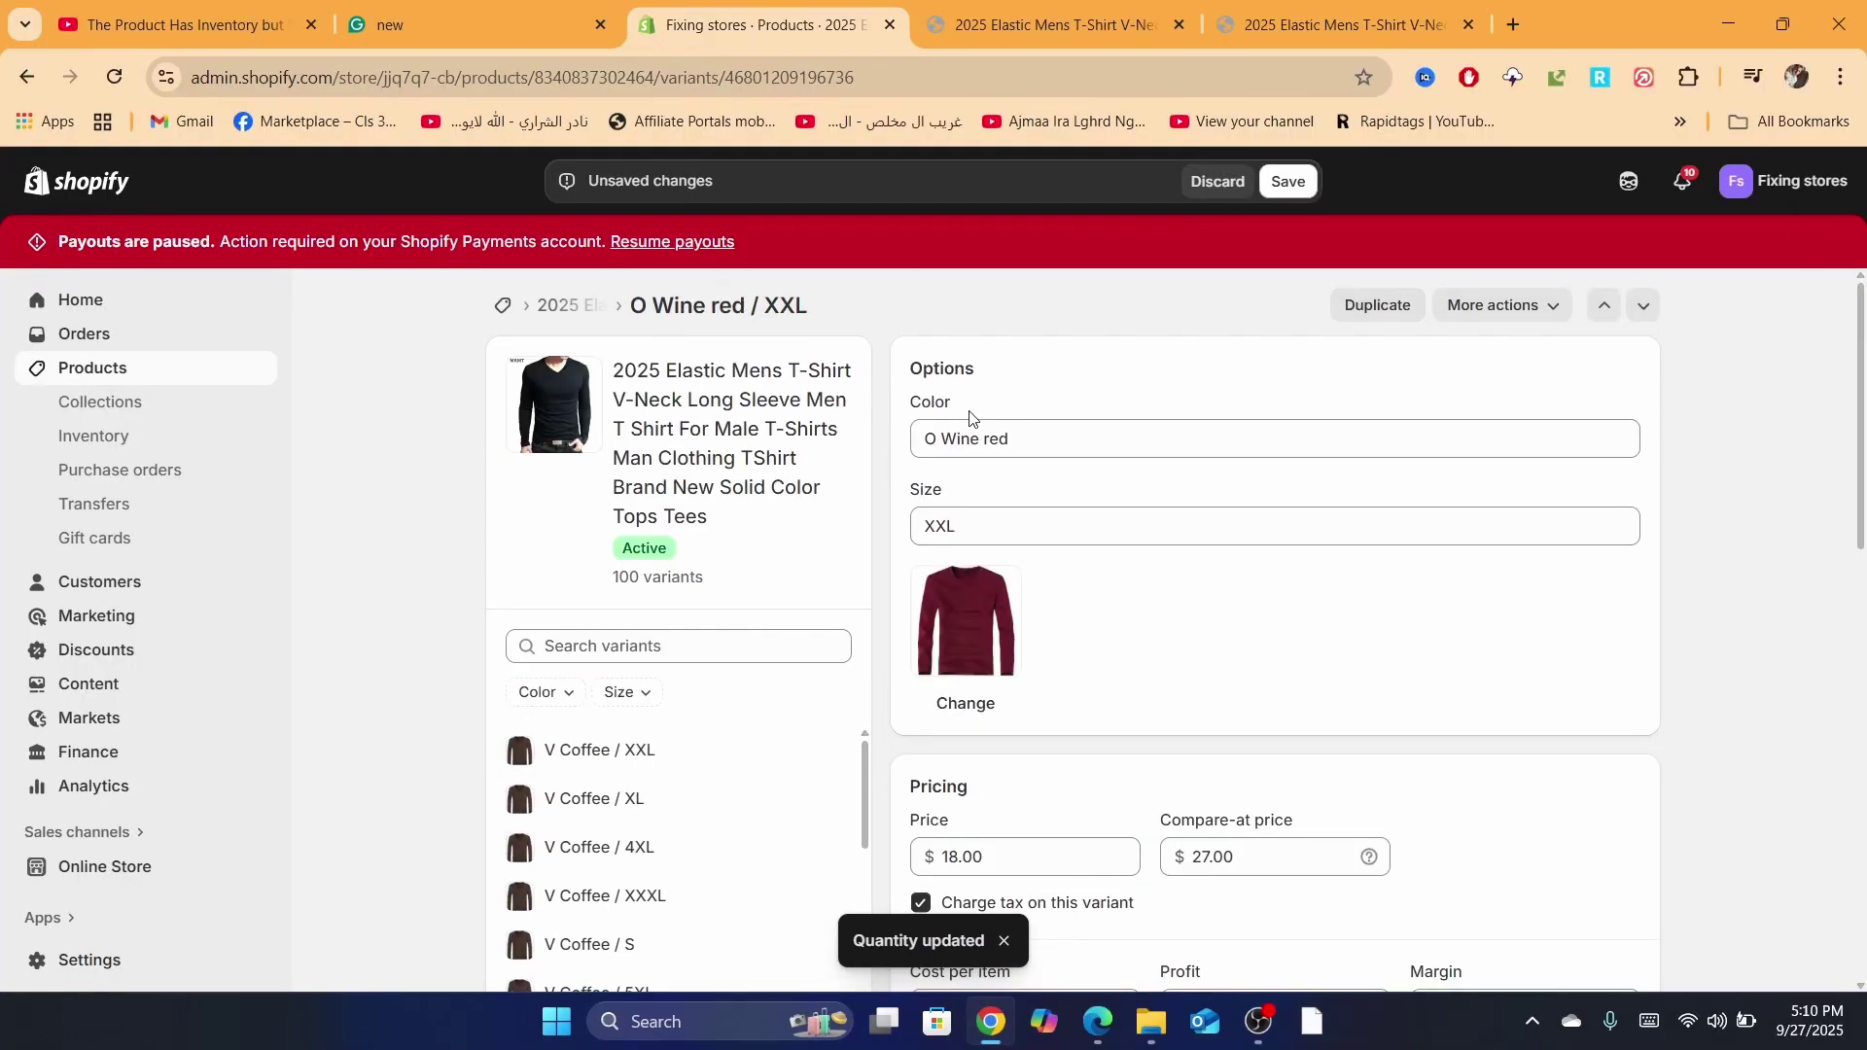
left_click(1282, 184)
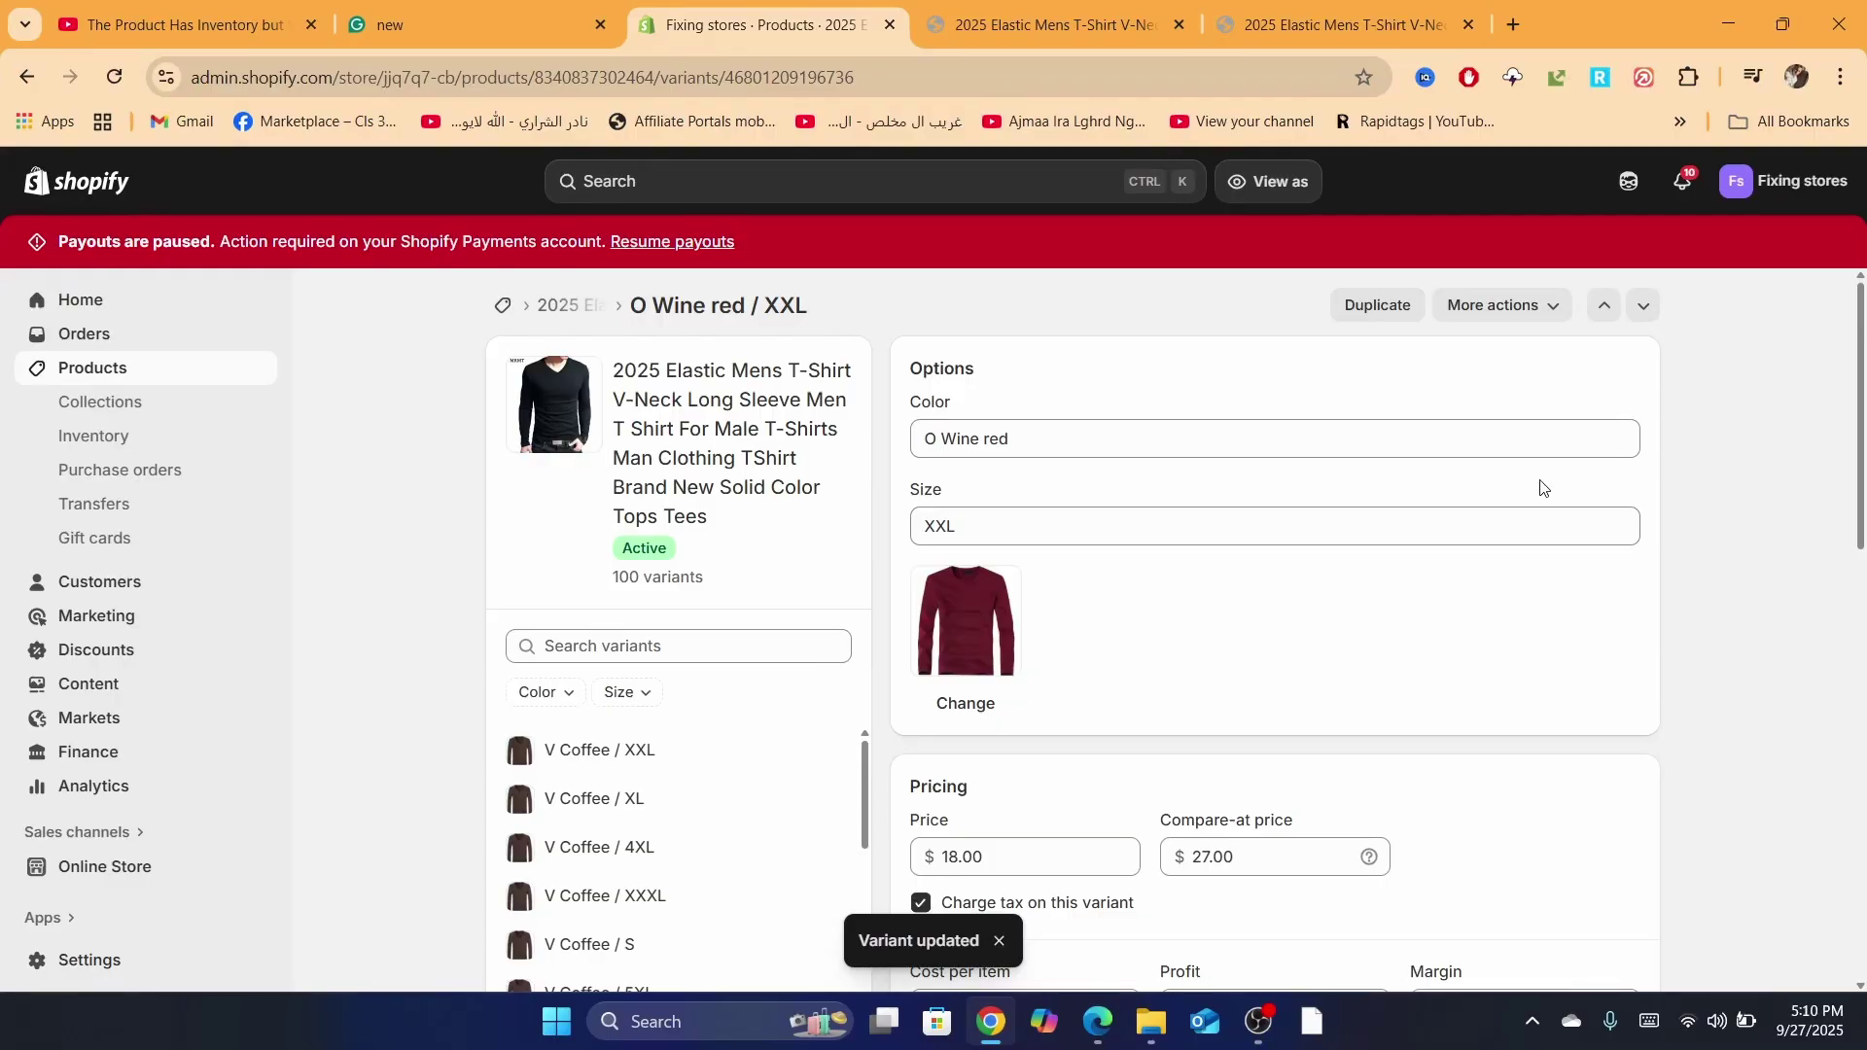
mouse_move(1862, 386)
left_mouse_down()
mouse_move(1864, 677)
mouse_move(1854, 362)
left_mouse_up()
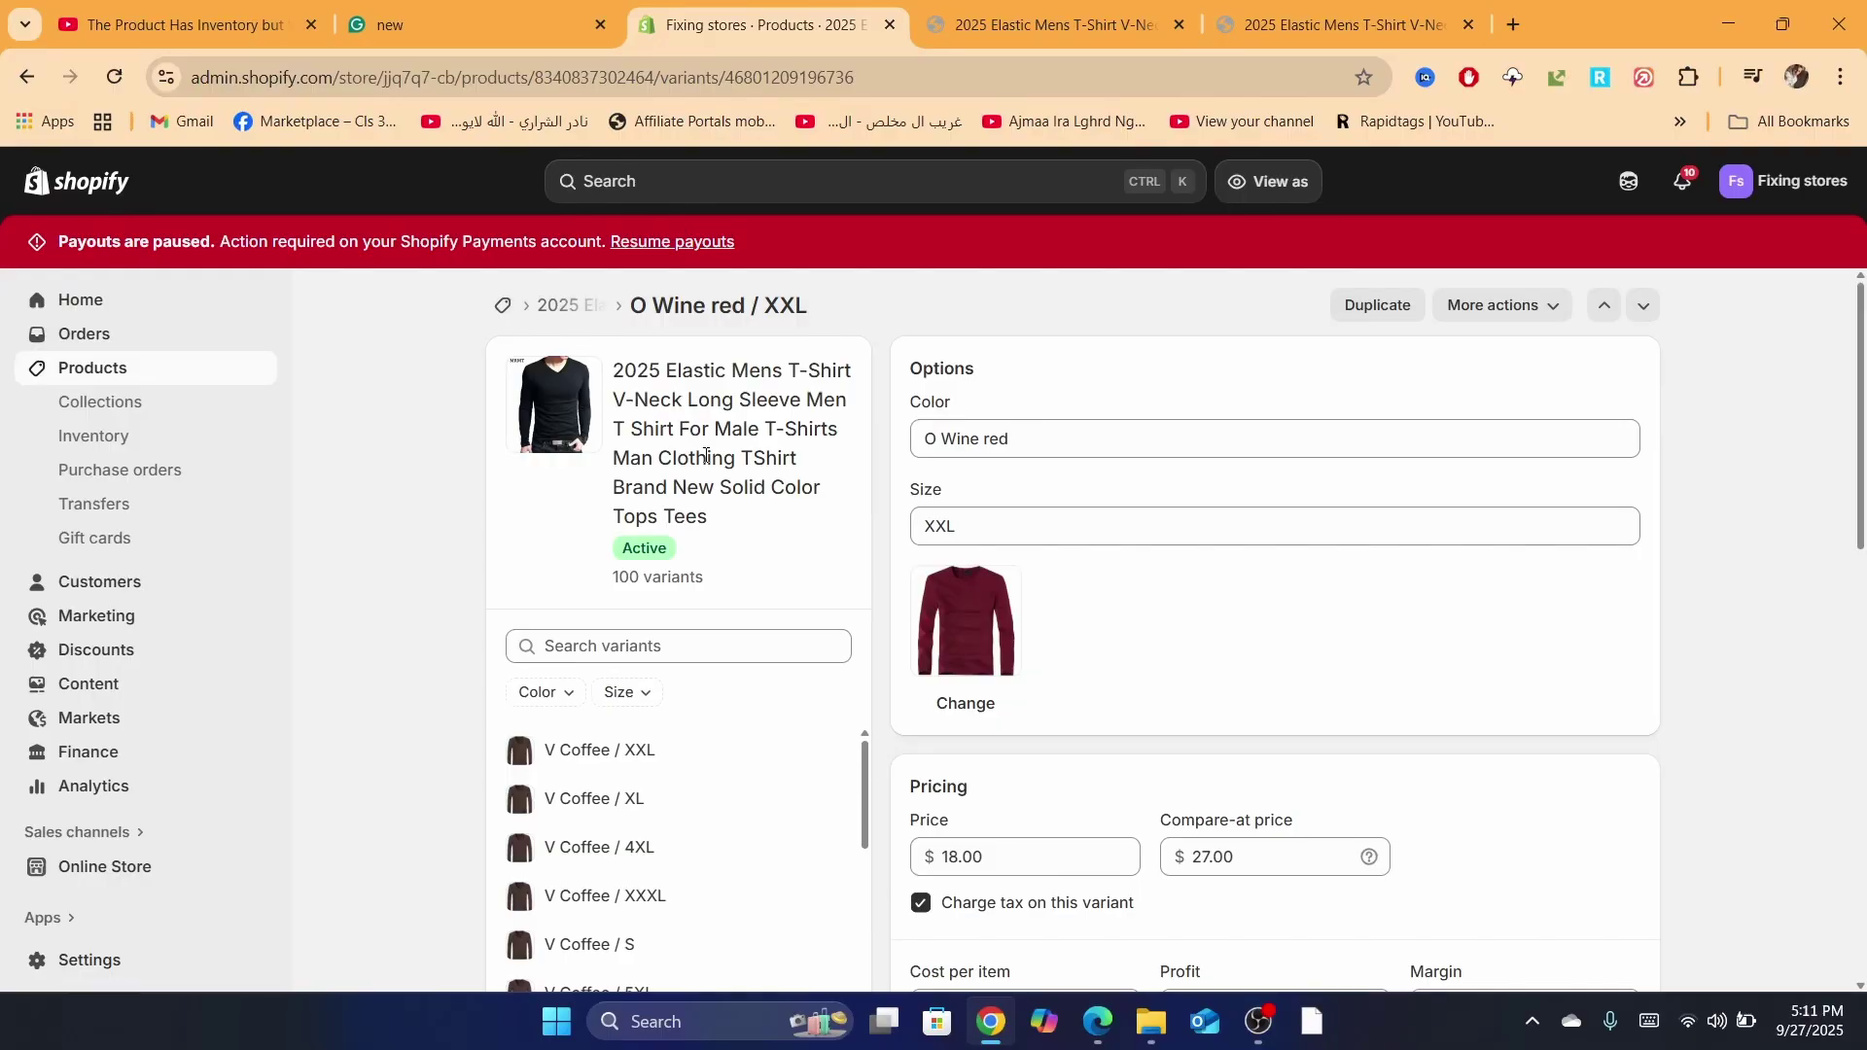
- Return to the T-Shirt product and check the bulk actions offered for the O Light gray variants
left_click(26, 76)
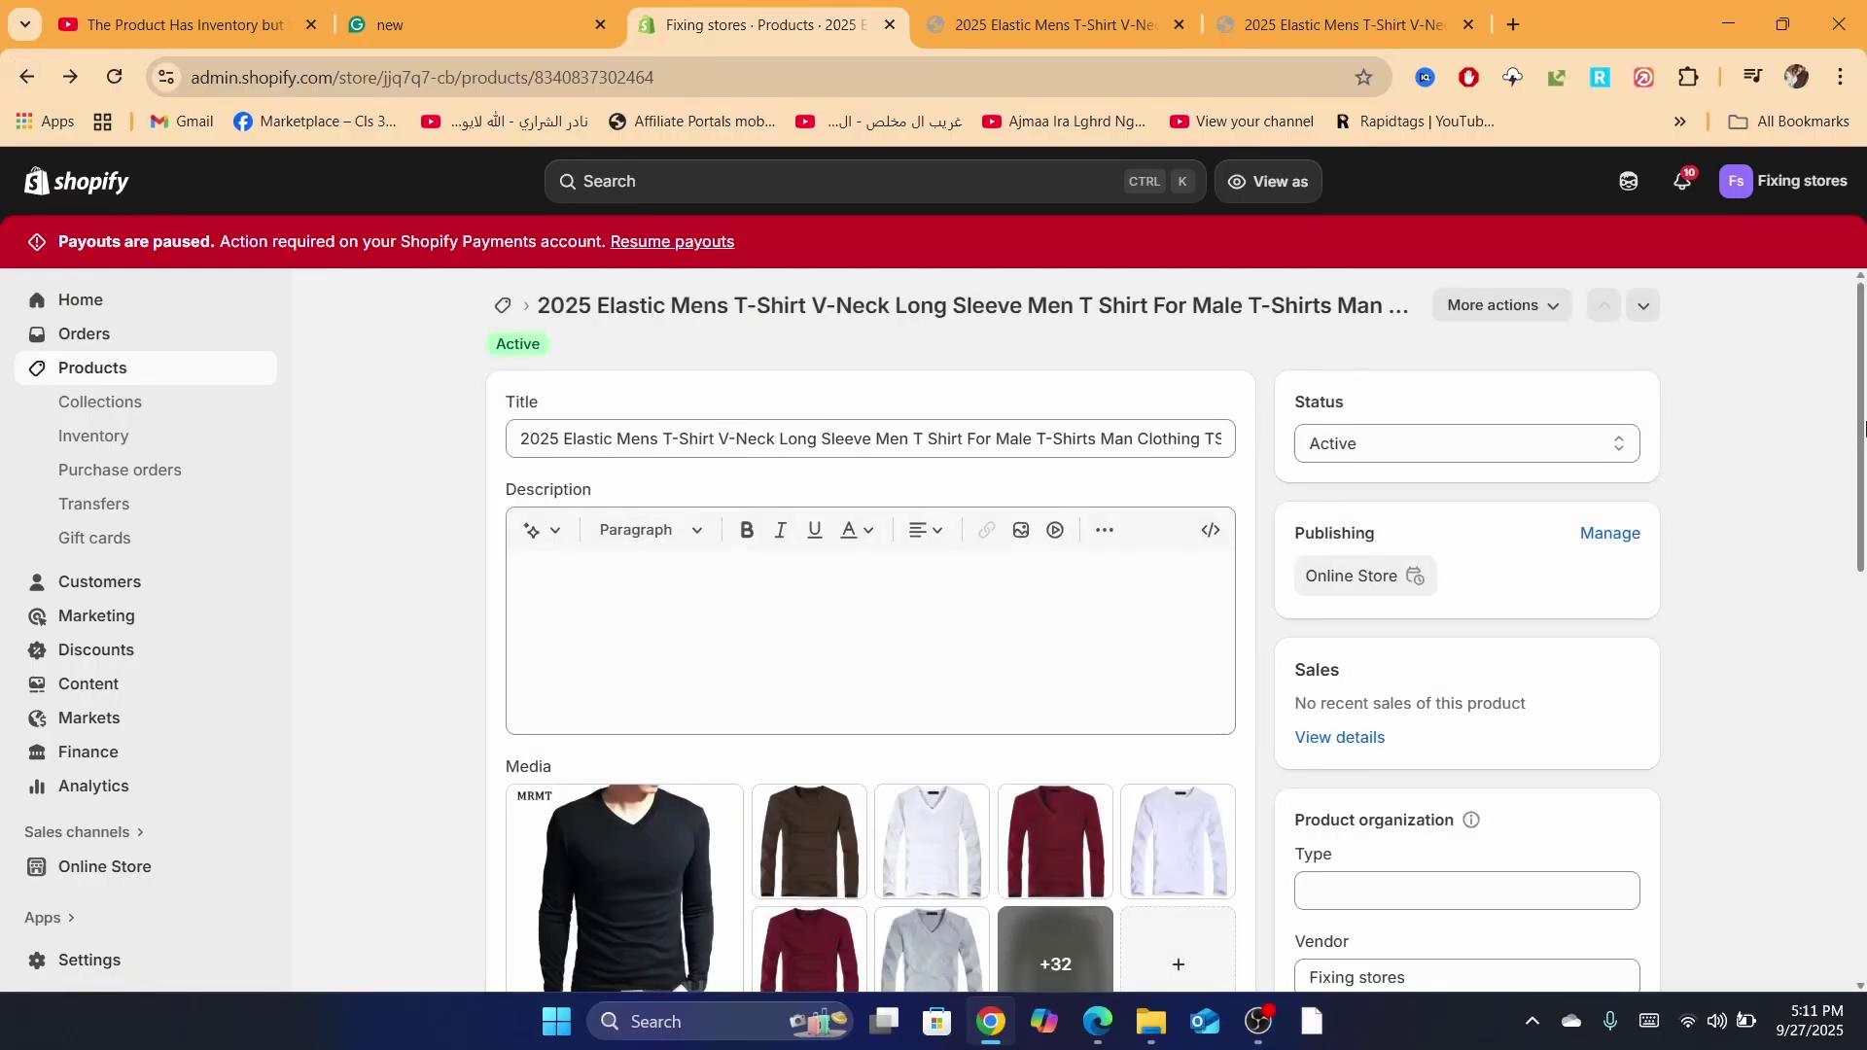
left_click_drag(1864, 429, 1864, 869)
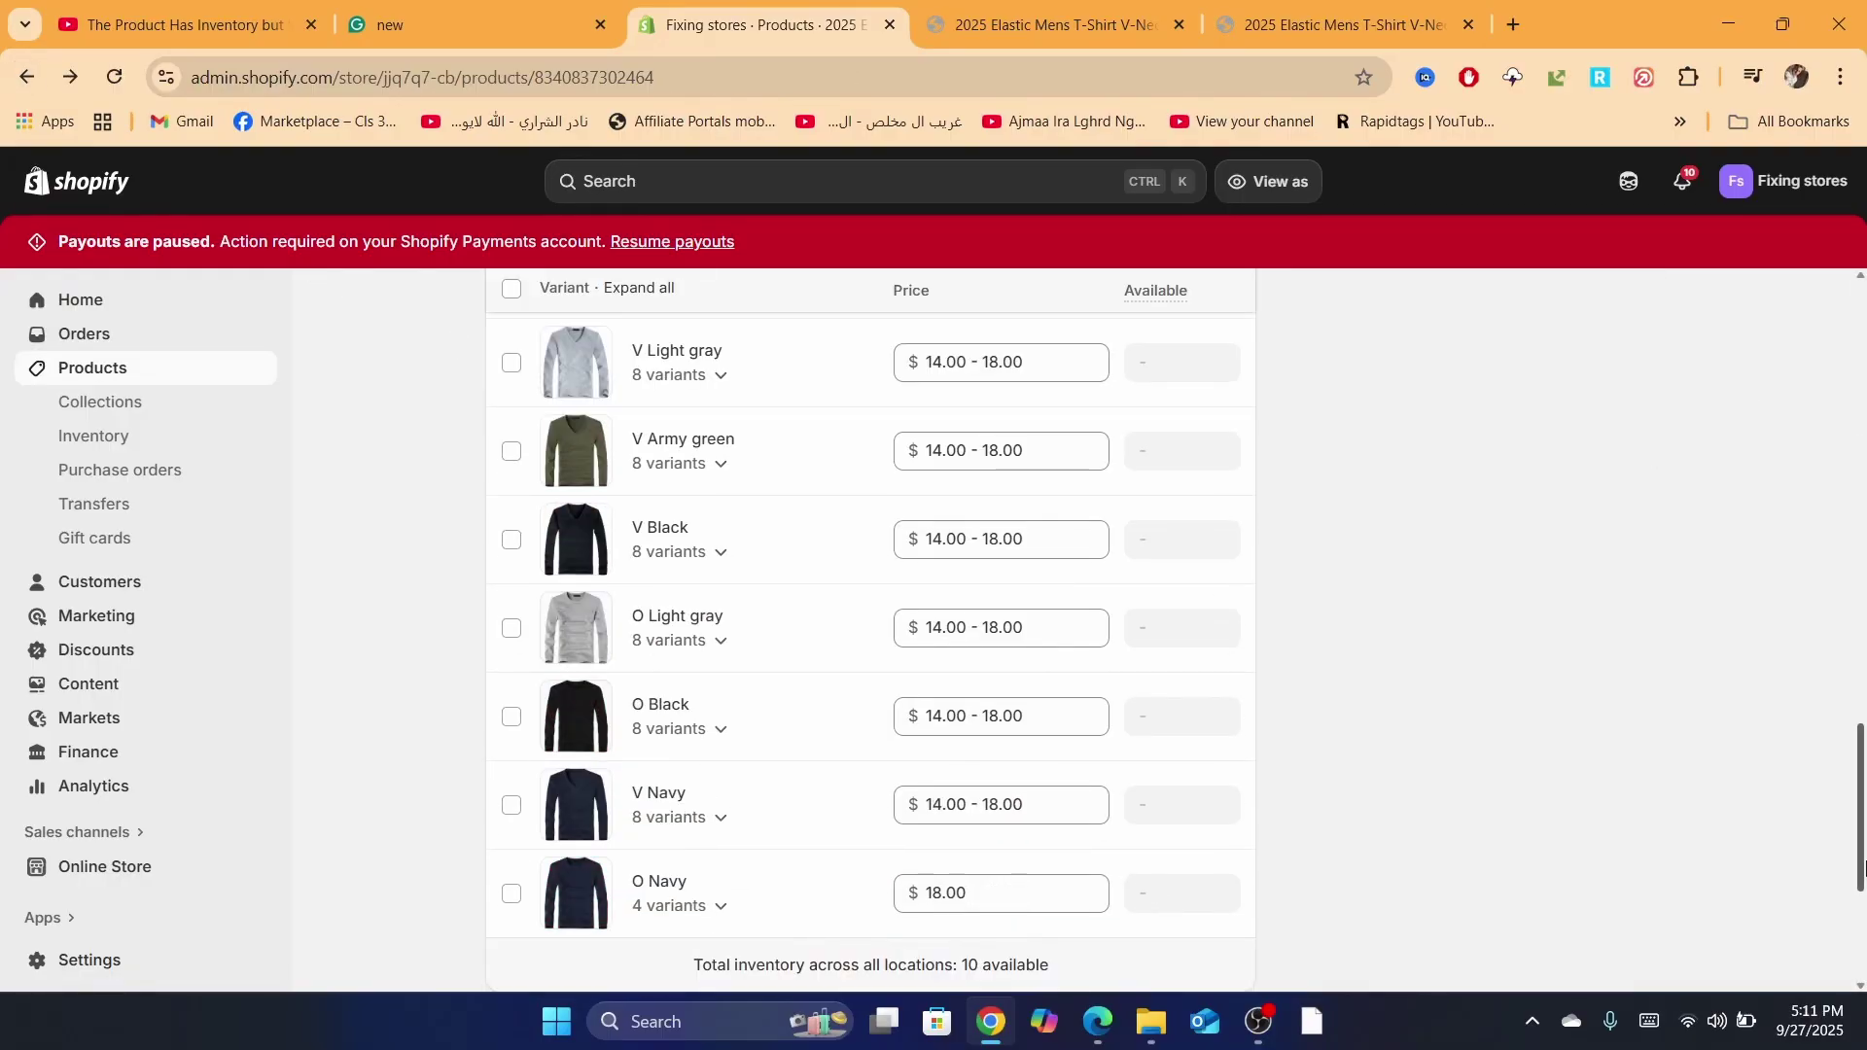
left_click(511, 628)
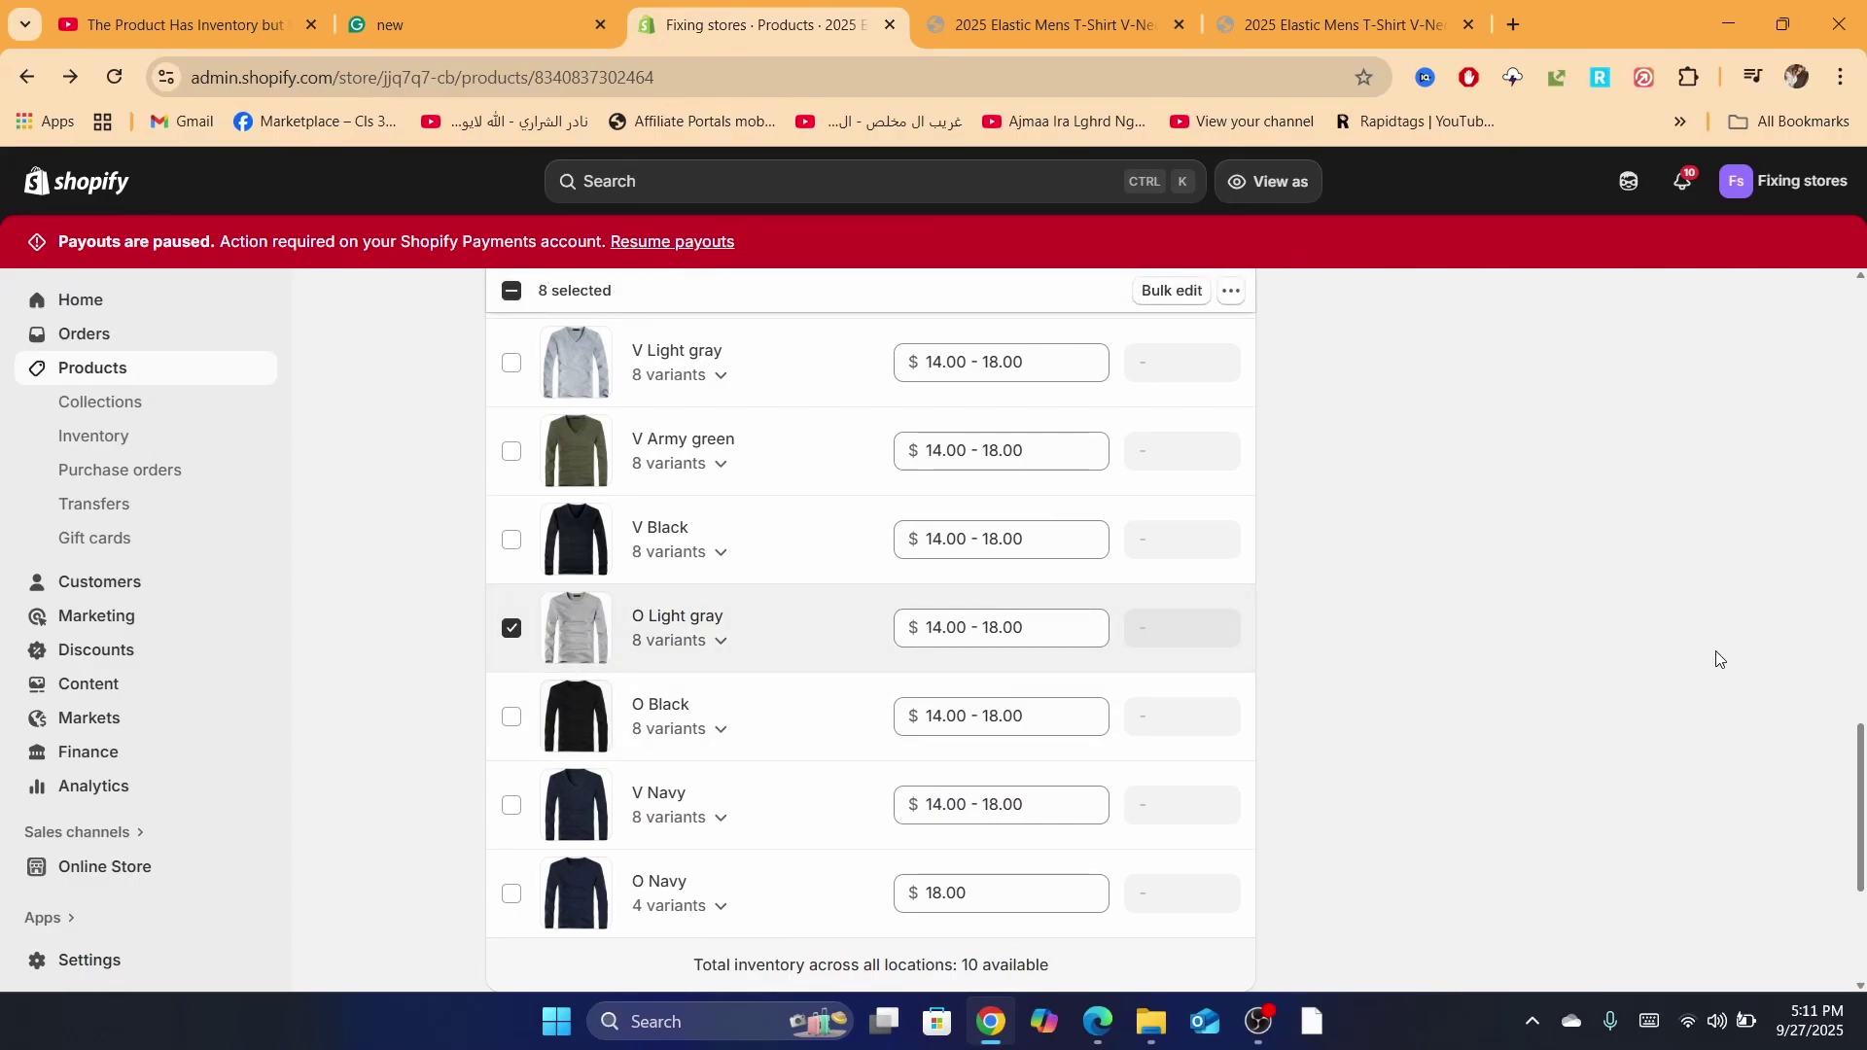
left_click(1230, 290)
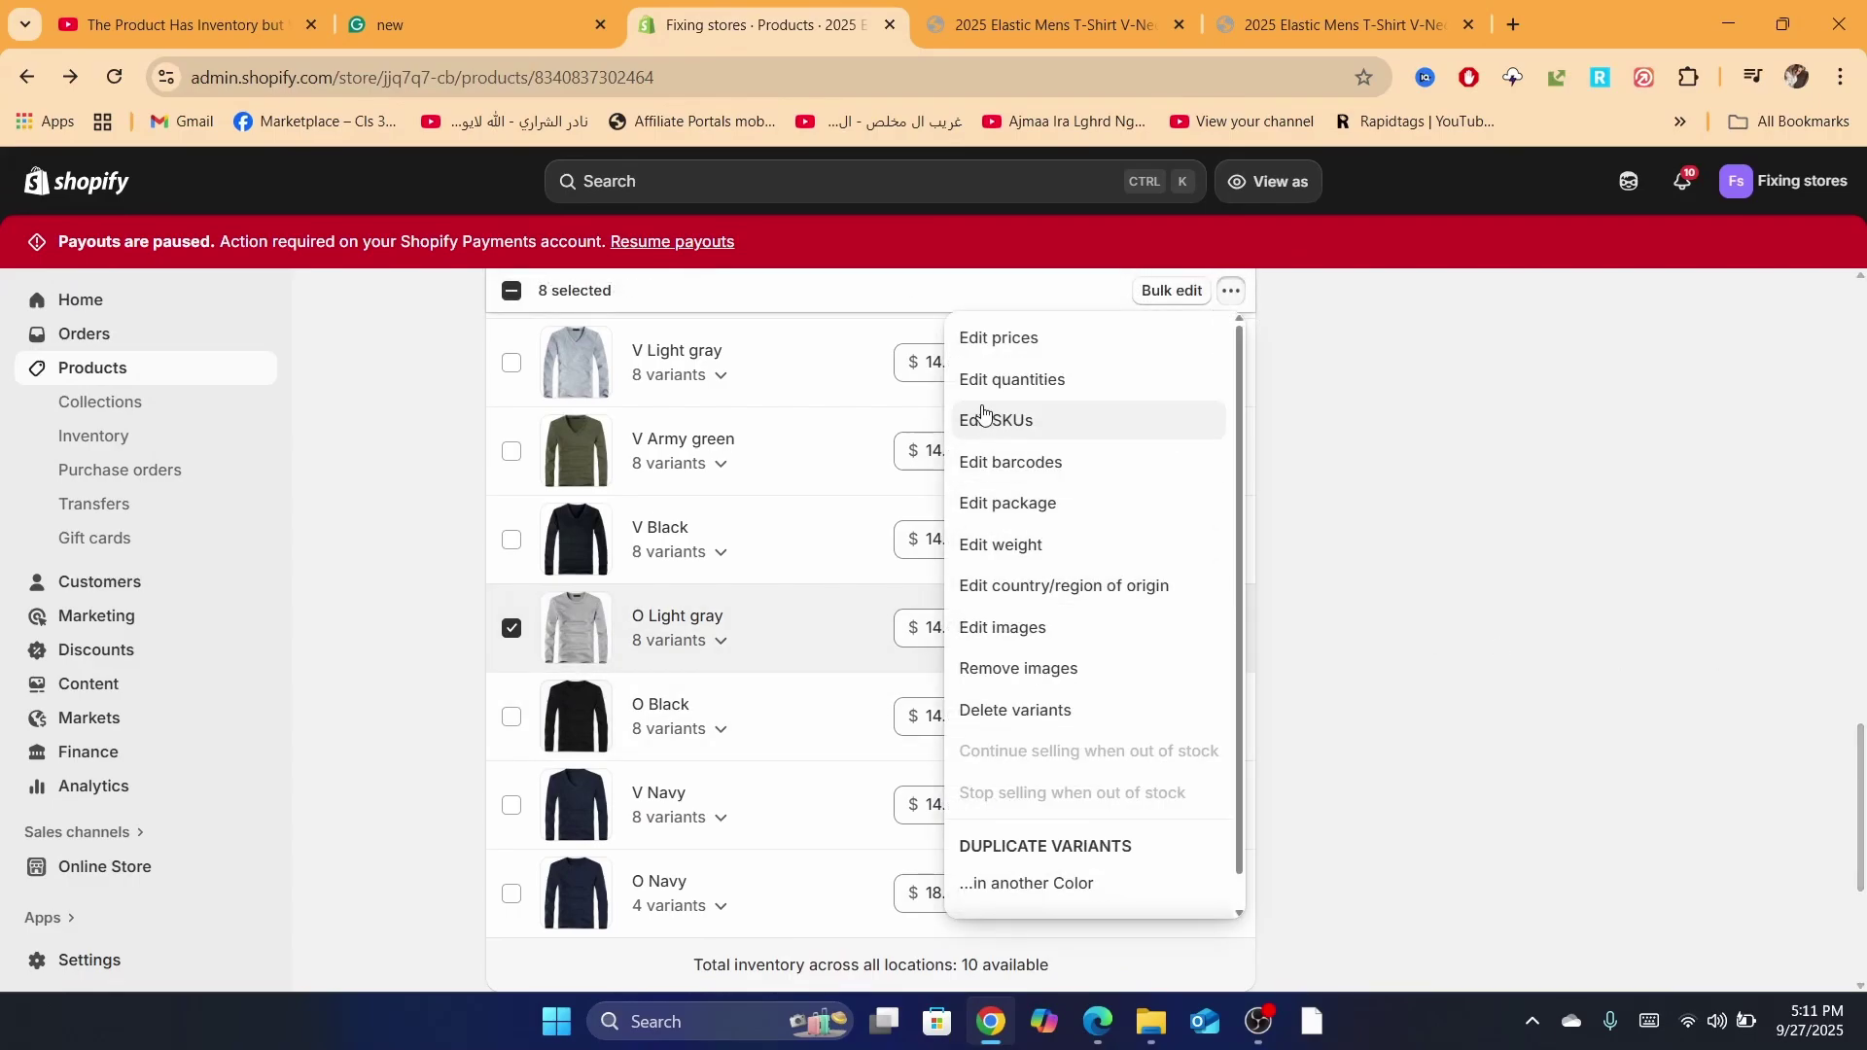
scroll(1237, 732, "down", 1)
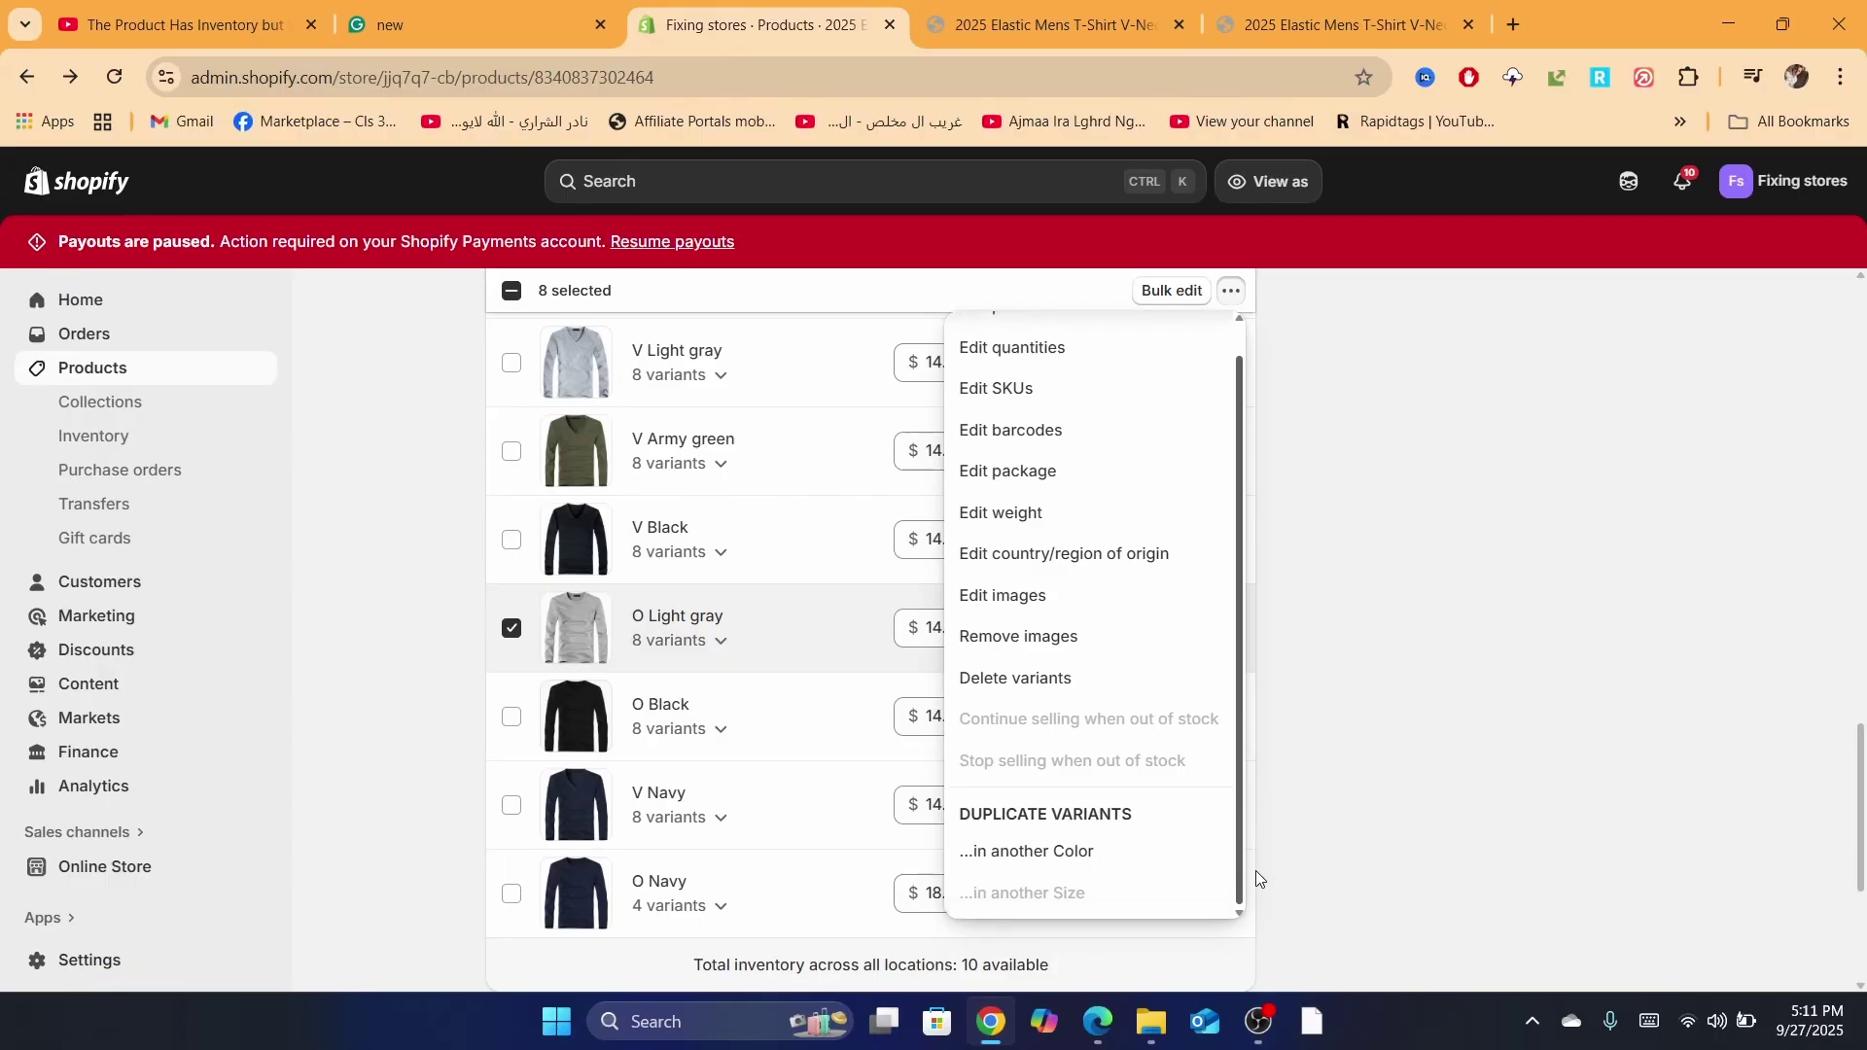
left_click(1371, 659)
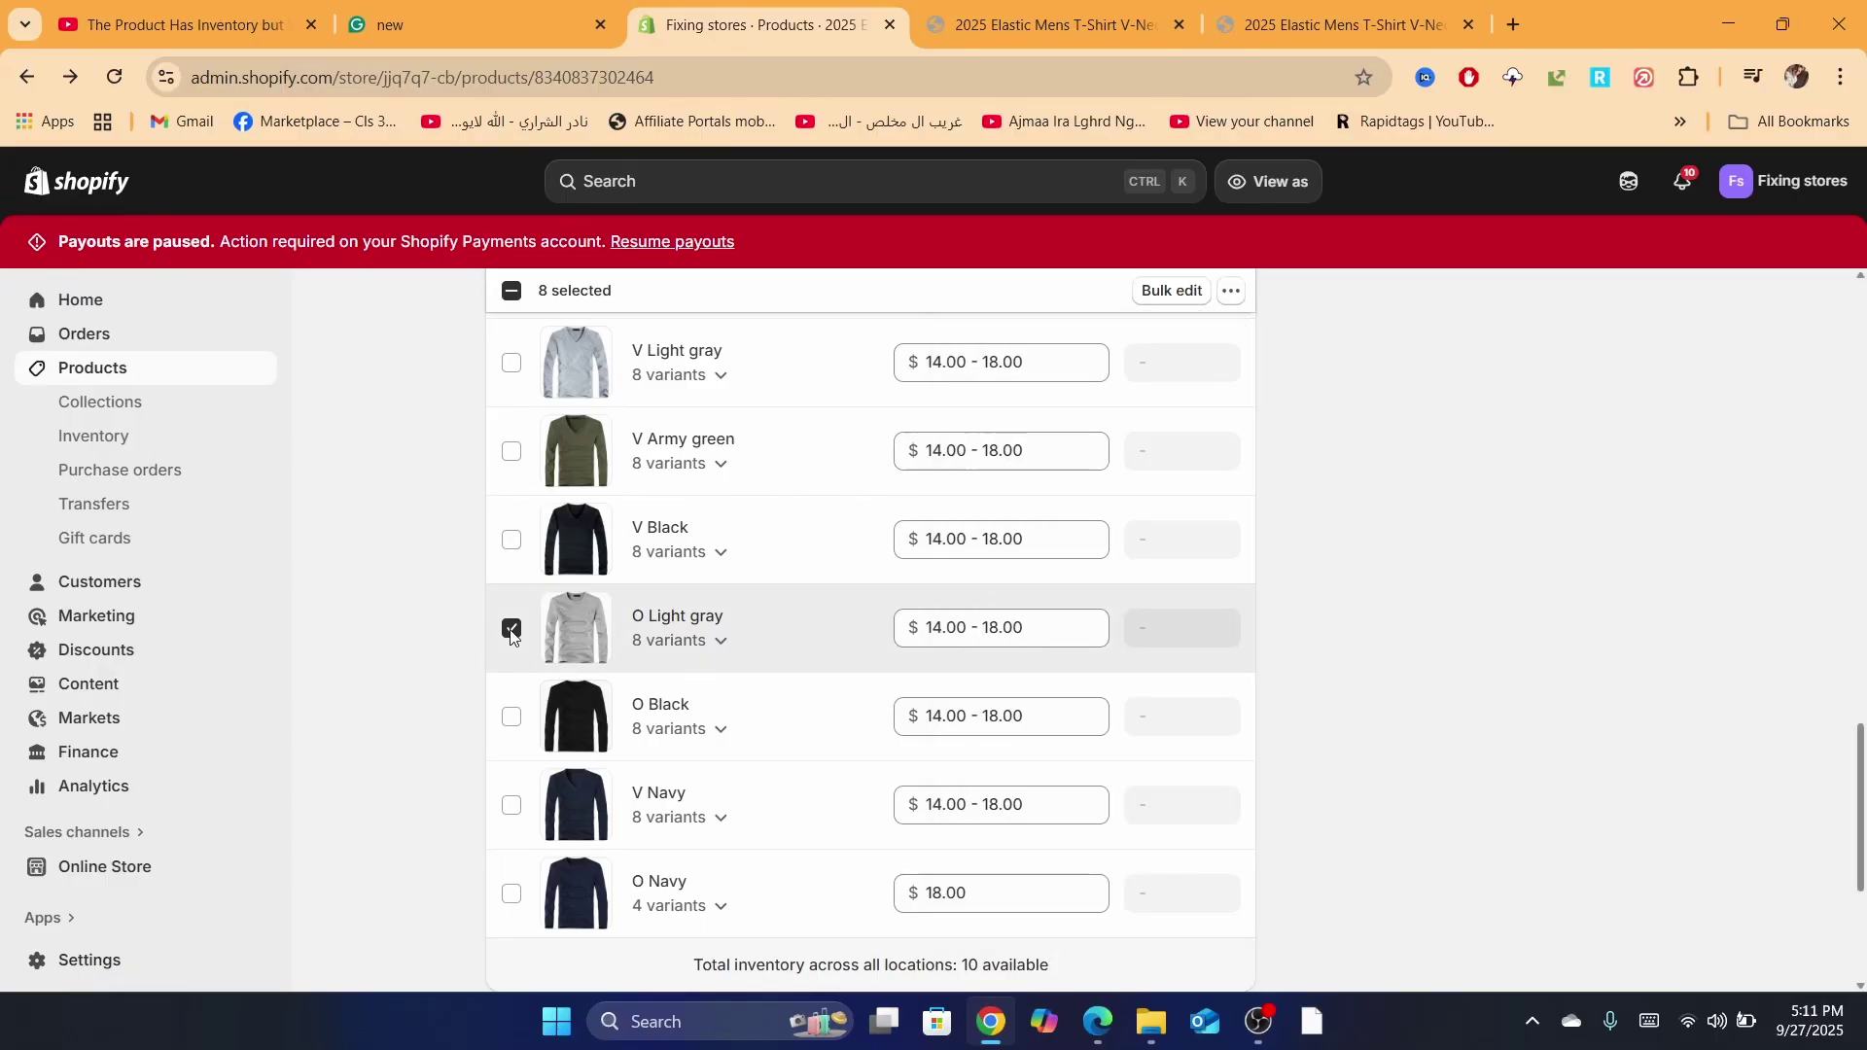
left_click(510, 630)
- Expand the O Light gray group and check the actions offered for its XXL variant alone
left_click(720, 637)
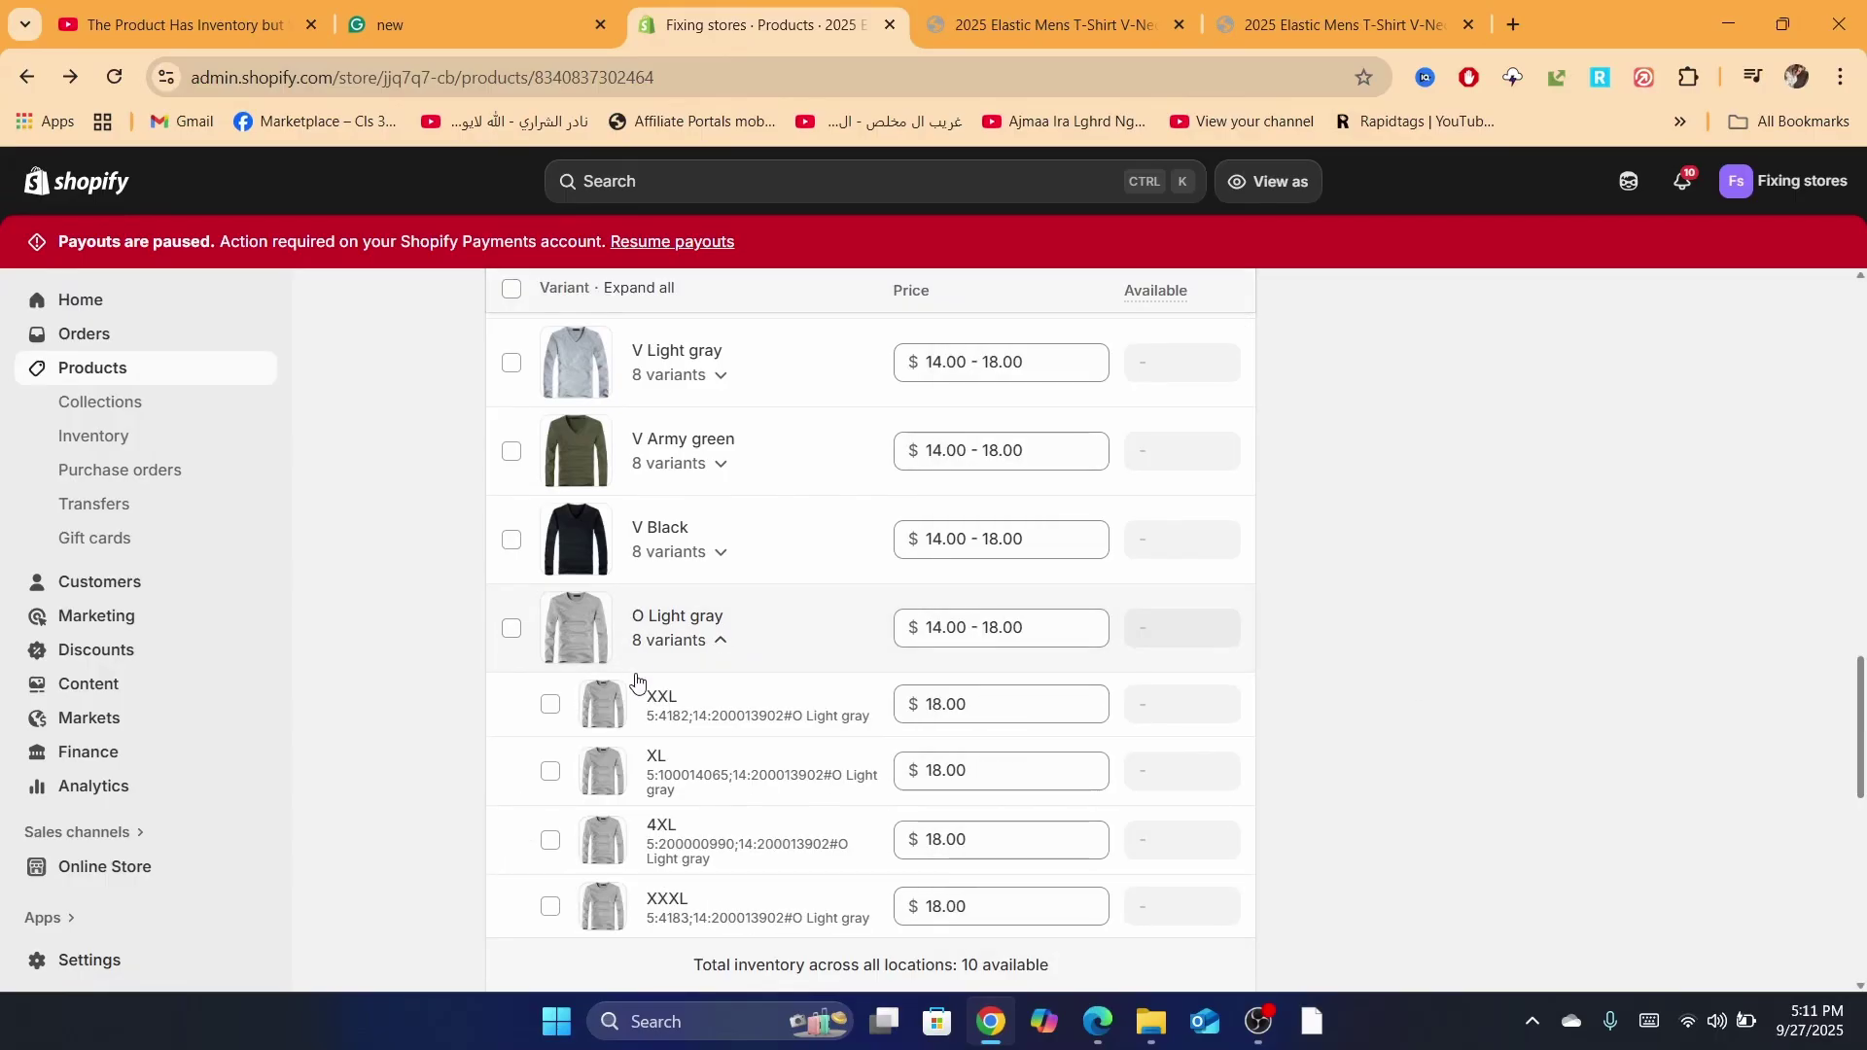
scroll(1862, 734, "down", 3)
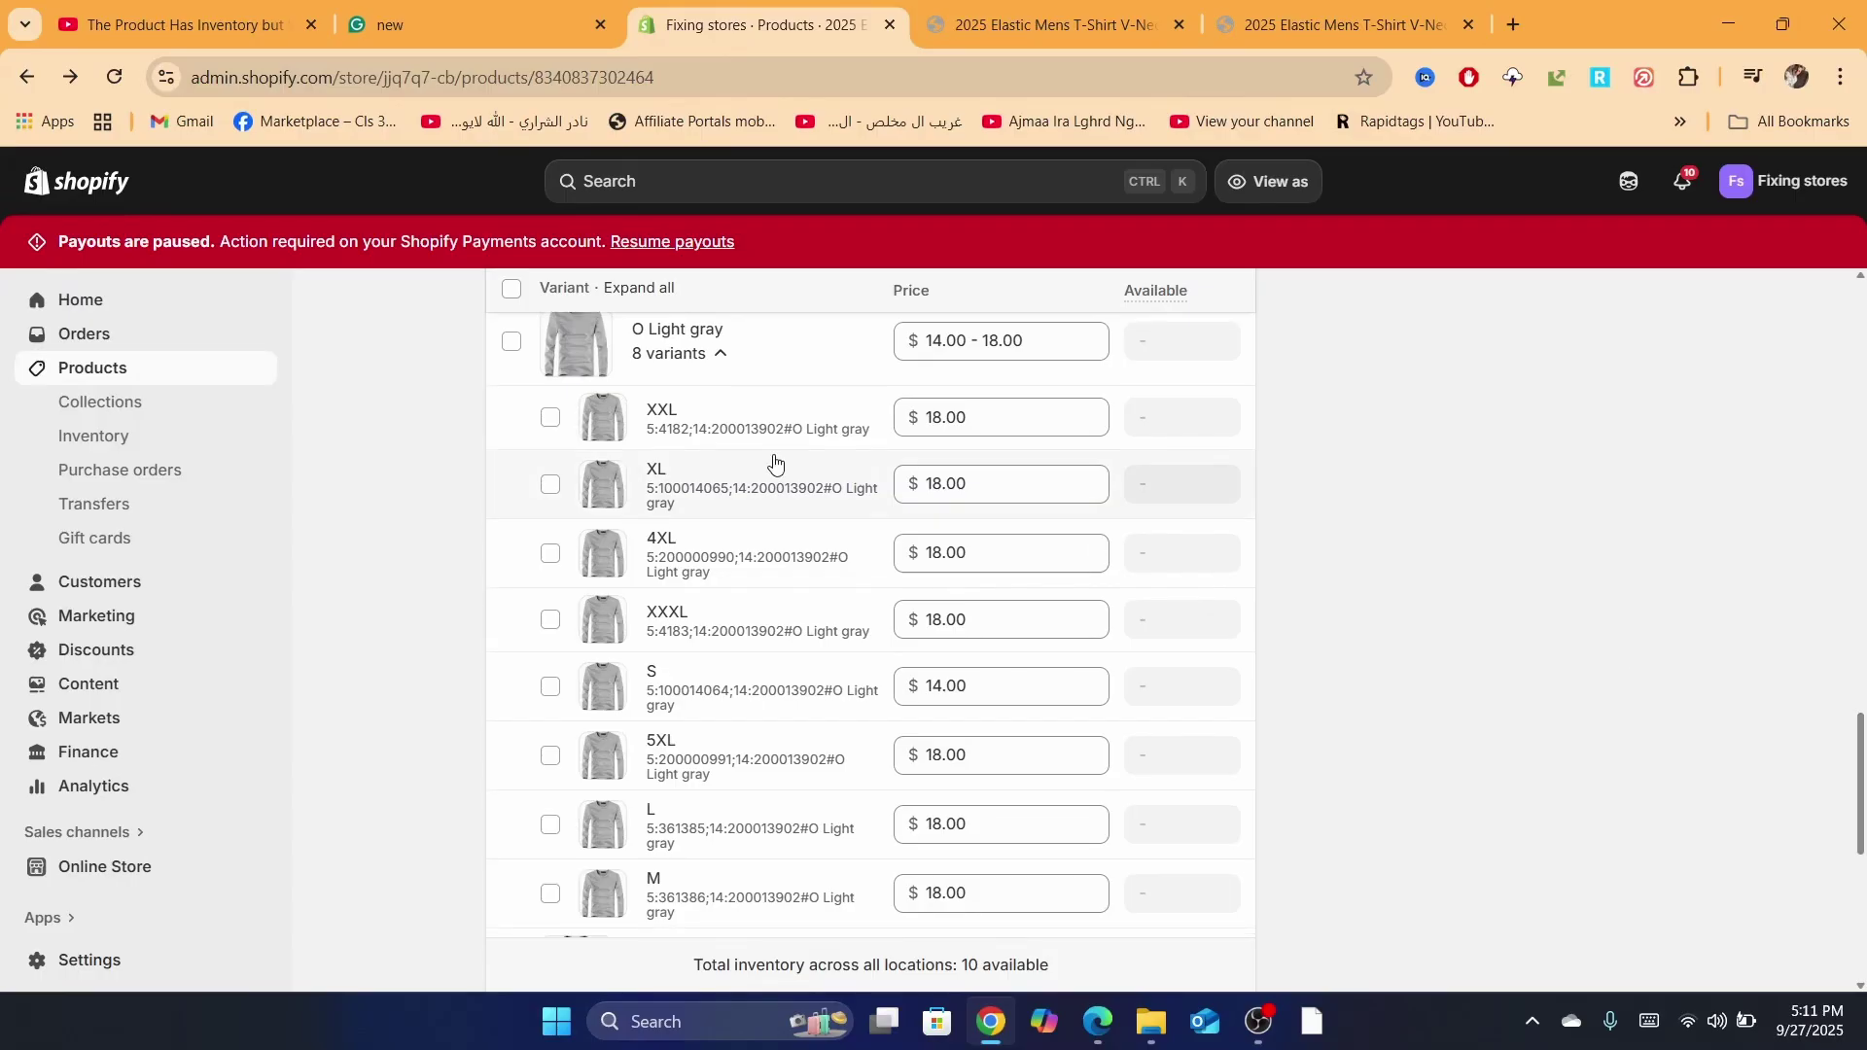
left_click(548, 418)
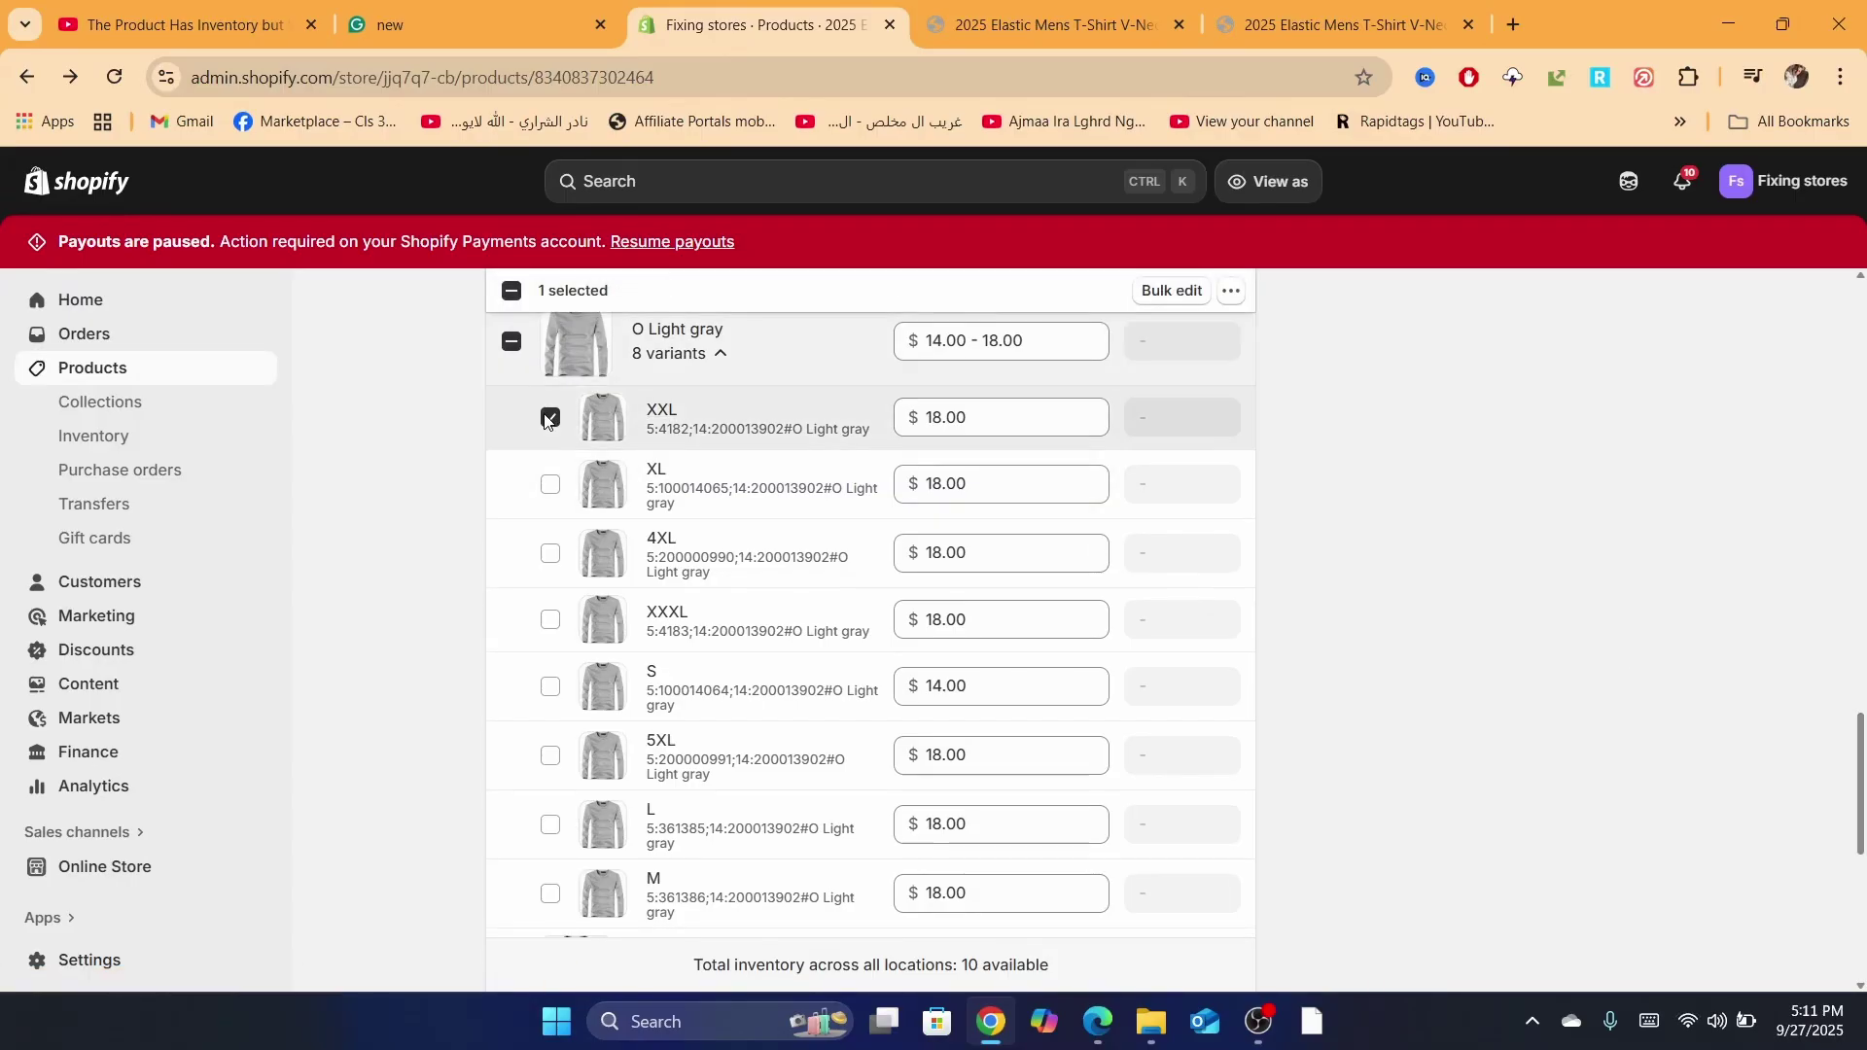
left_click(1232, 292)
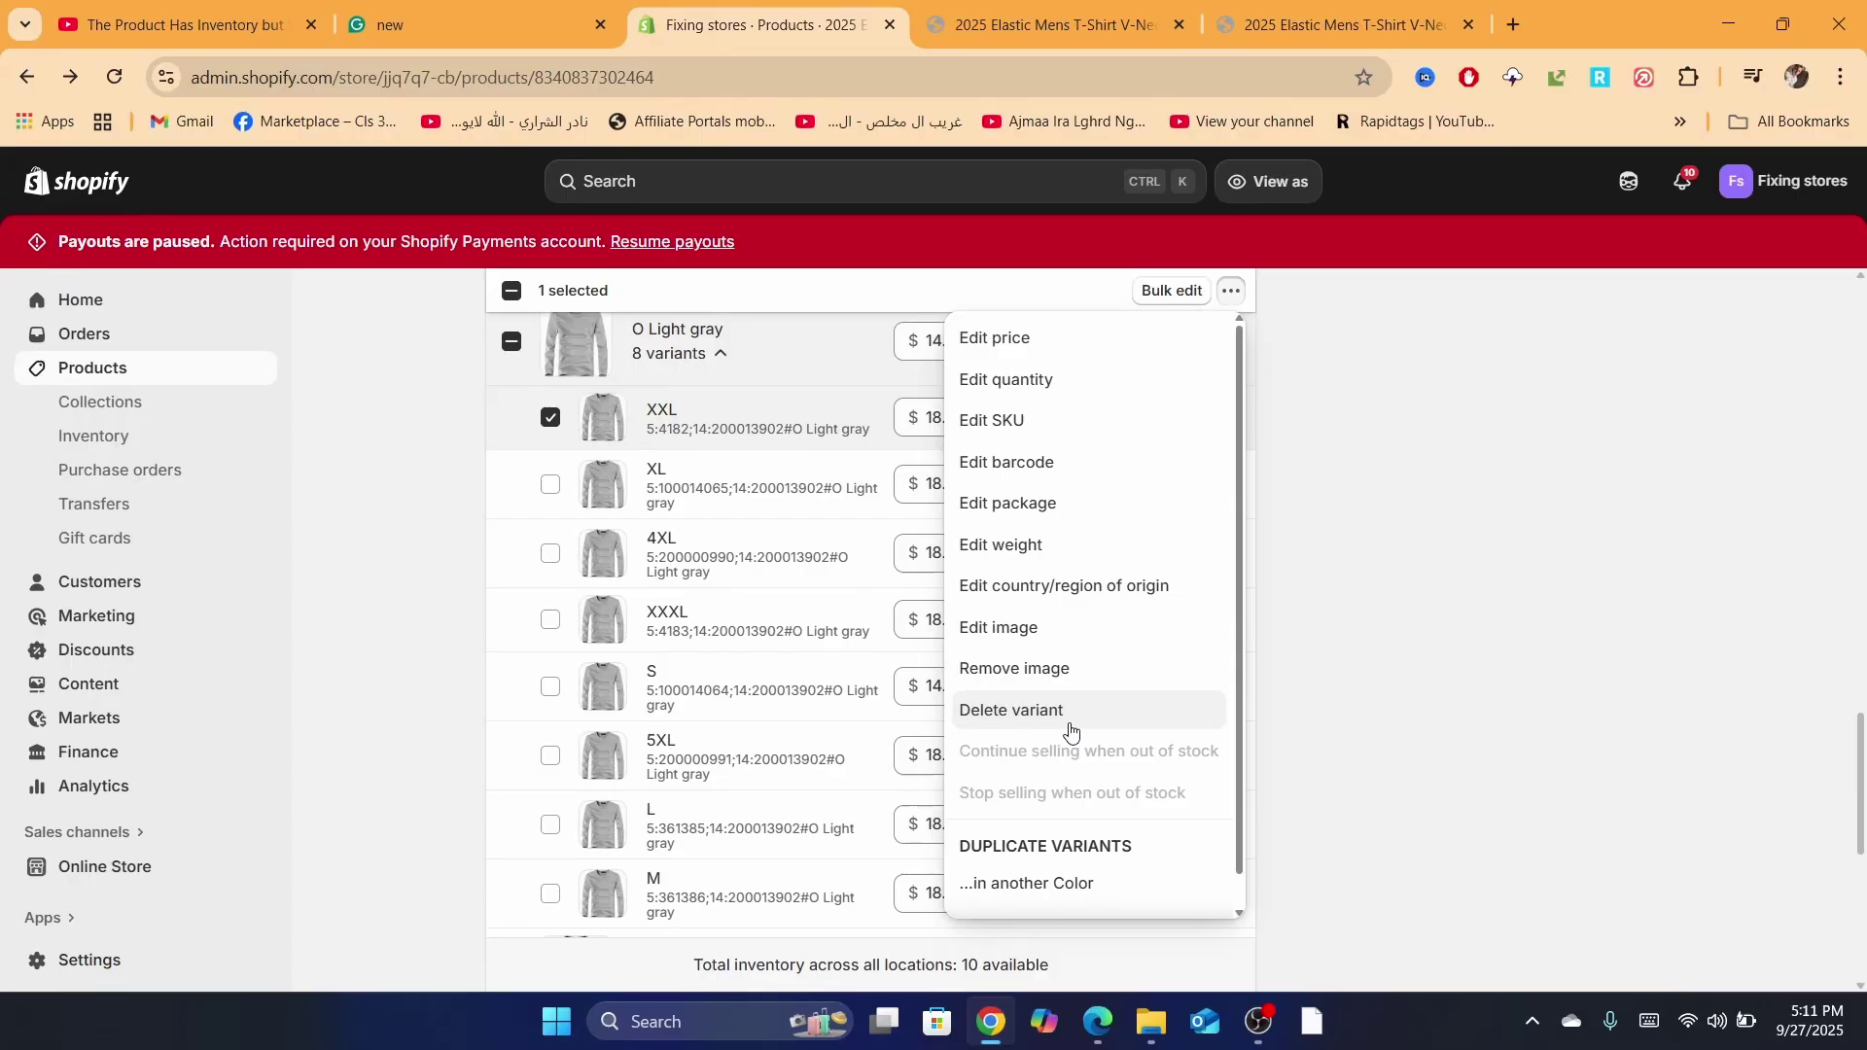
left_click_drag(1860, 757, 1838, 313)
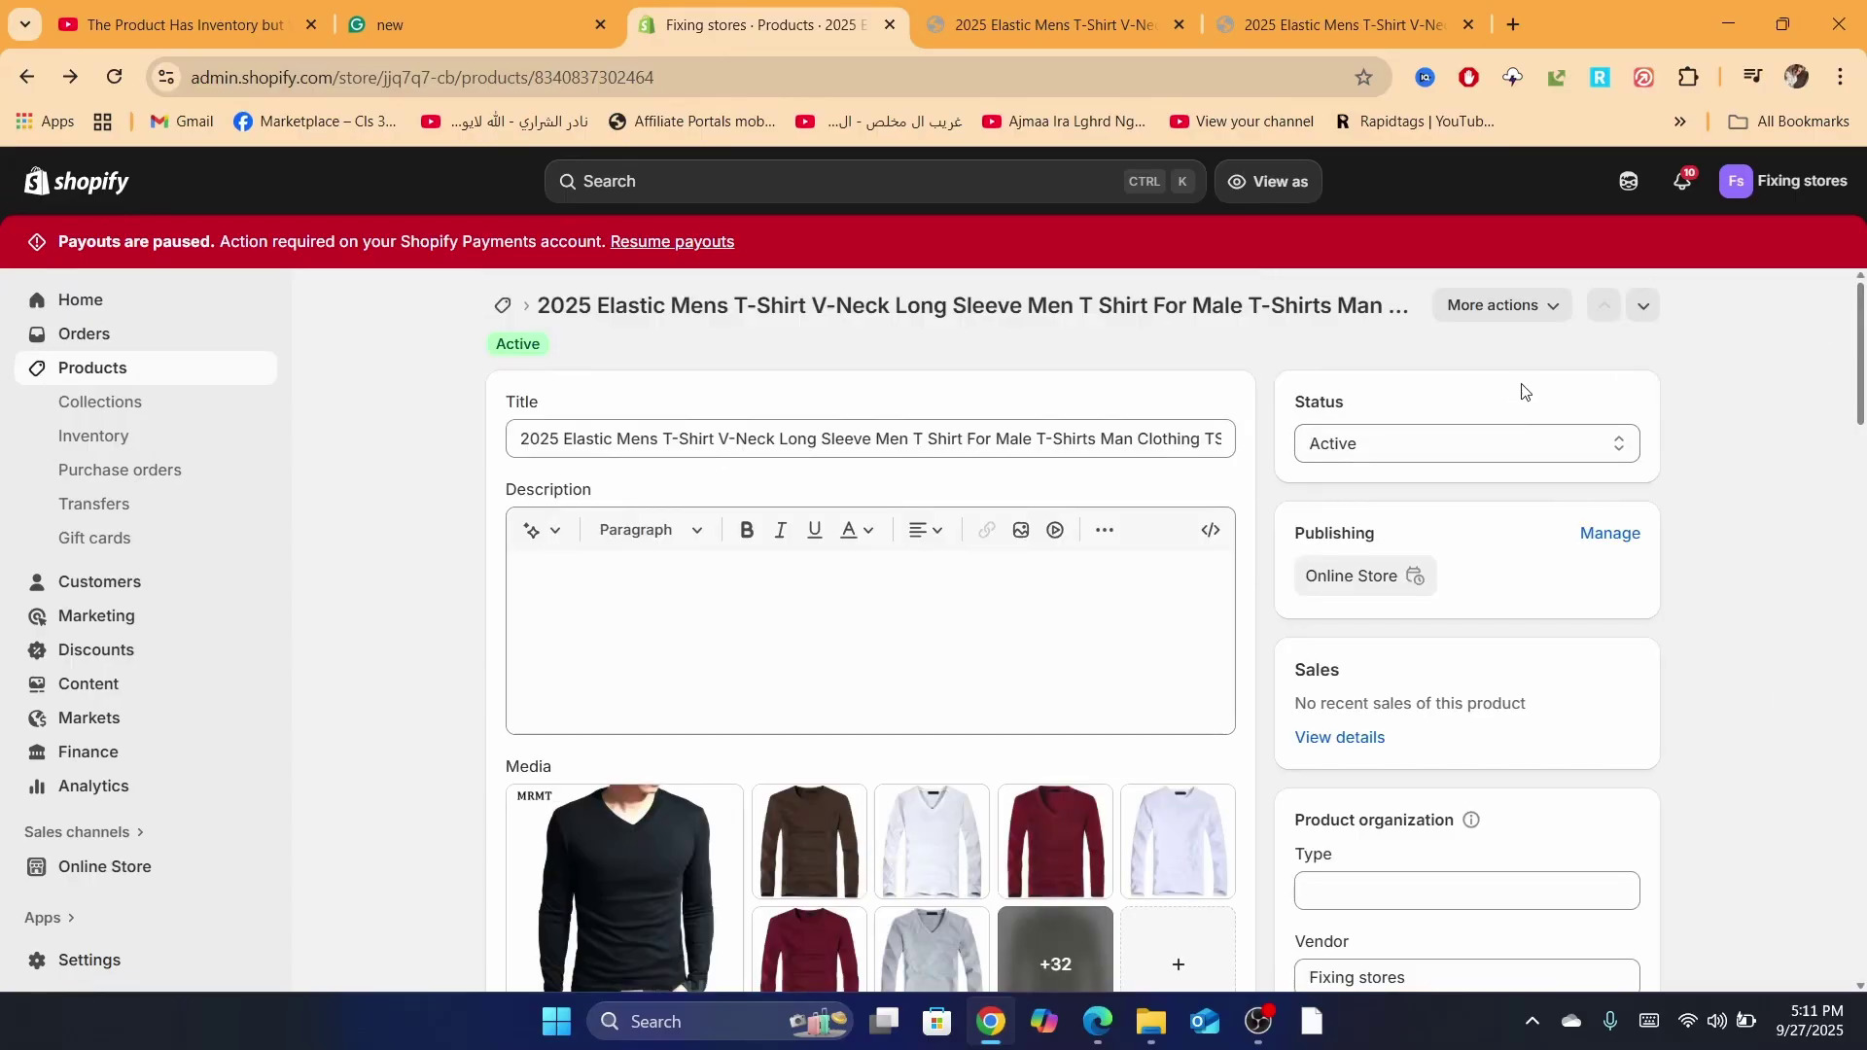
scroll(1235, 694, "down", 5)
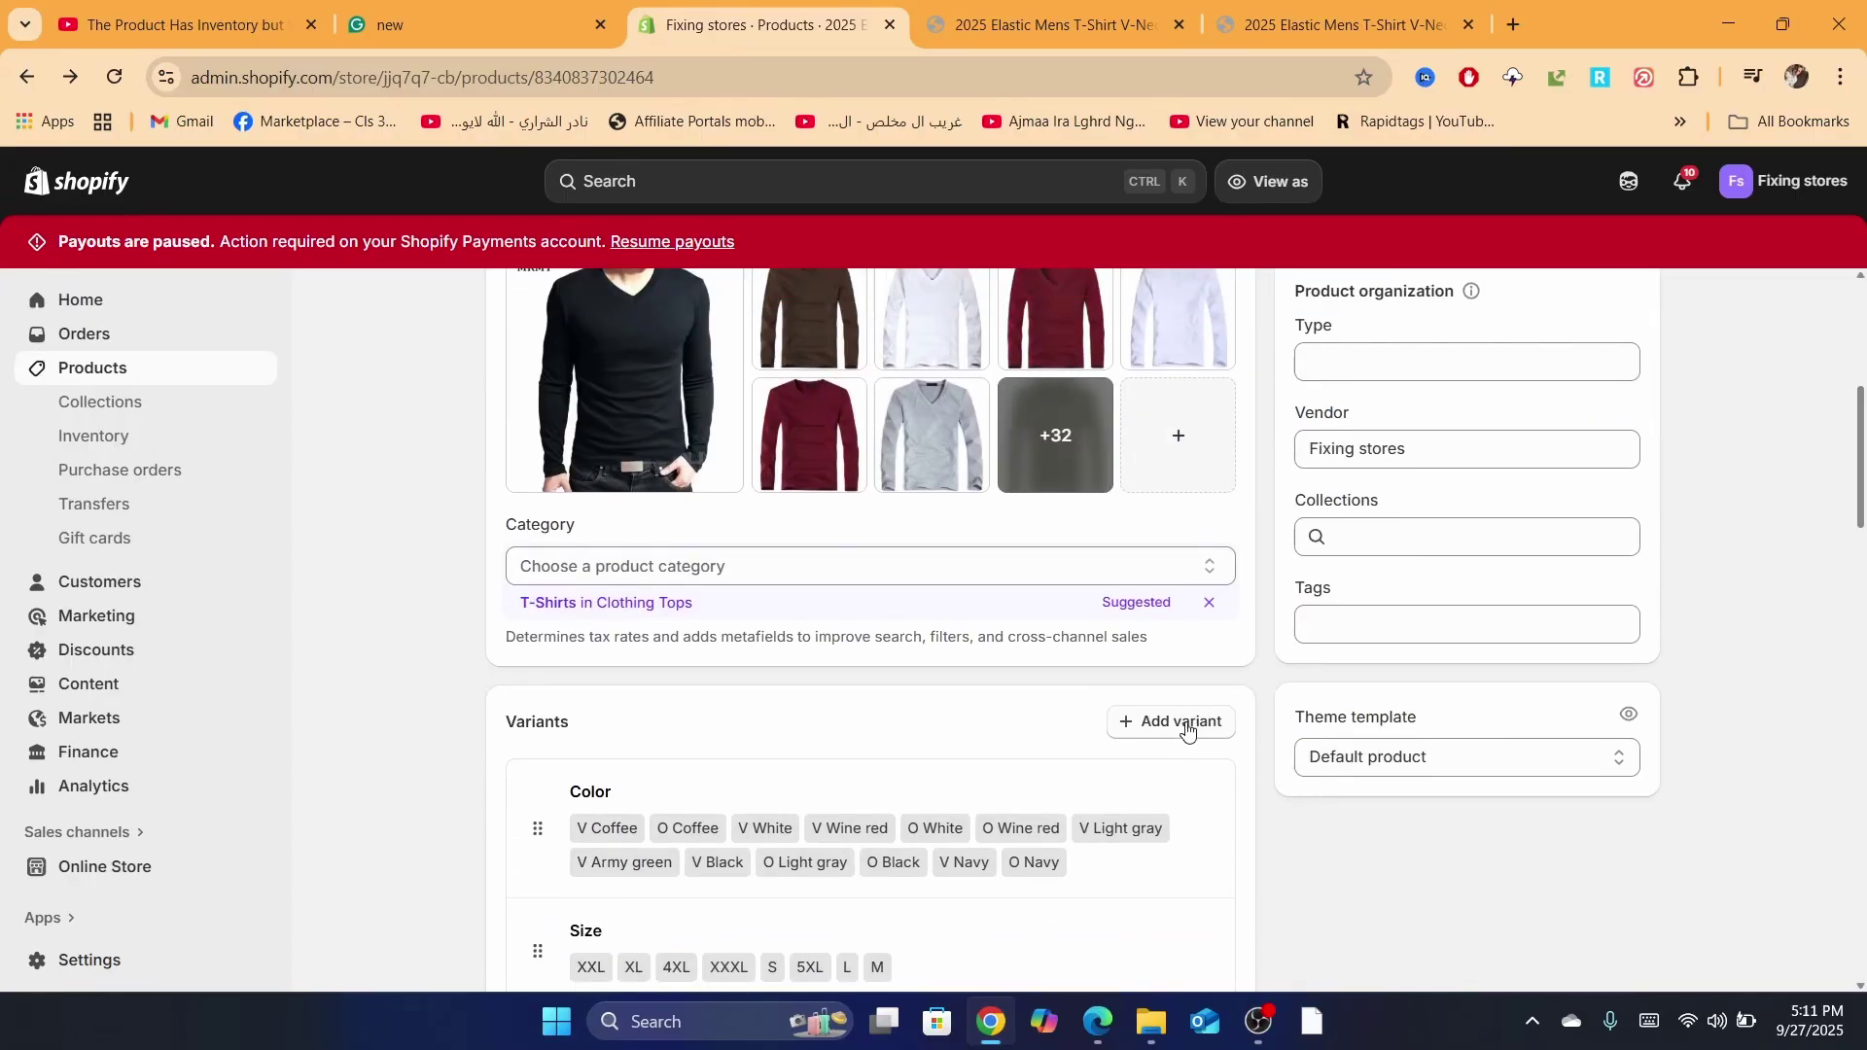
scroll(1186, 726, "up", 5)
scroll(1072, 777, "down", 5)
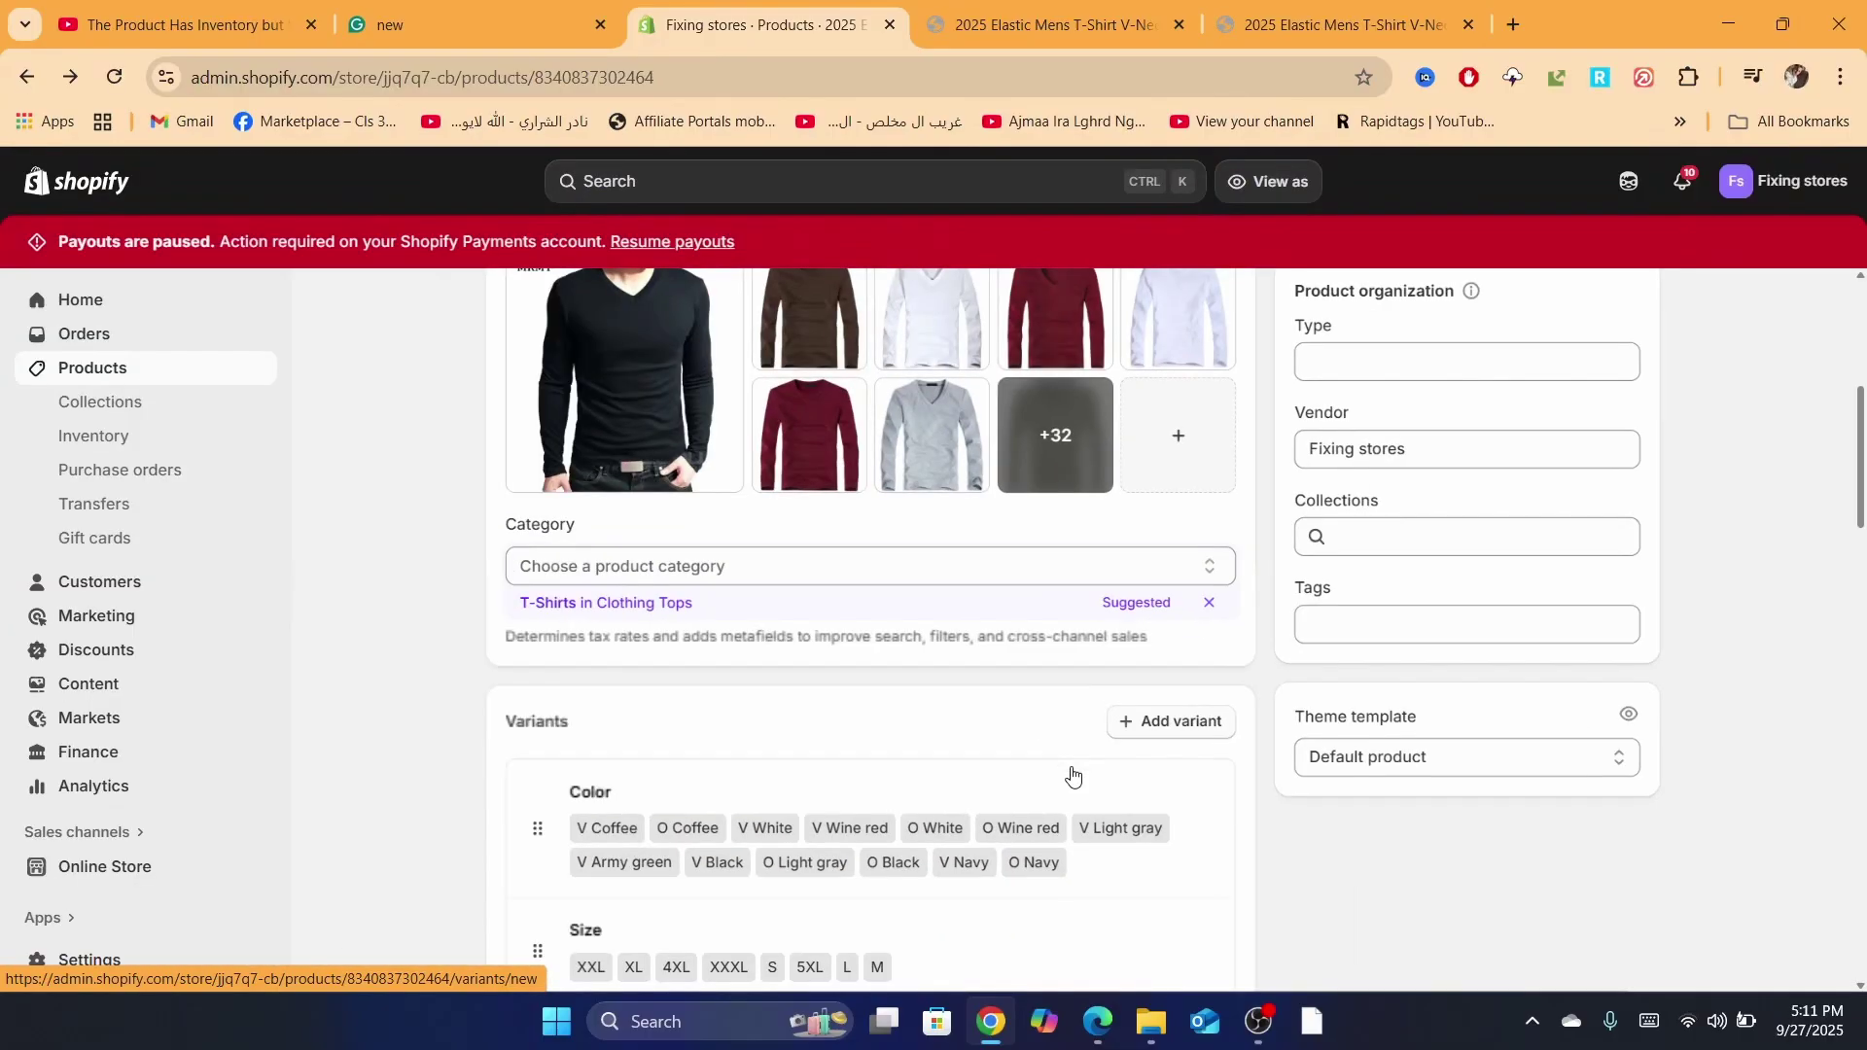
left_click_drag(1859, 397, 1841, 285)
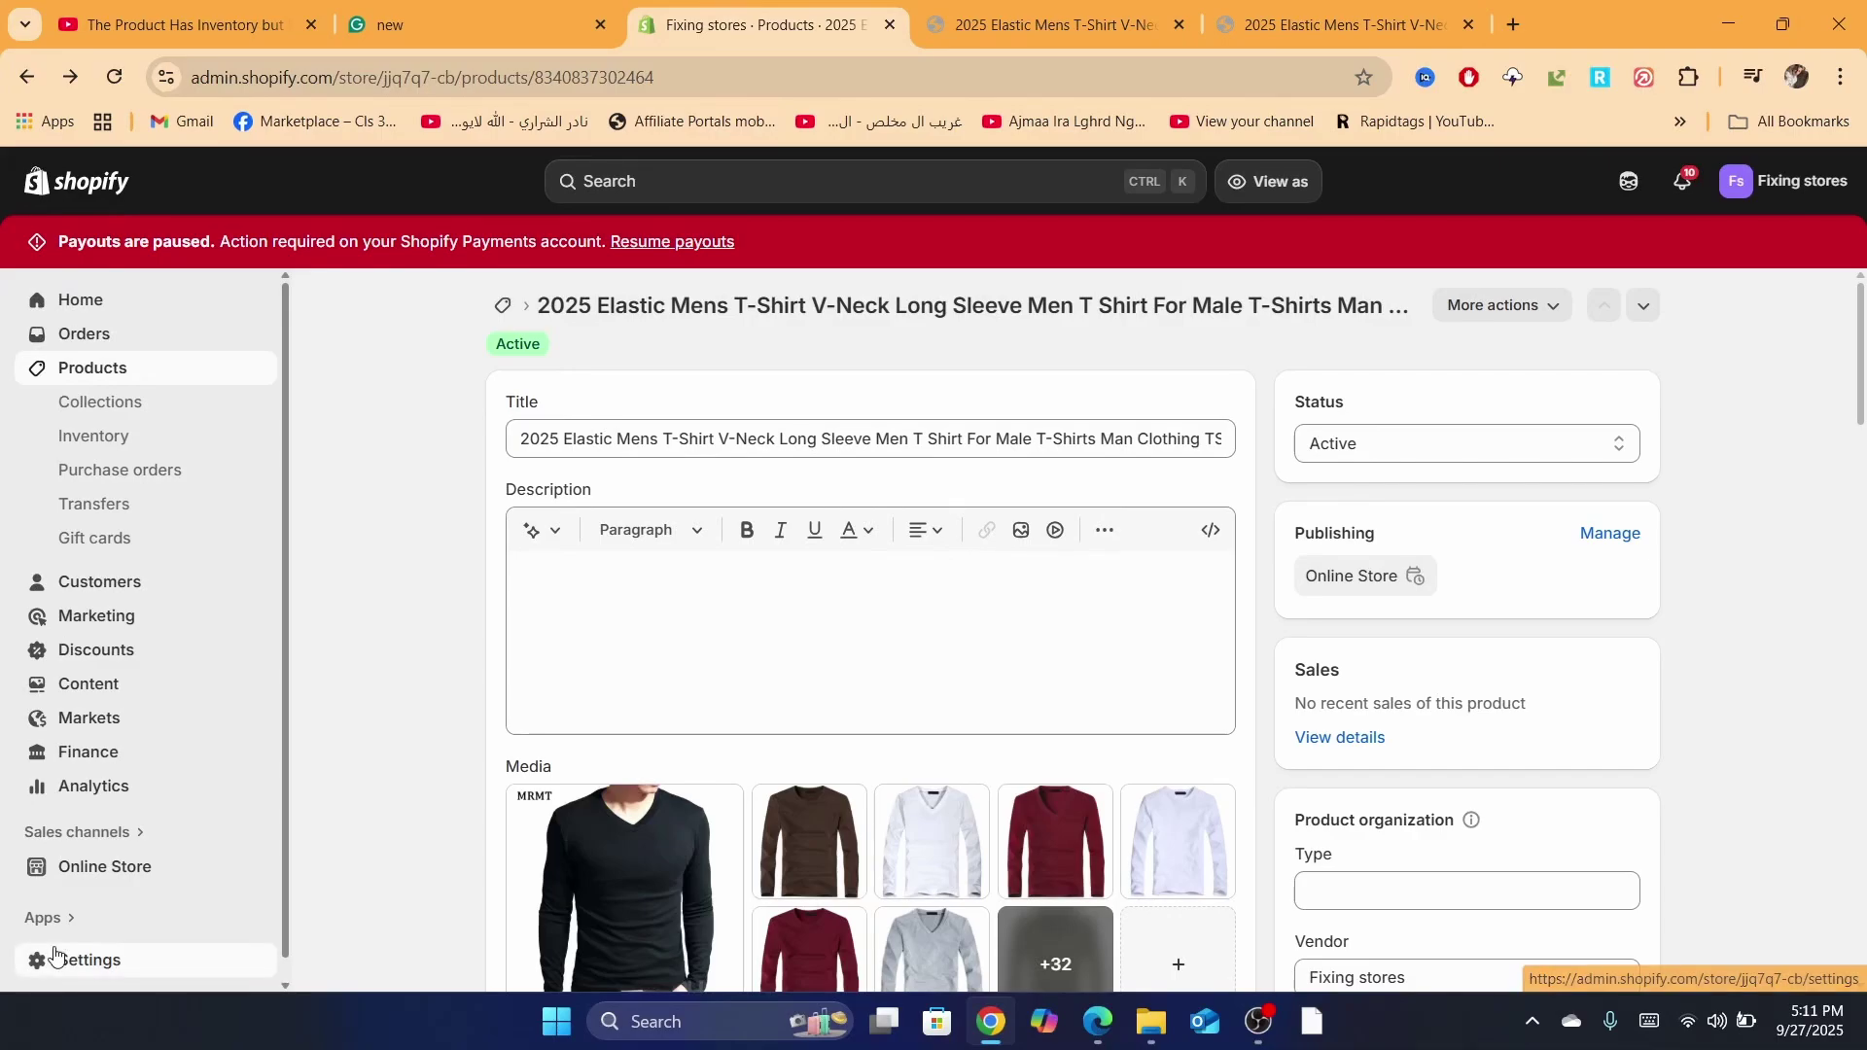
- Open the store's default location in the location settings and check its shipping, local delivery and pickup fulfillment options
left_click(121, 957)
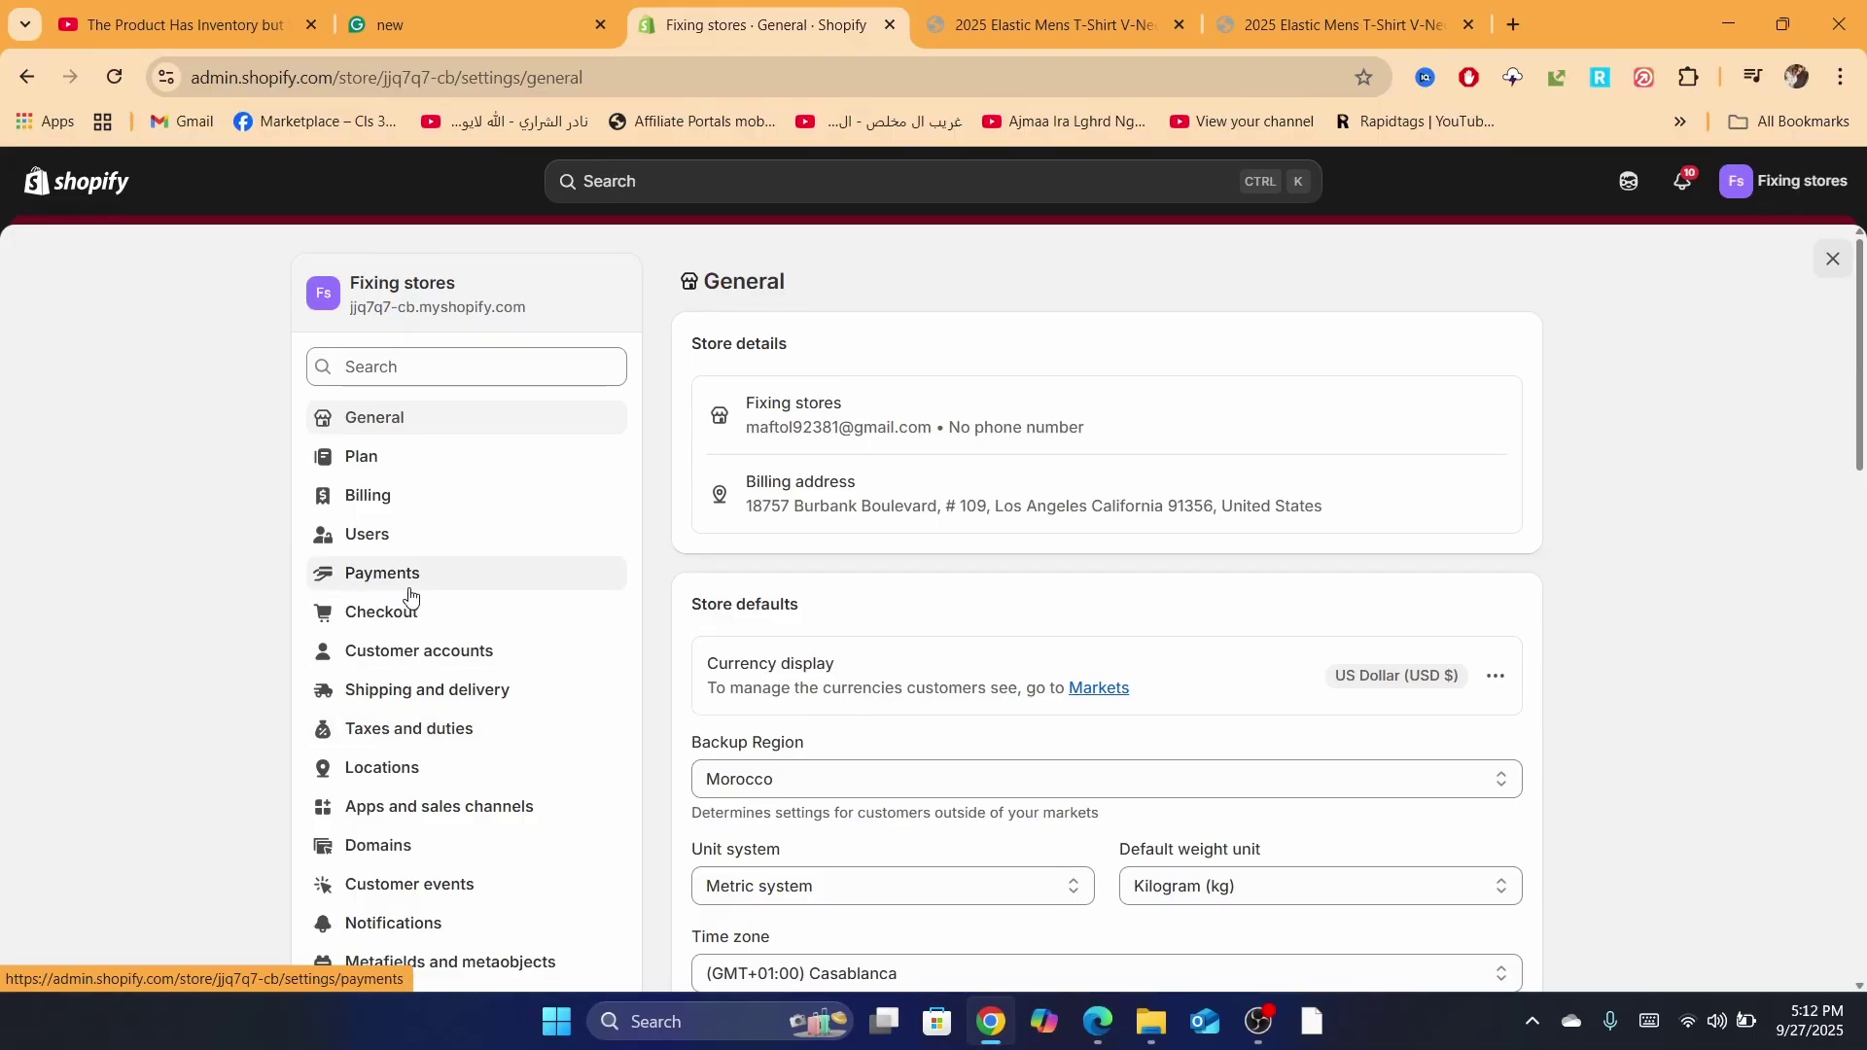
left_click(400, 776)
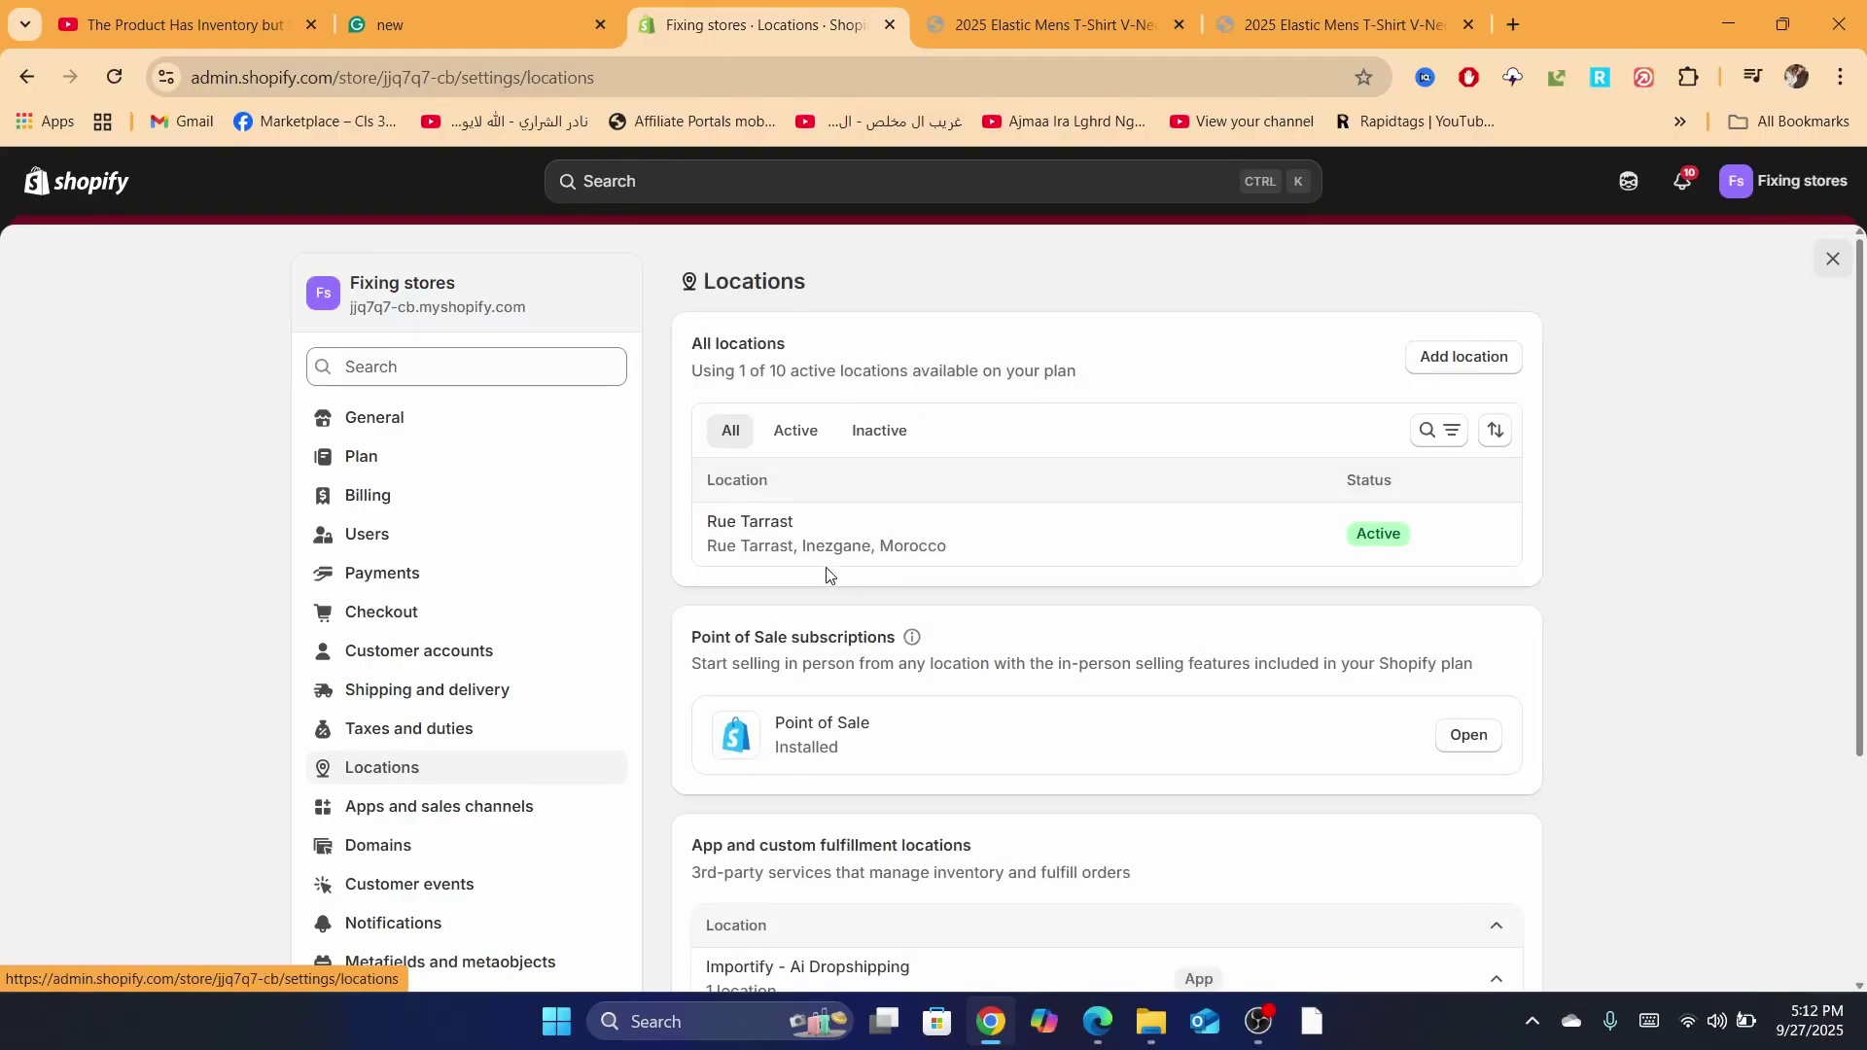
left_click(779, 521)
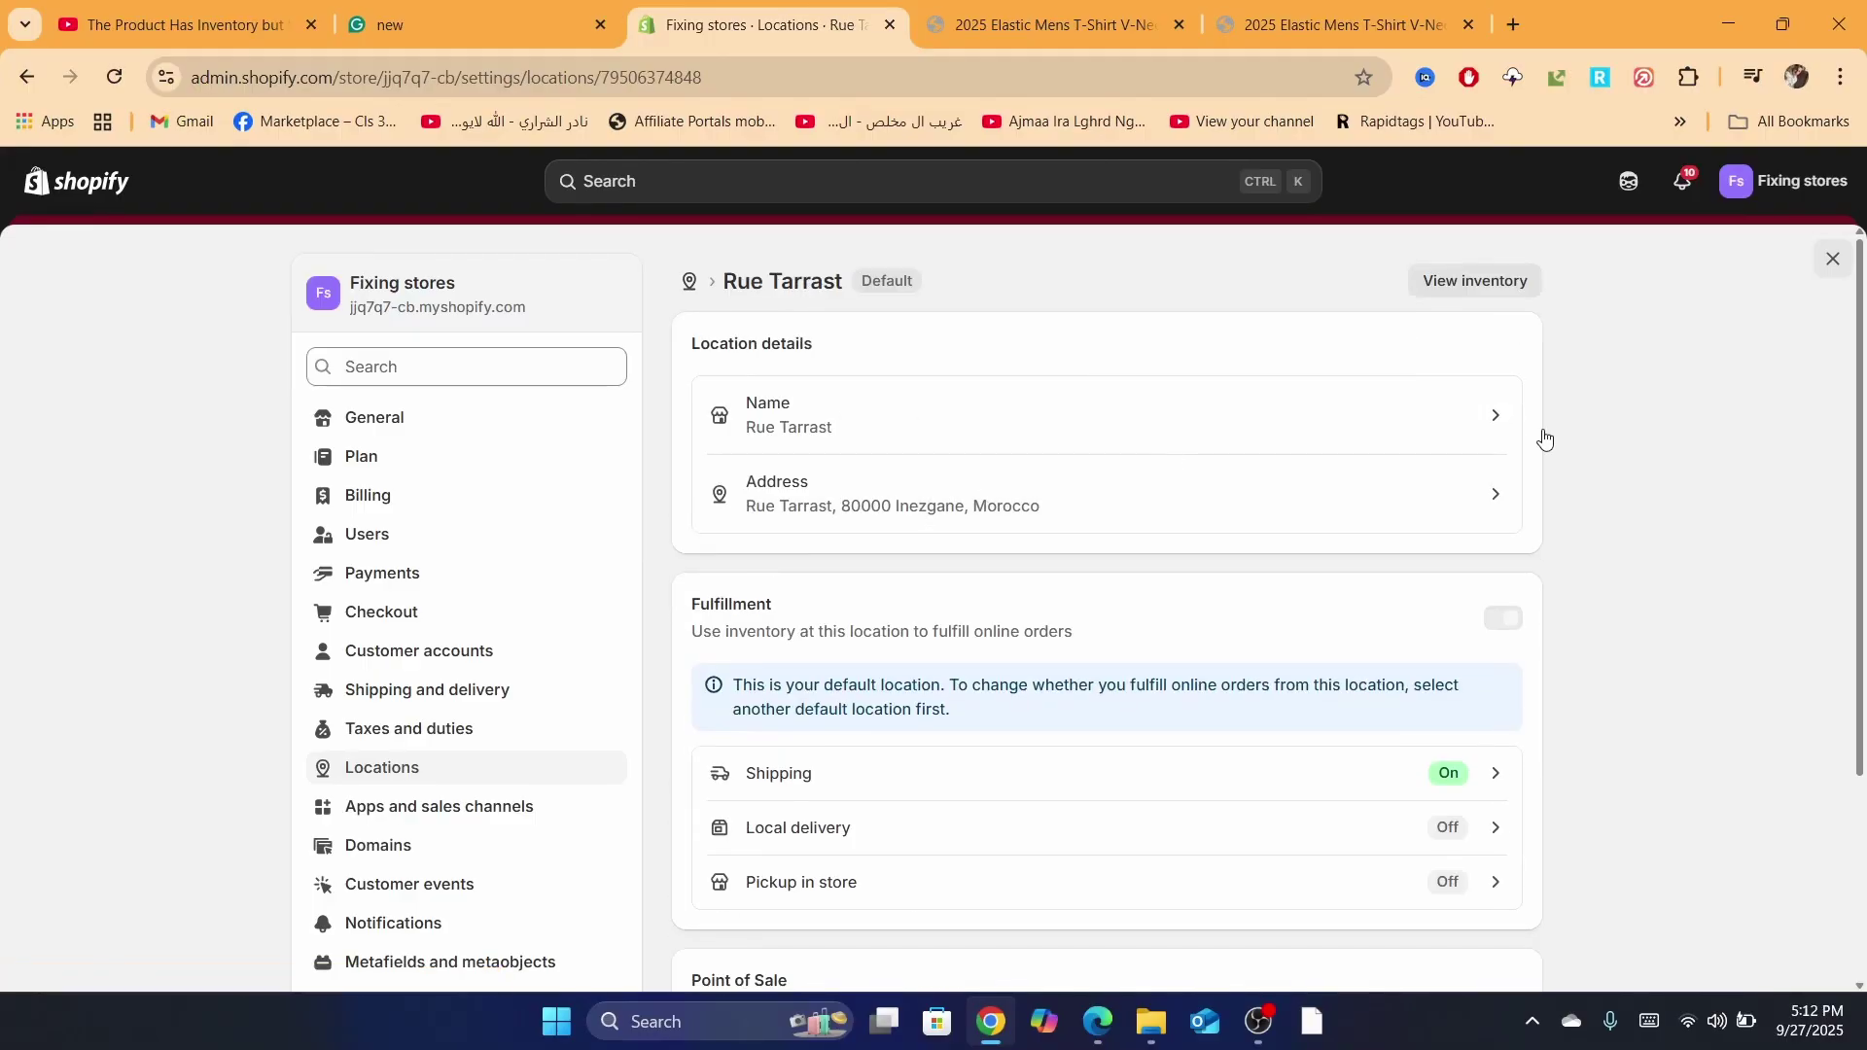
left_click_drag(1858, 395, 1851, 465)
scroll(1860, 484, "up", 1)
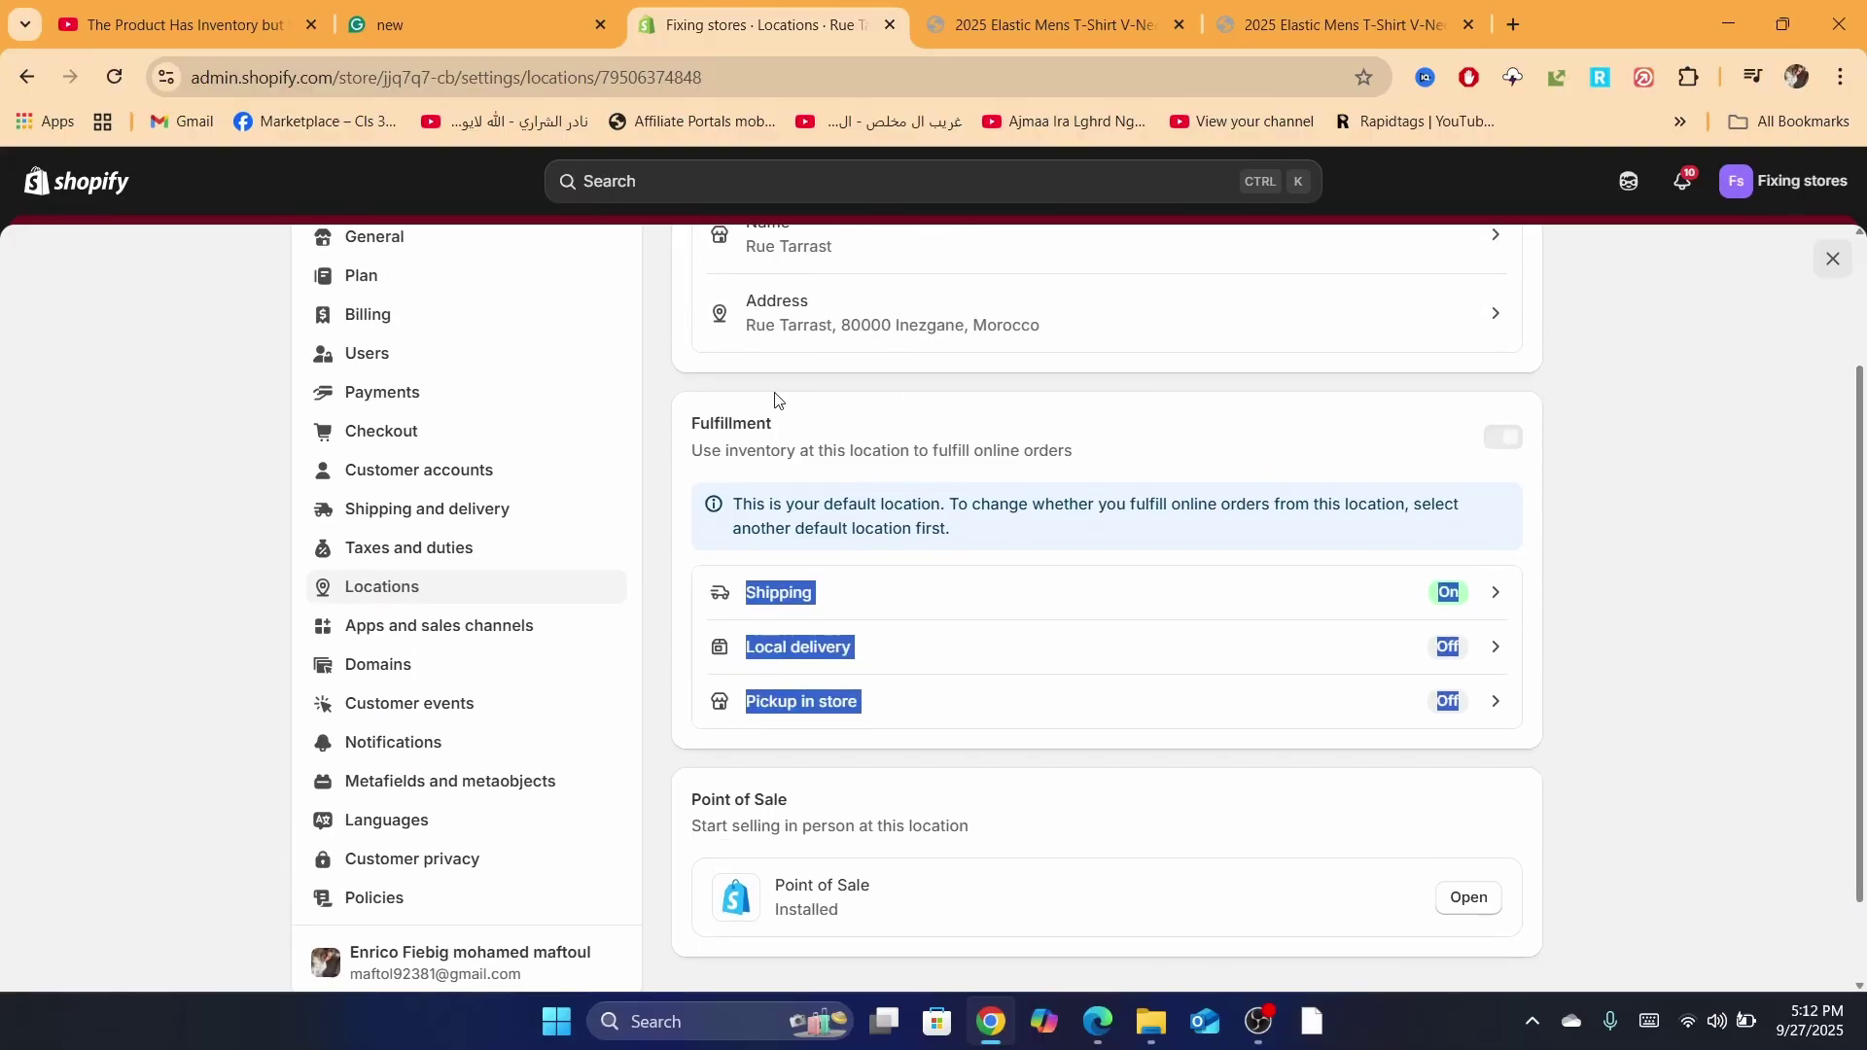
- Check the default location's option for using its inventory to fulfill online orders, along with its location details
triple_click(731, 456)
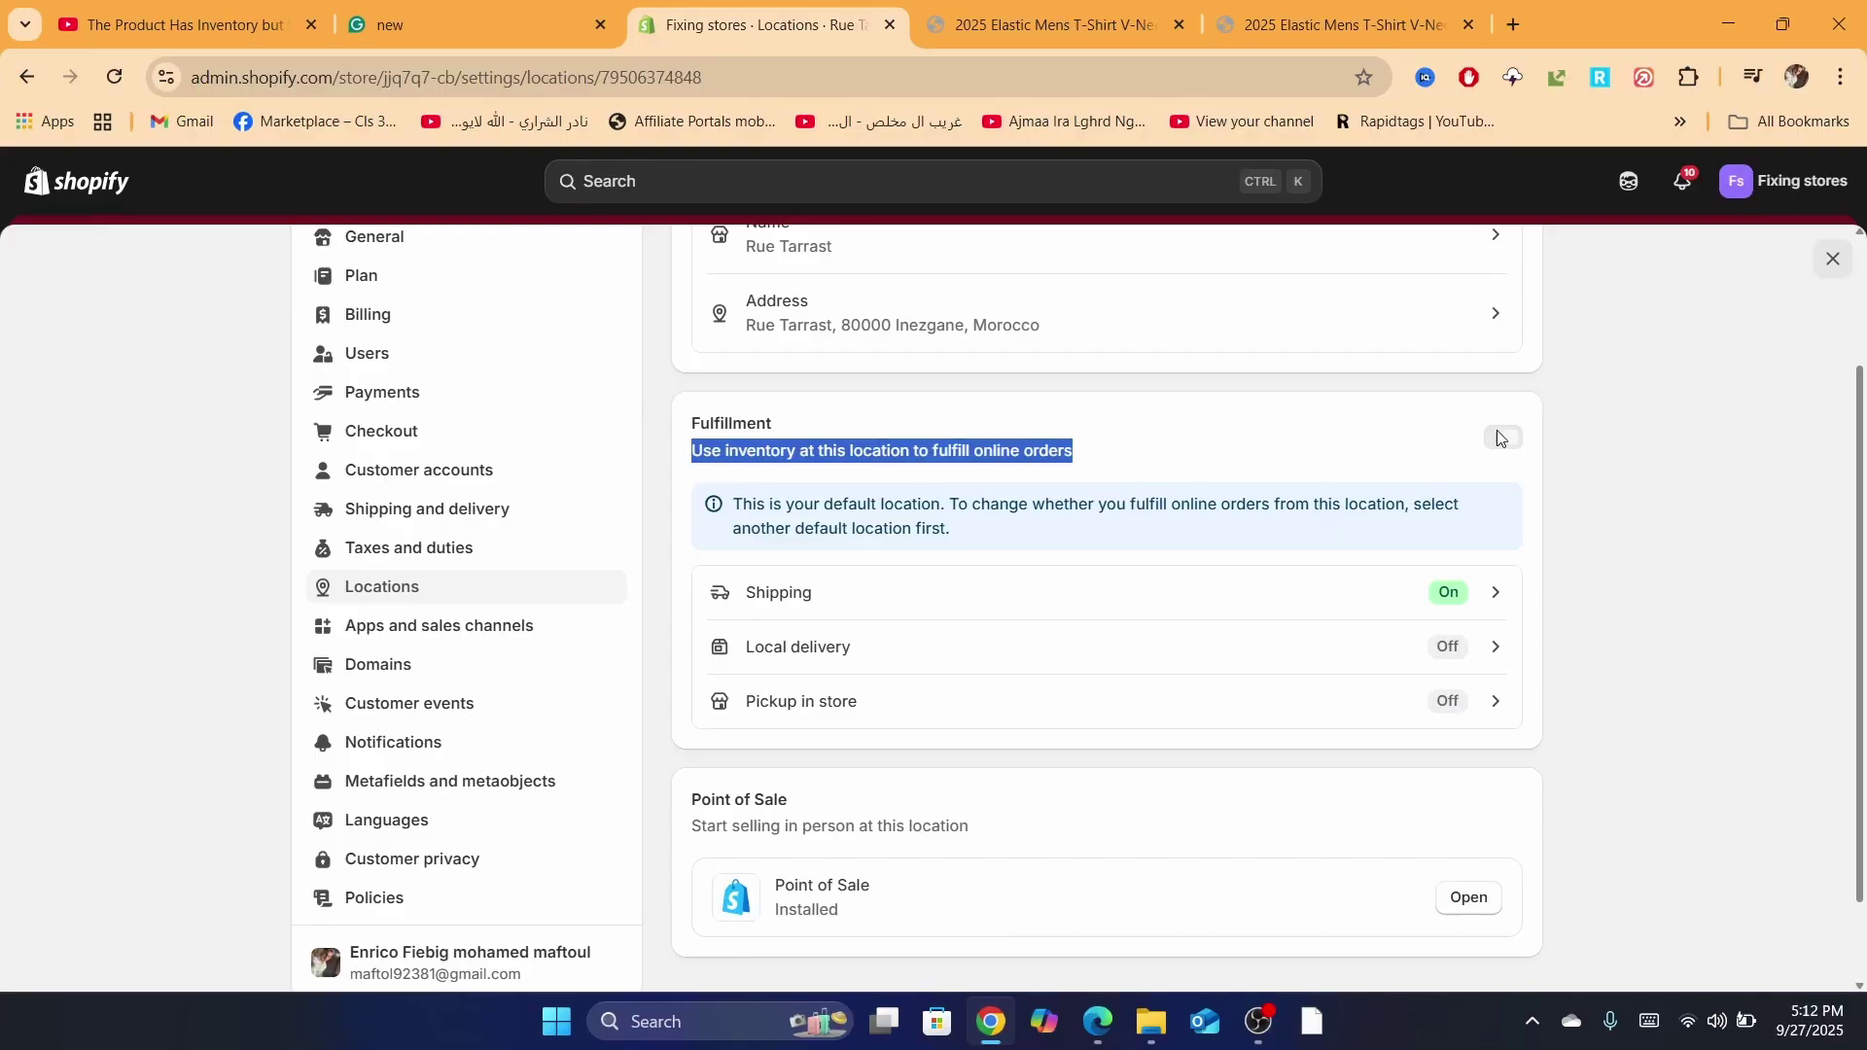
scroll(1584, 705, "up", 2)
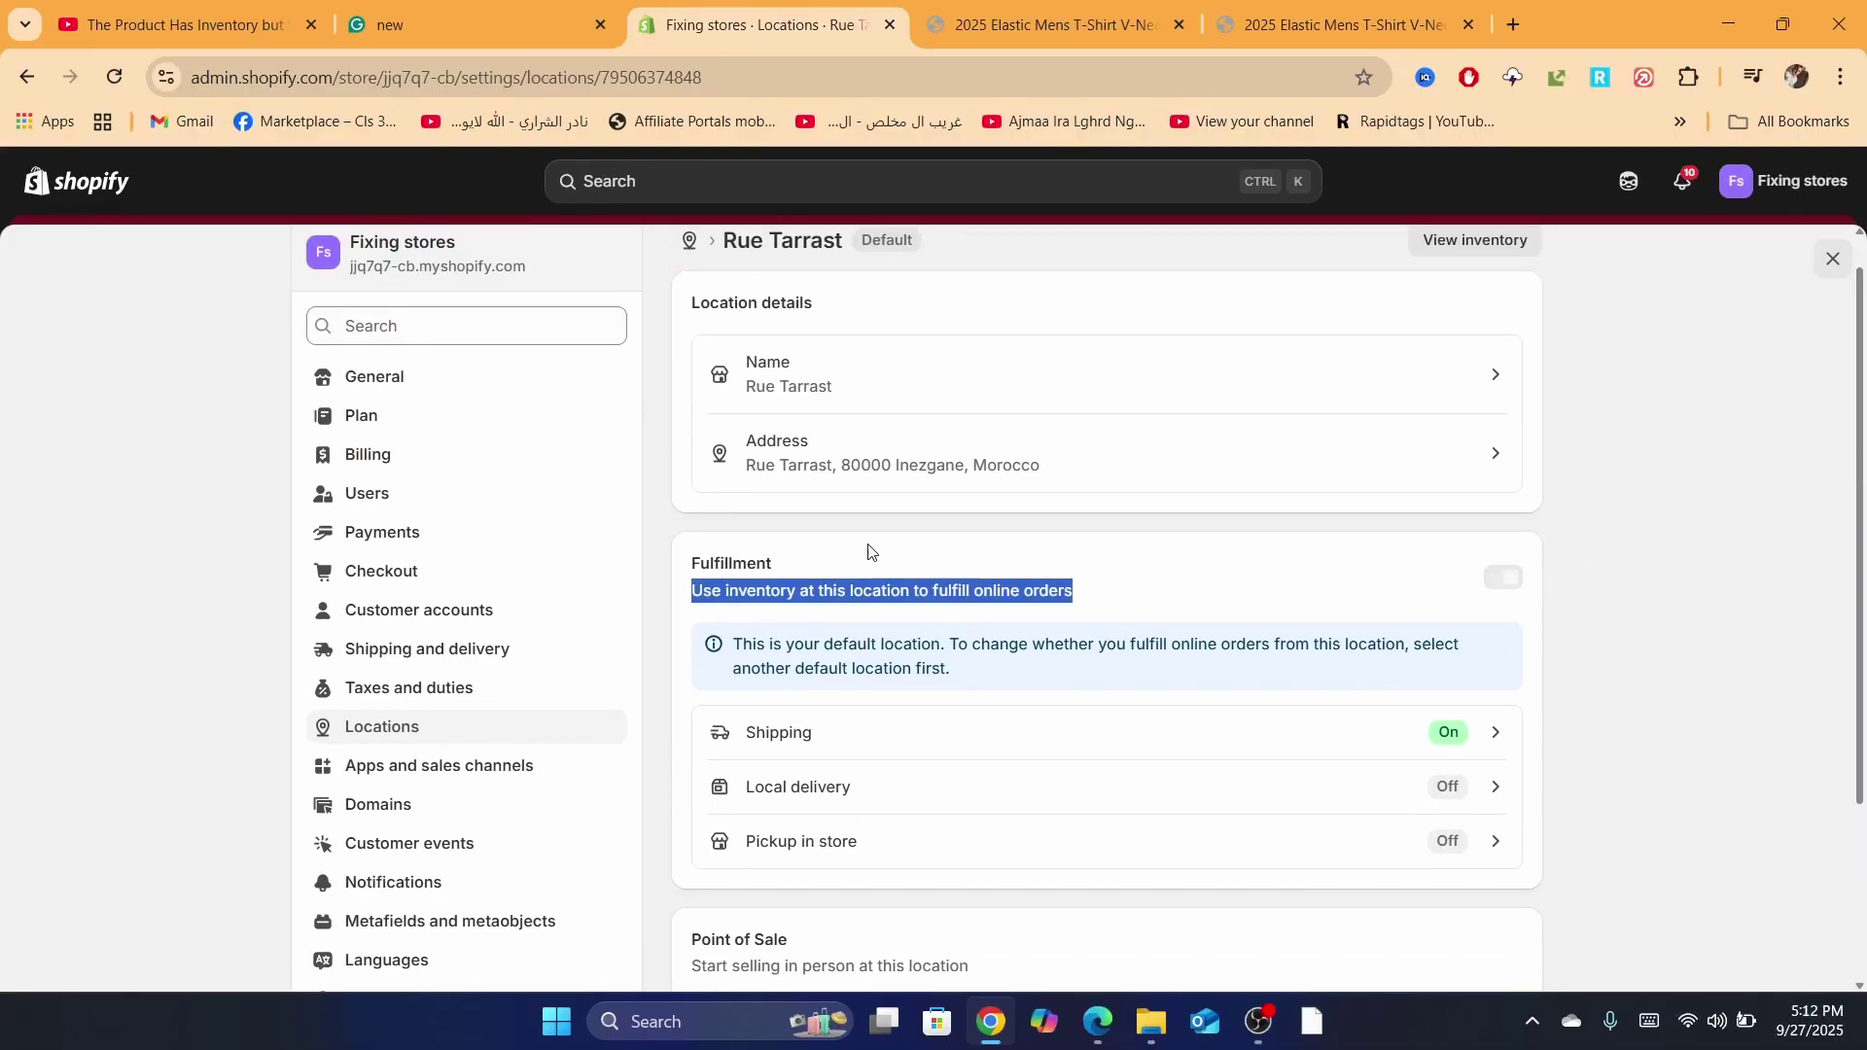
scroll(1196, 452, "up", 1)
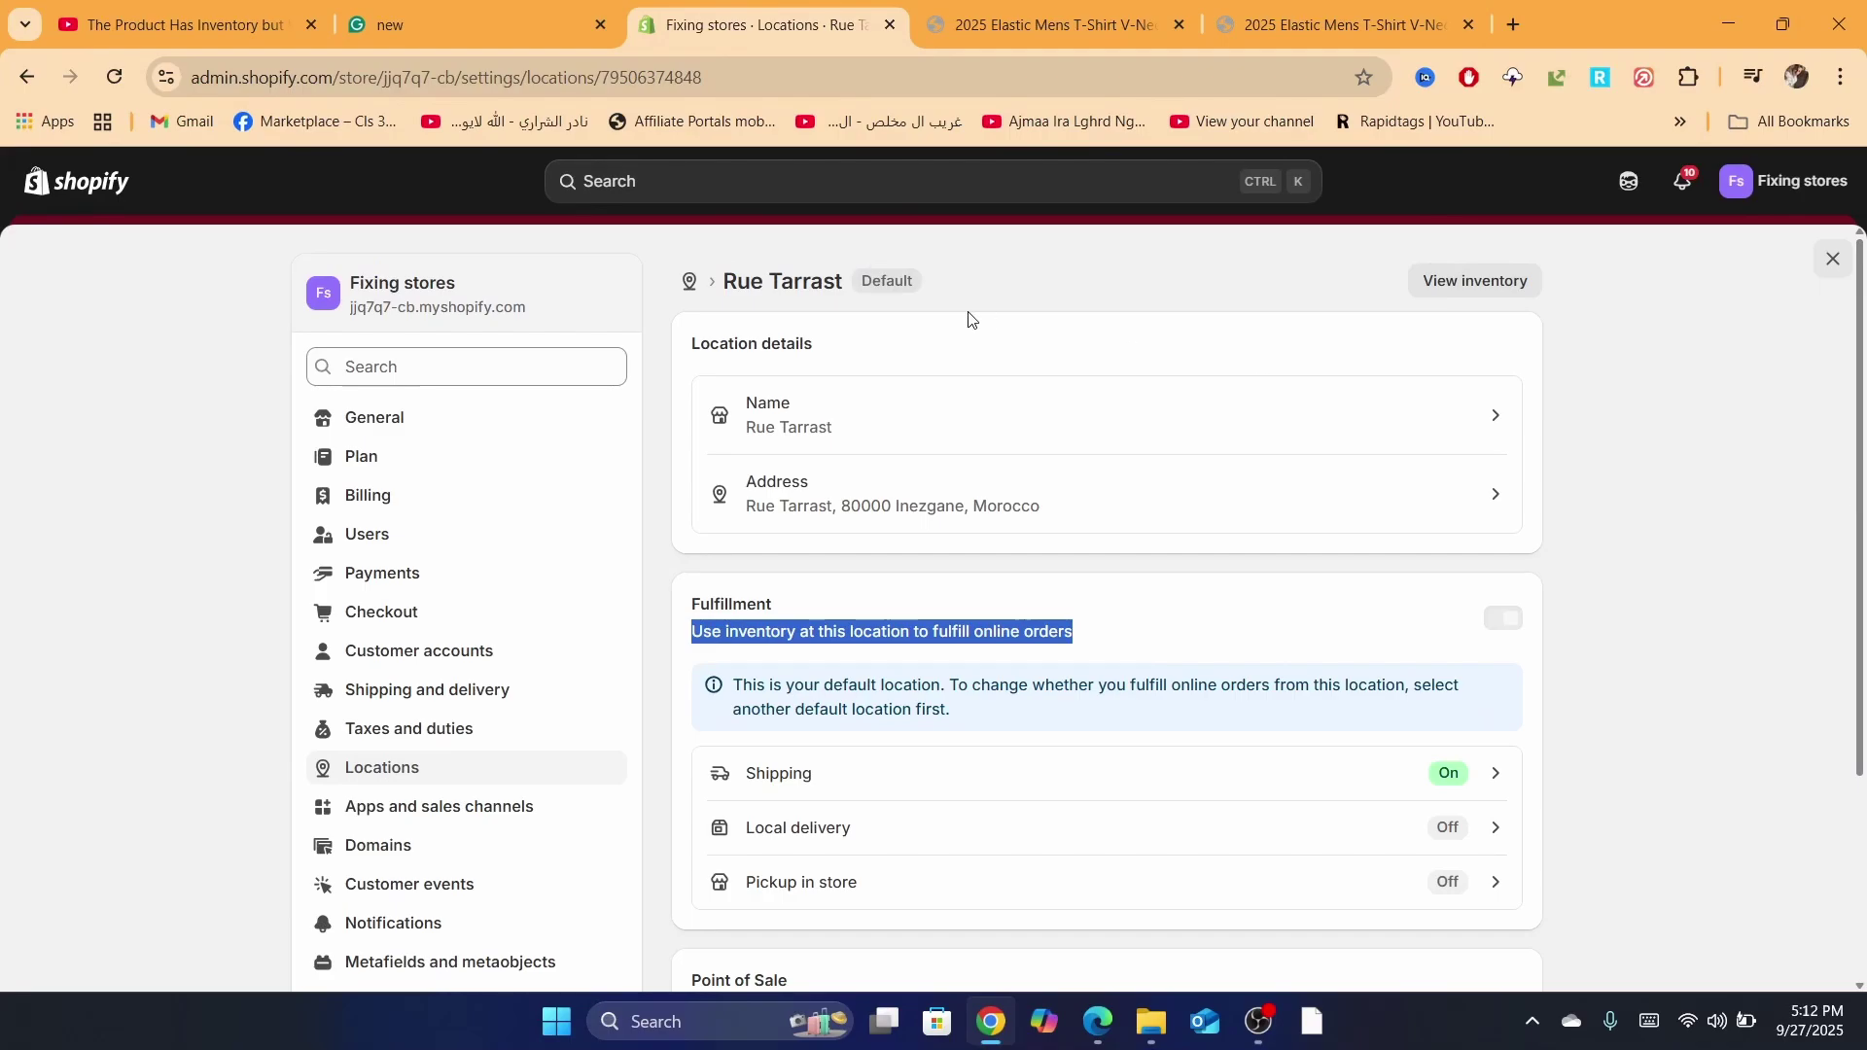
- Open the form for adding a new location, check its online order fulfillment option, and leave the settings without saving
left_click(709, 283)
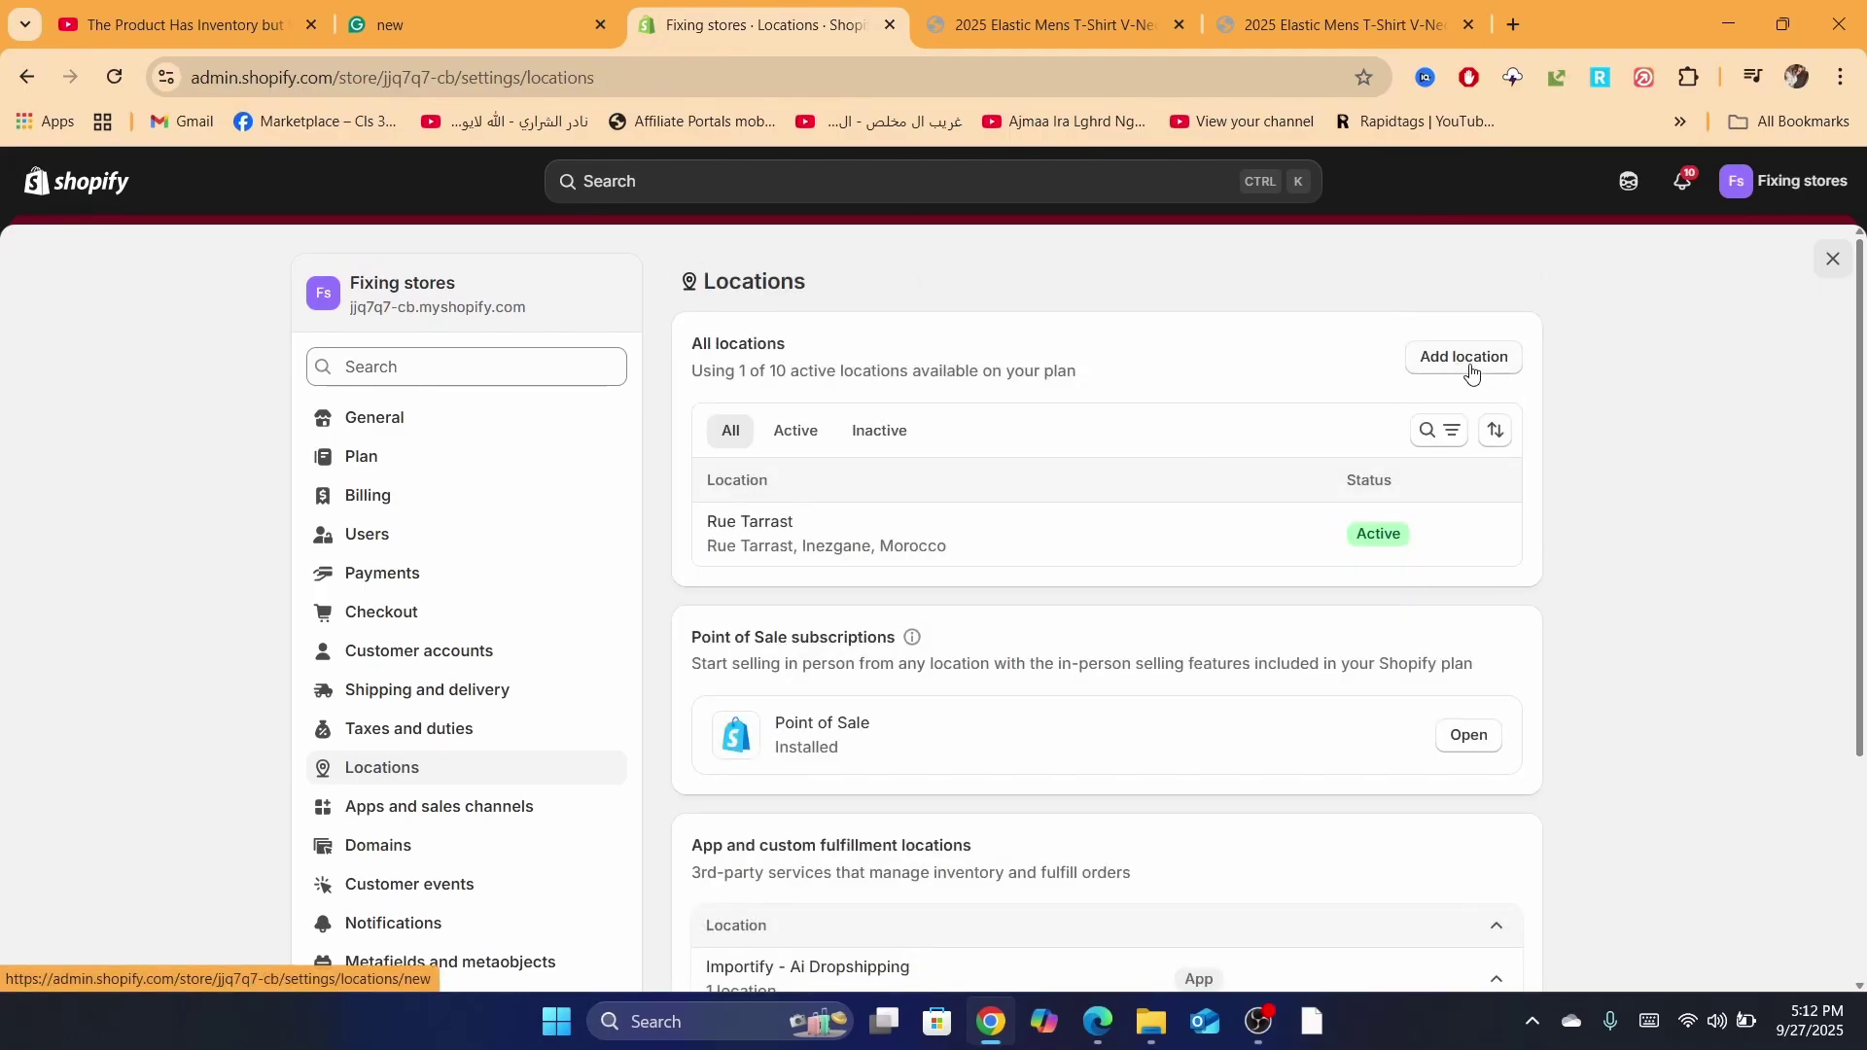
left_click(1461, 362)
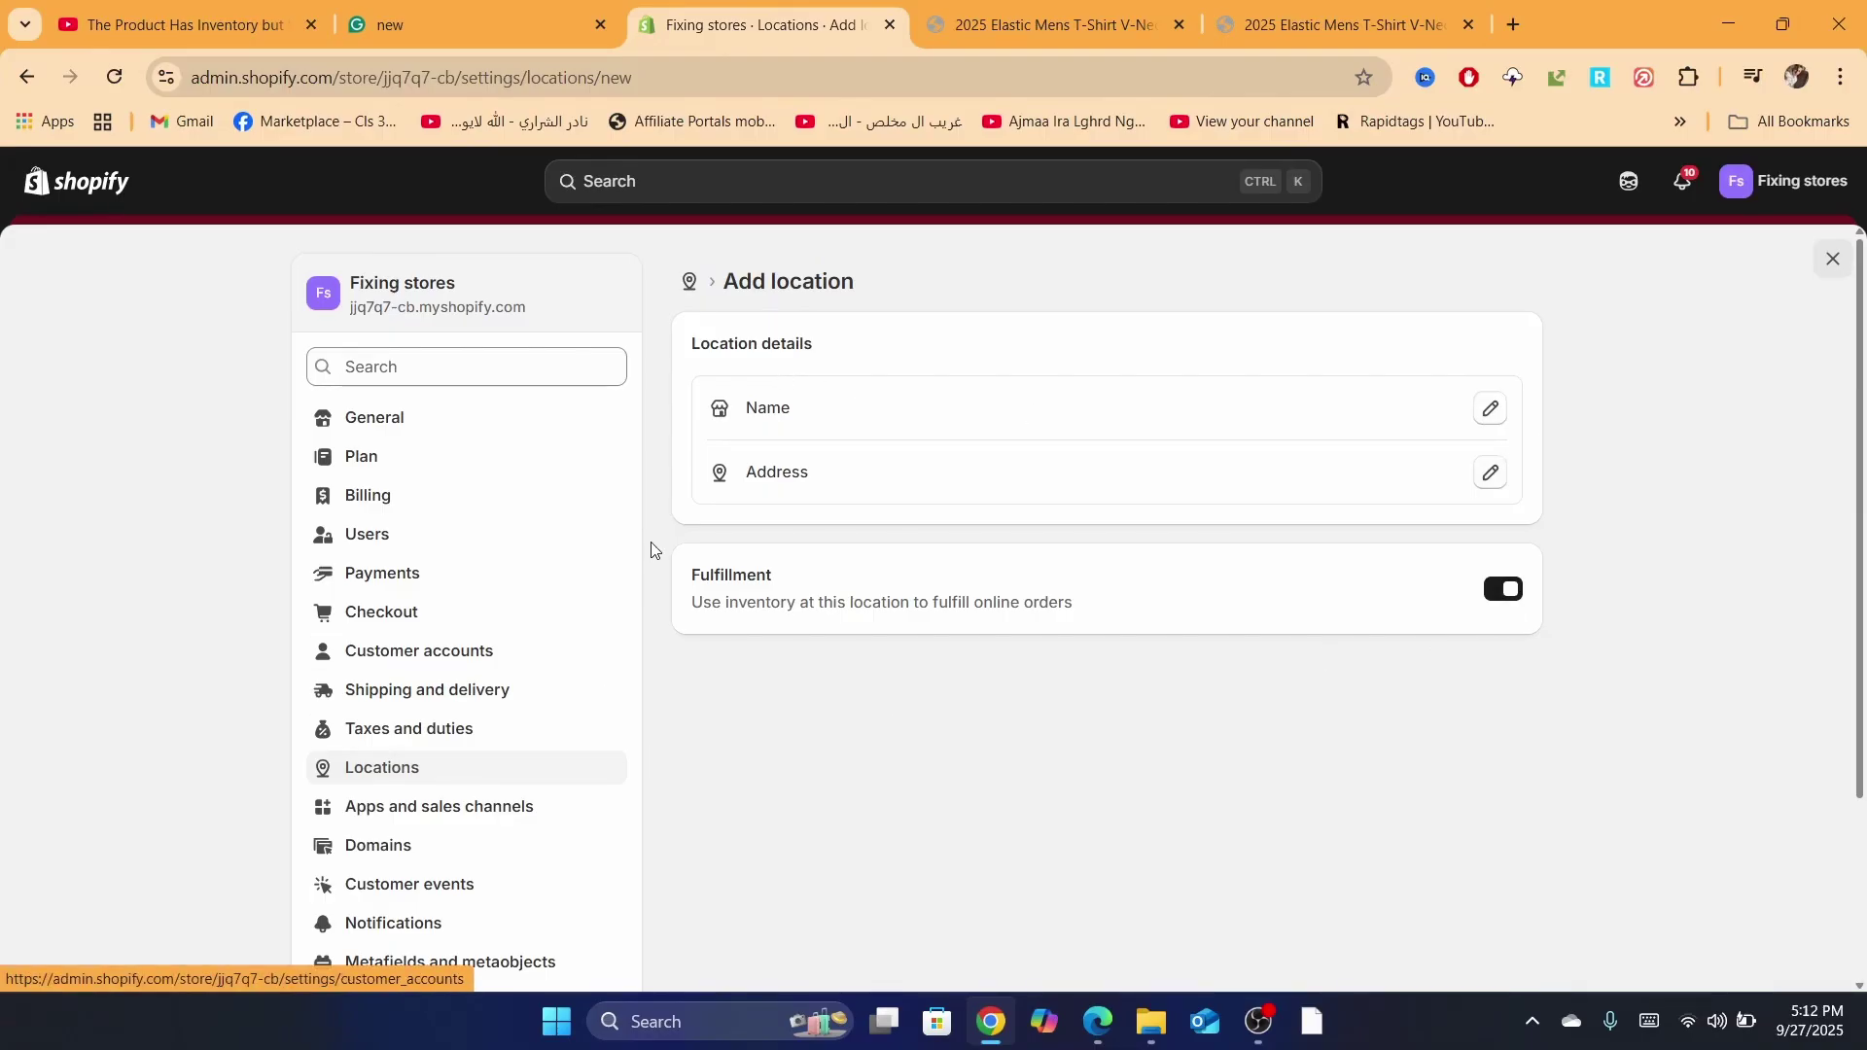
left_click_drag(711, 610, 1188, 617)
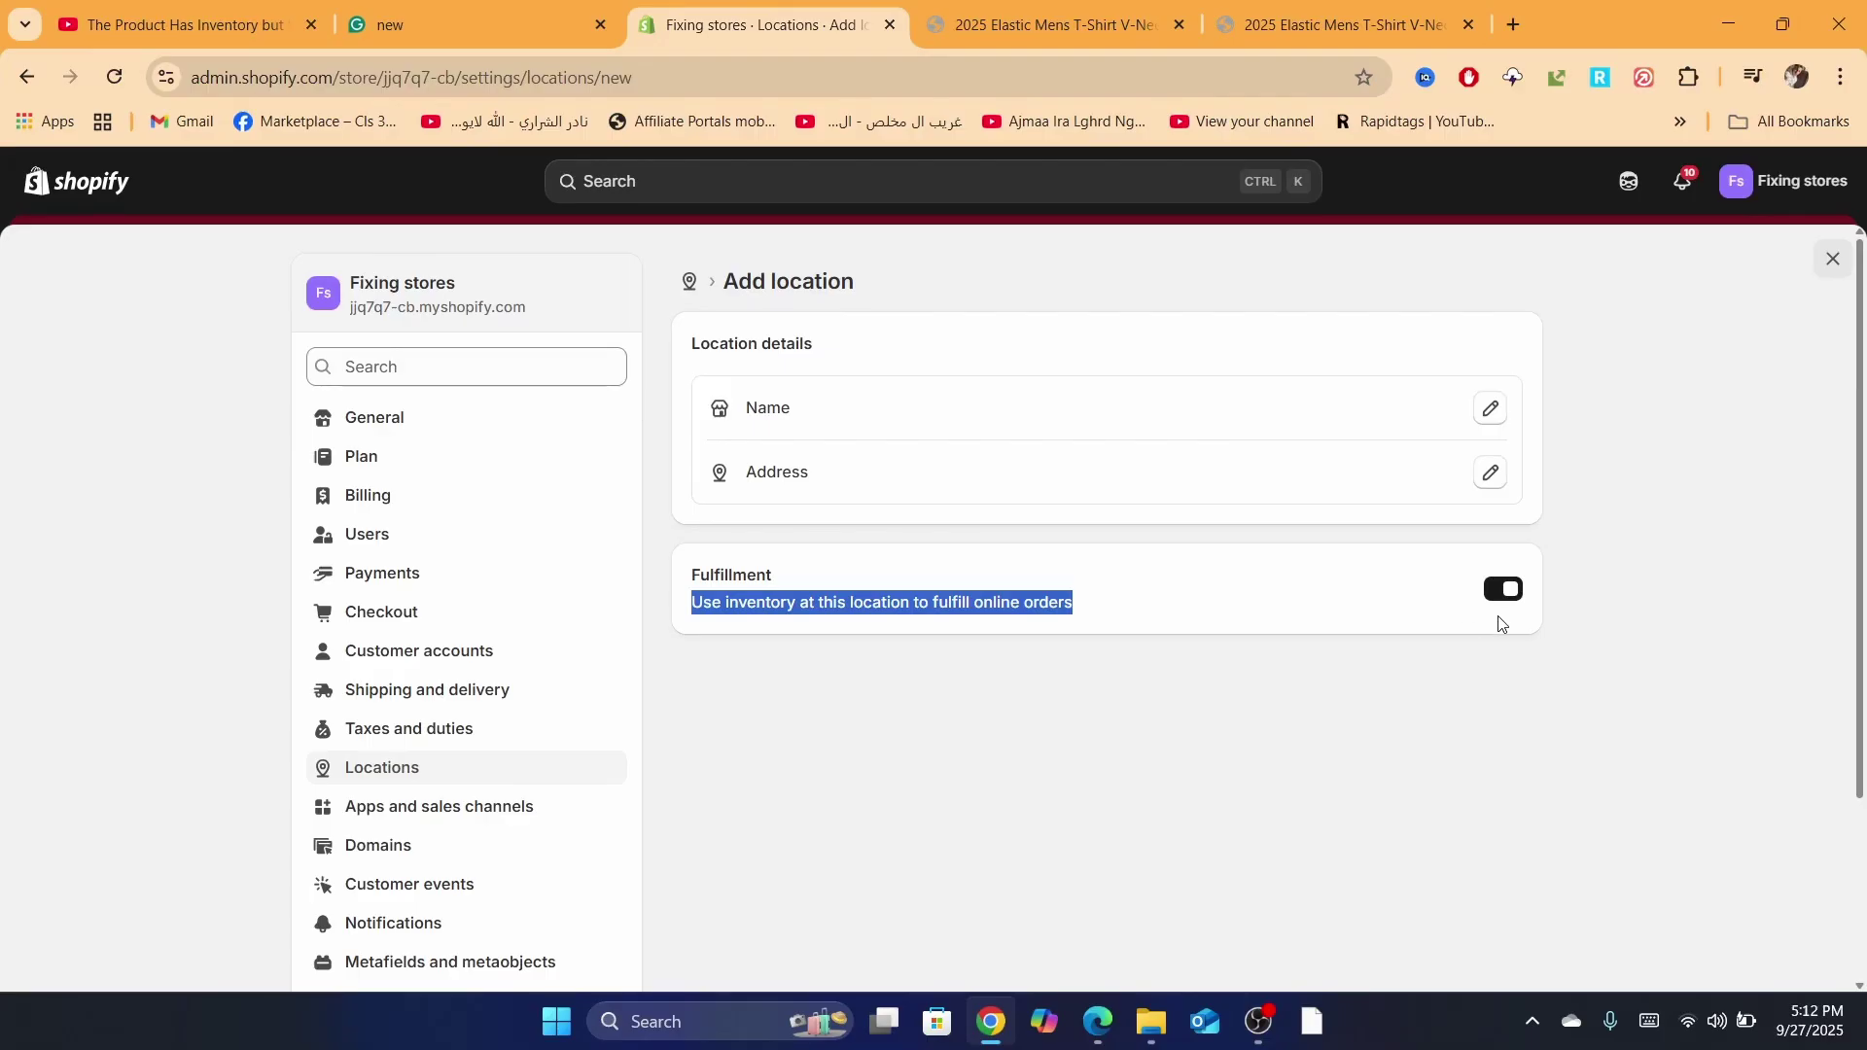
left_click(716, 289)
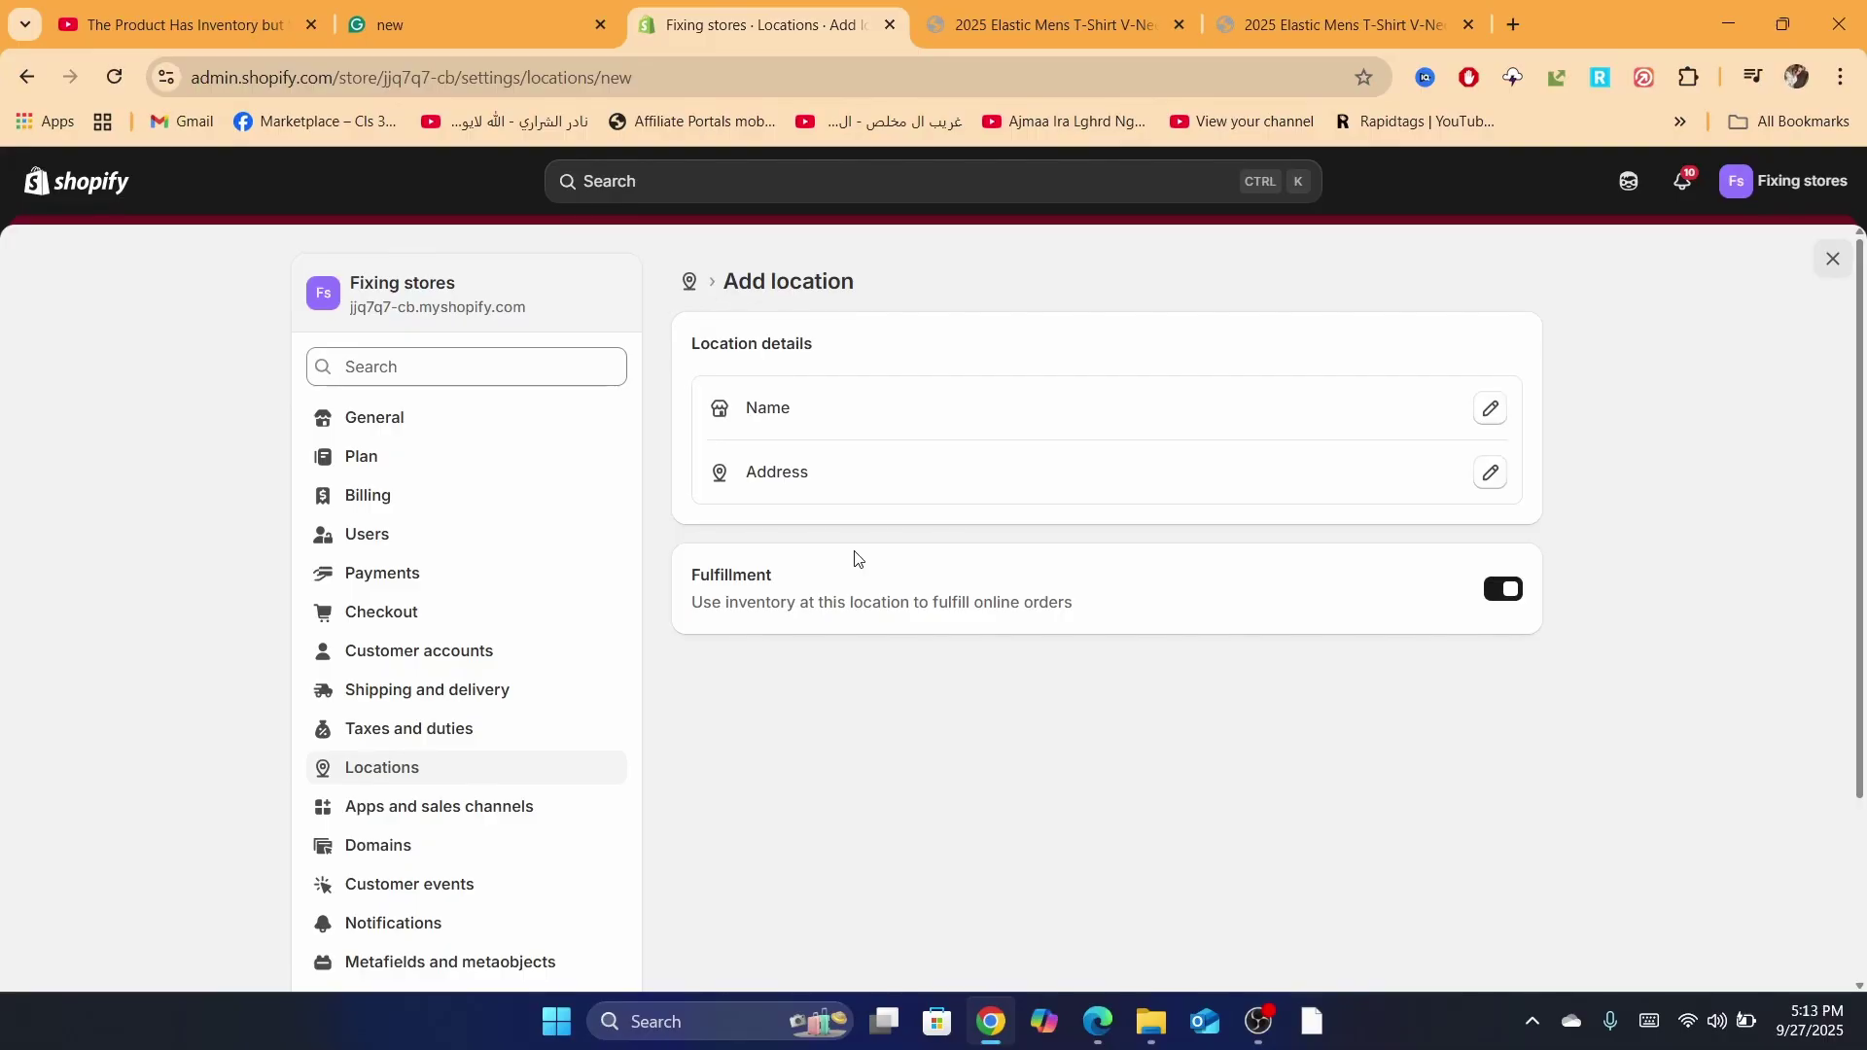
left_click(1830, 252)
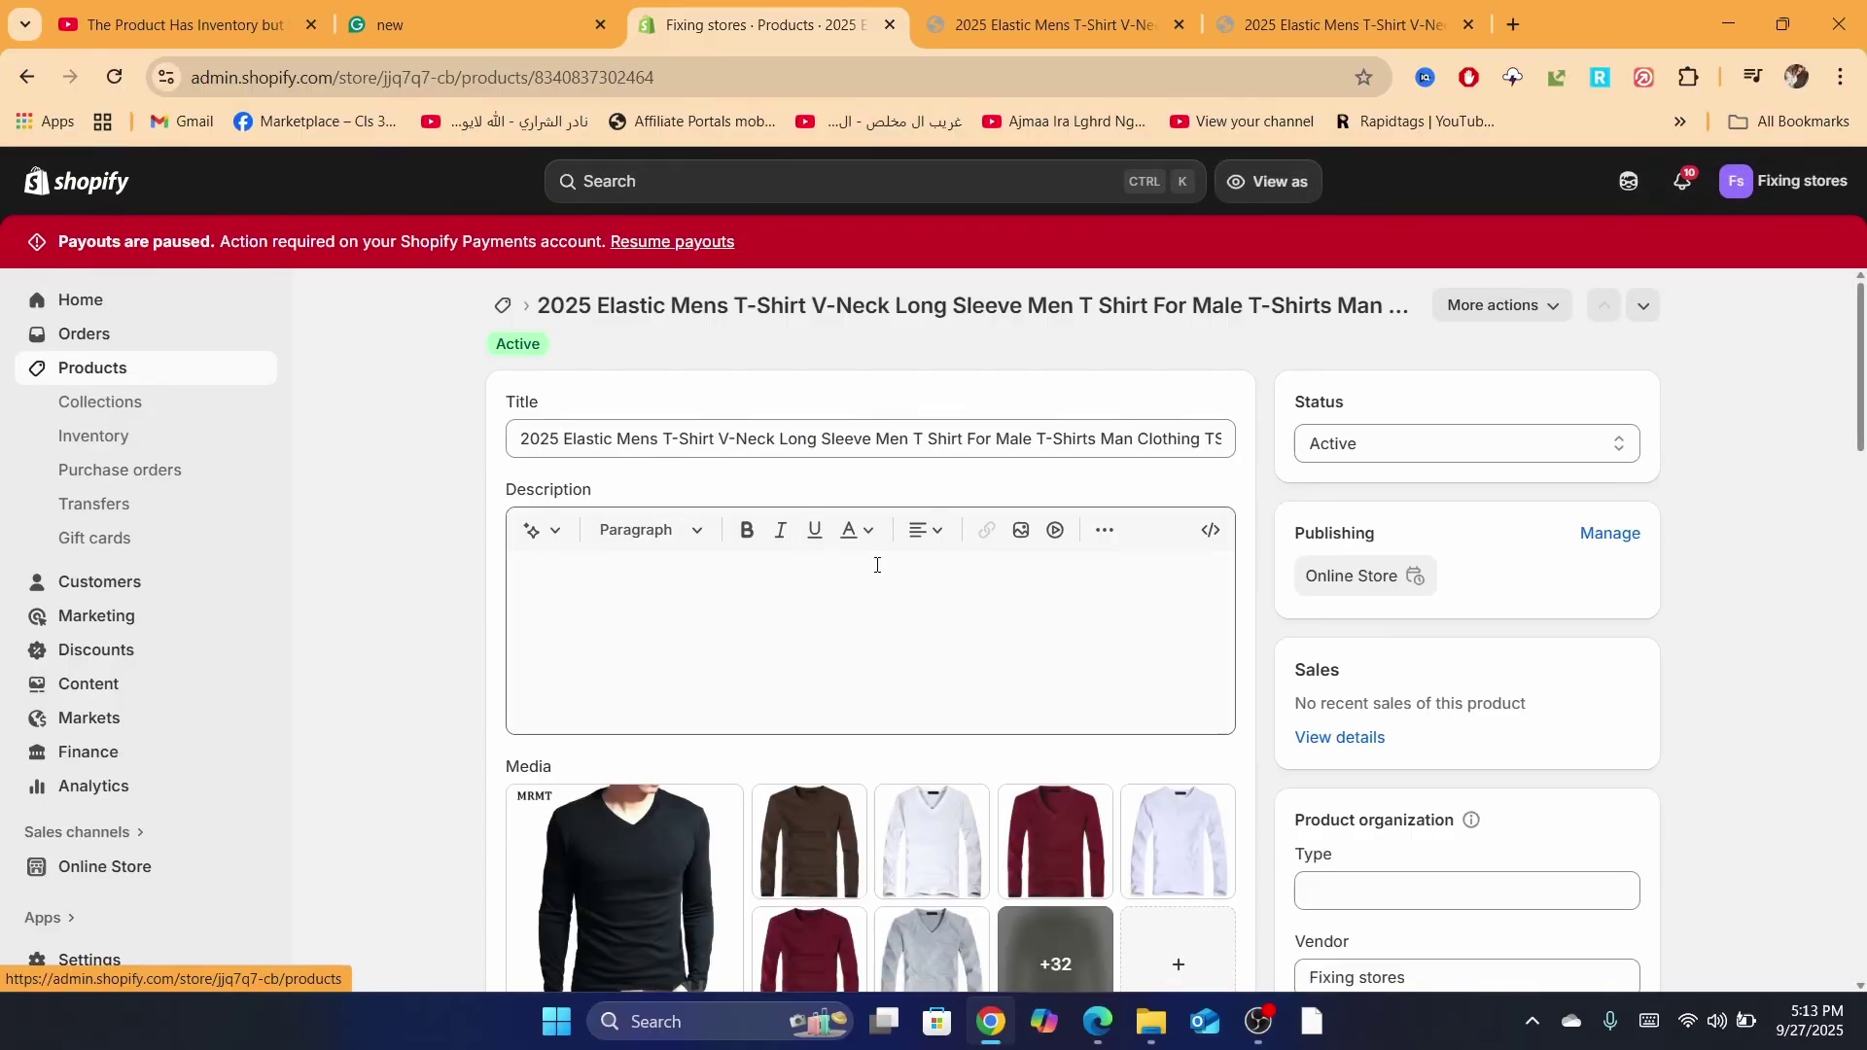
- Open the blank new product form from the product list and return to the list without creating a product
left_click(92, 368)
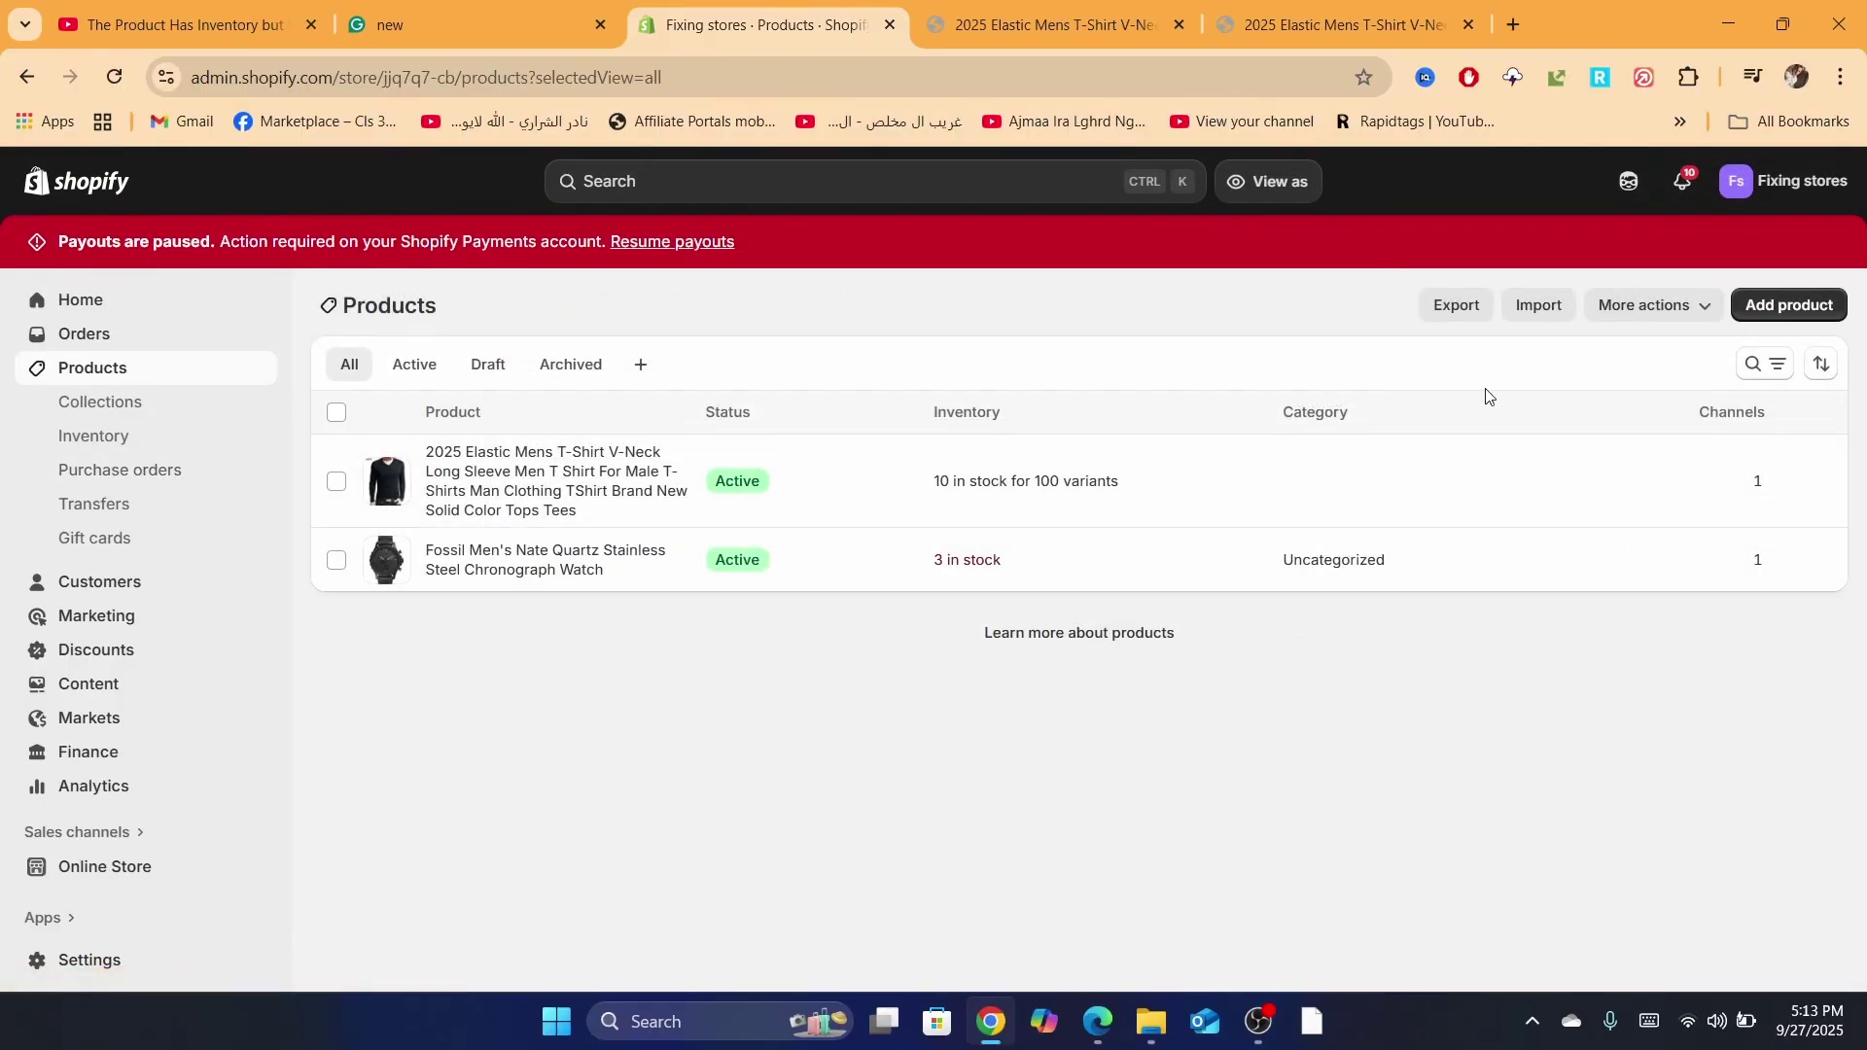
left_click(1805, 309)
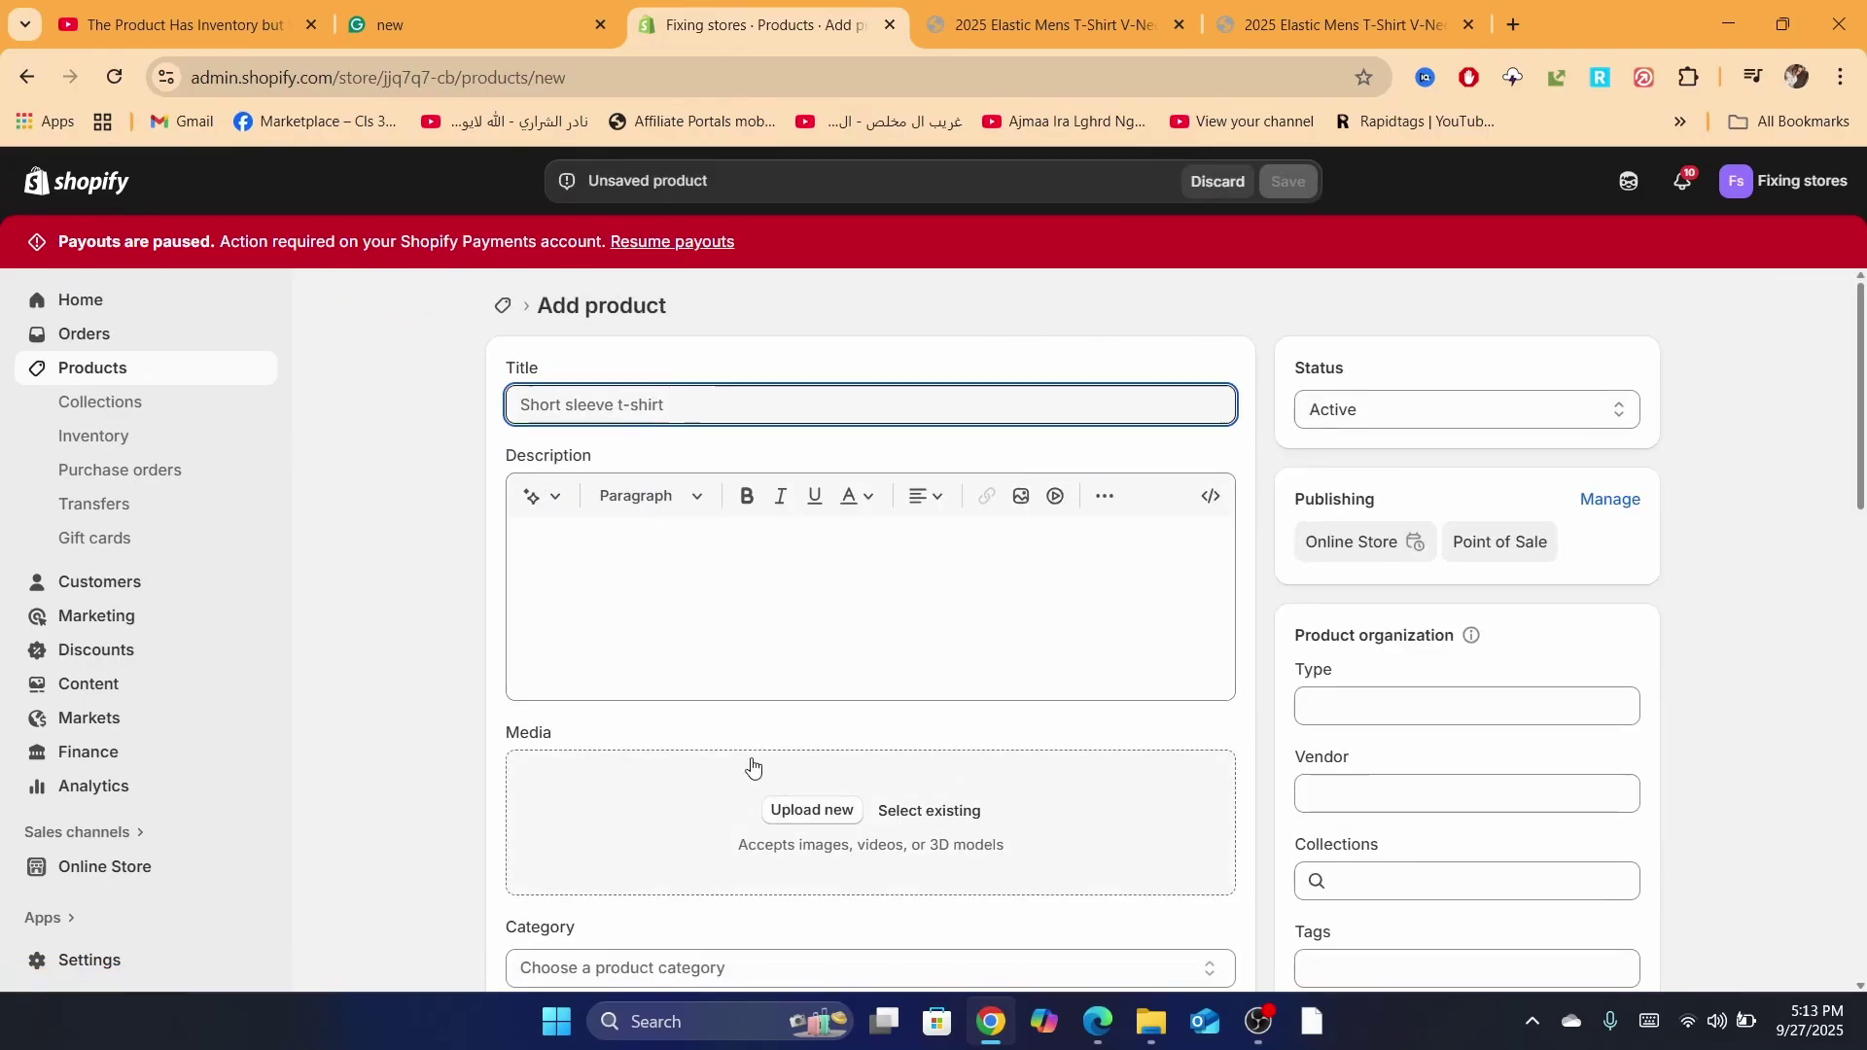
left_click(532, 309)
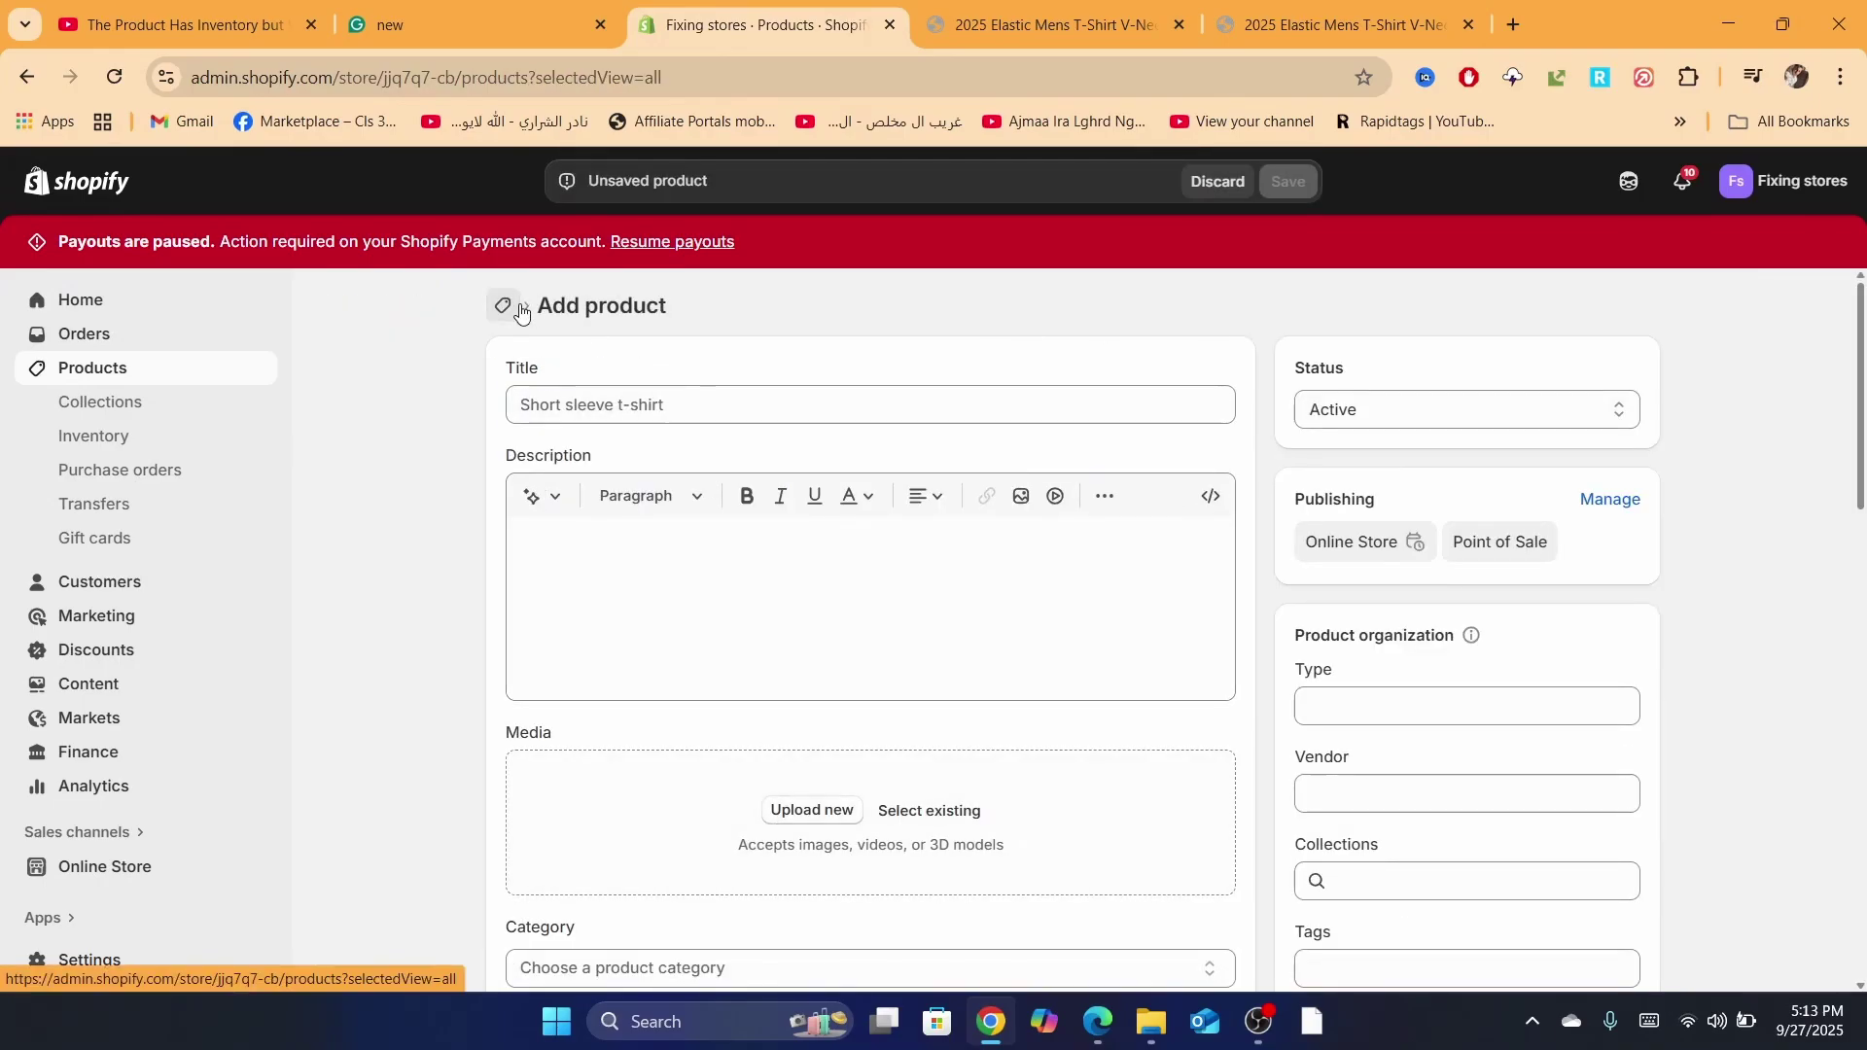
left_click(520, 309)
- Open the V-Neck T-Shirt product in a separate browser tab and select that product in the product list
middle_click(478, 491)
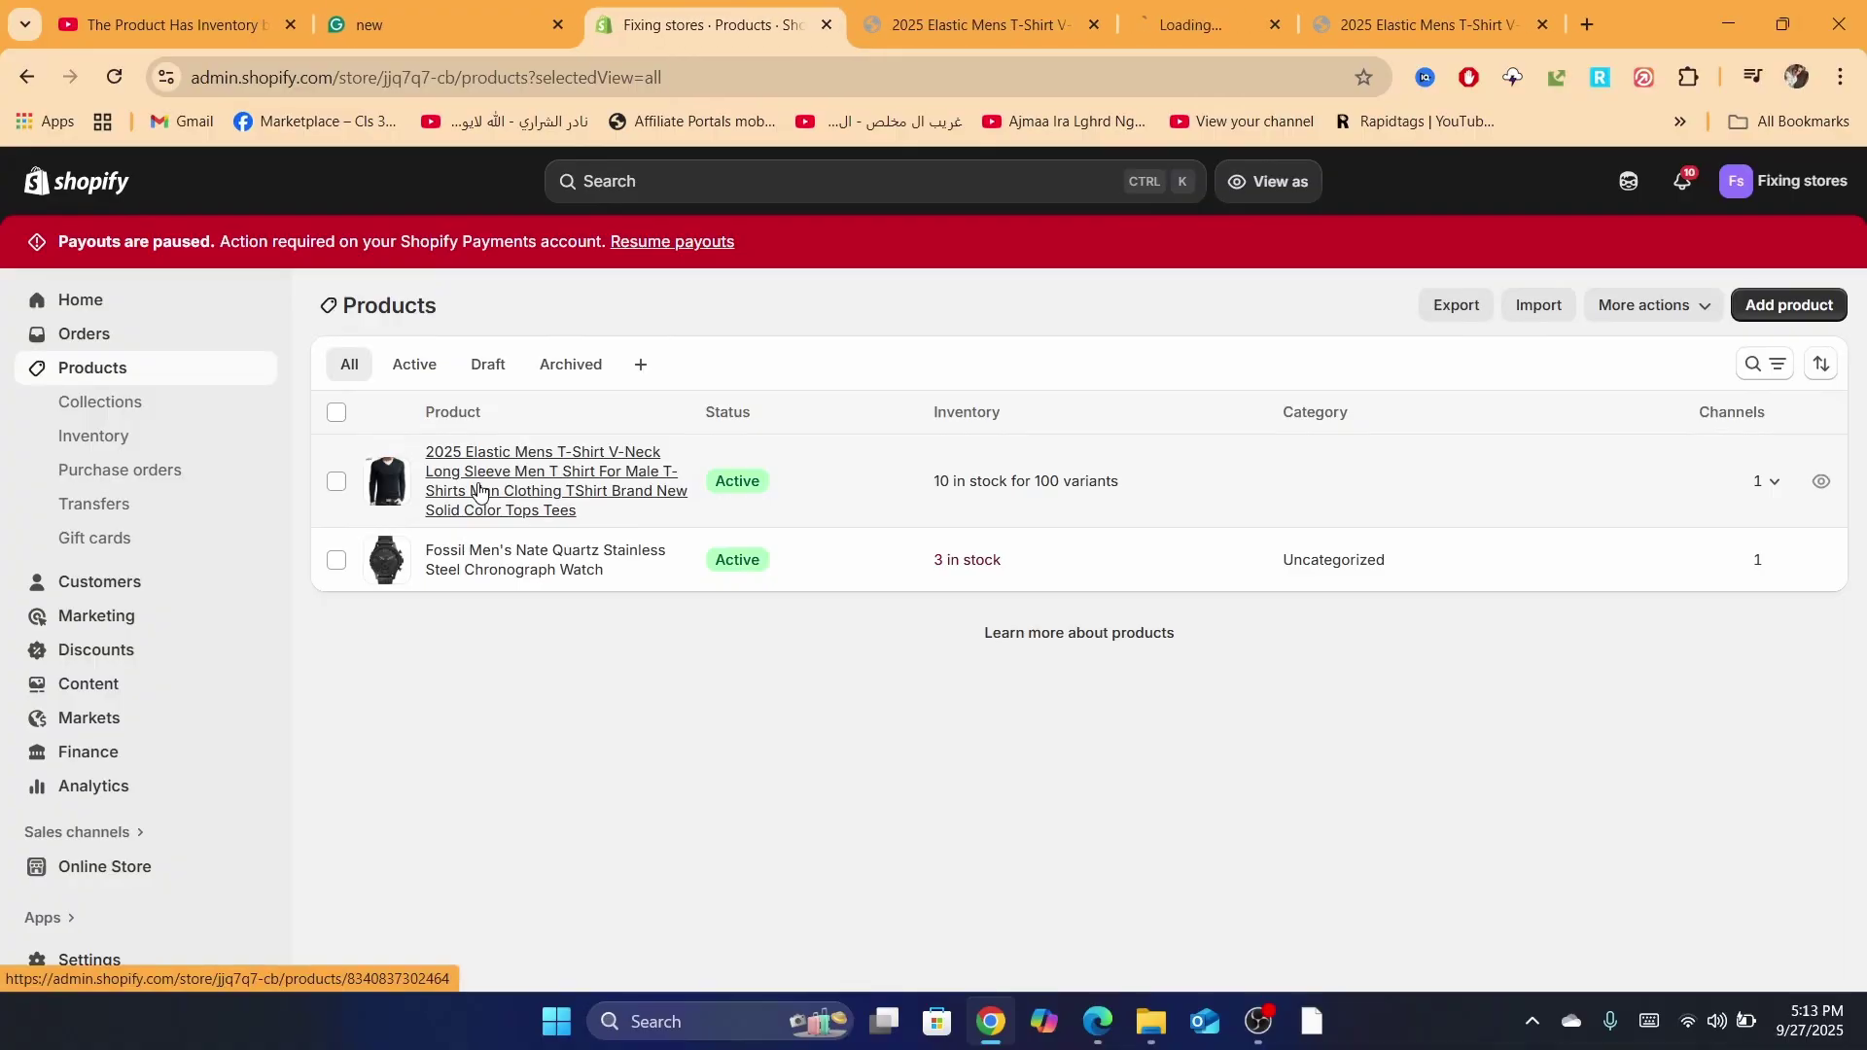
left_click(973, 12)
left_click(1181, 8)
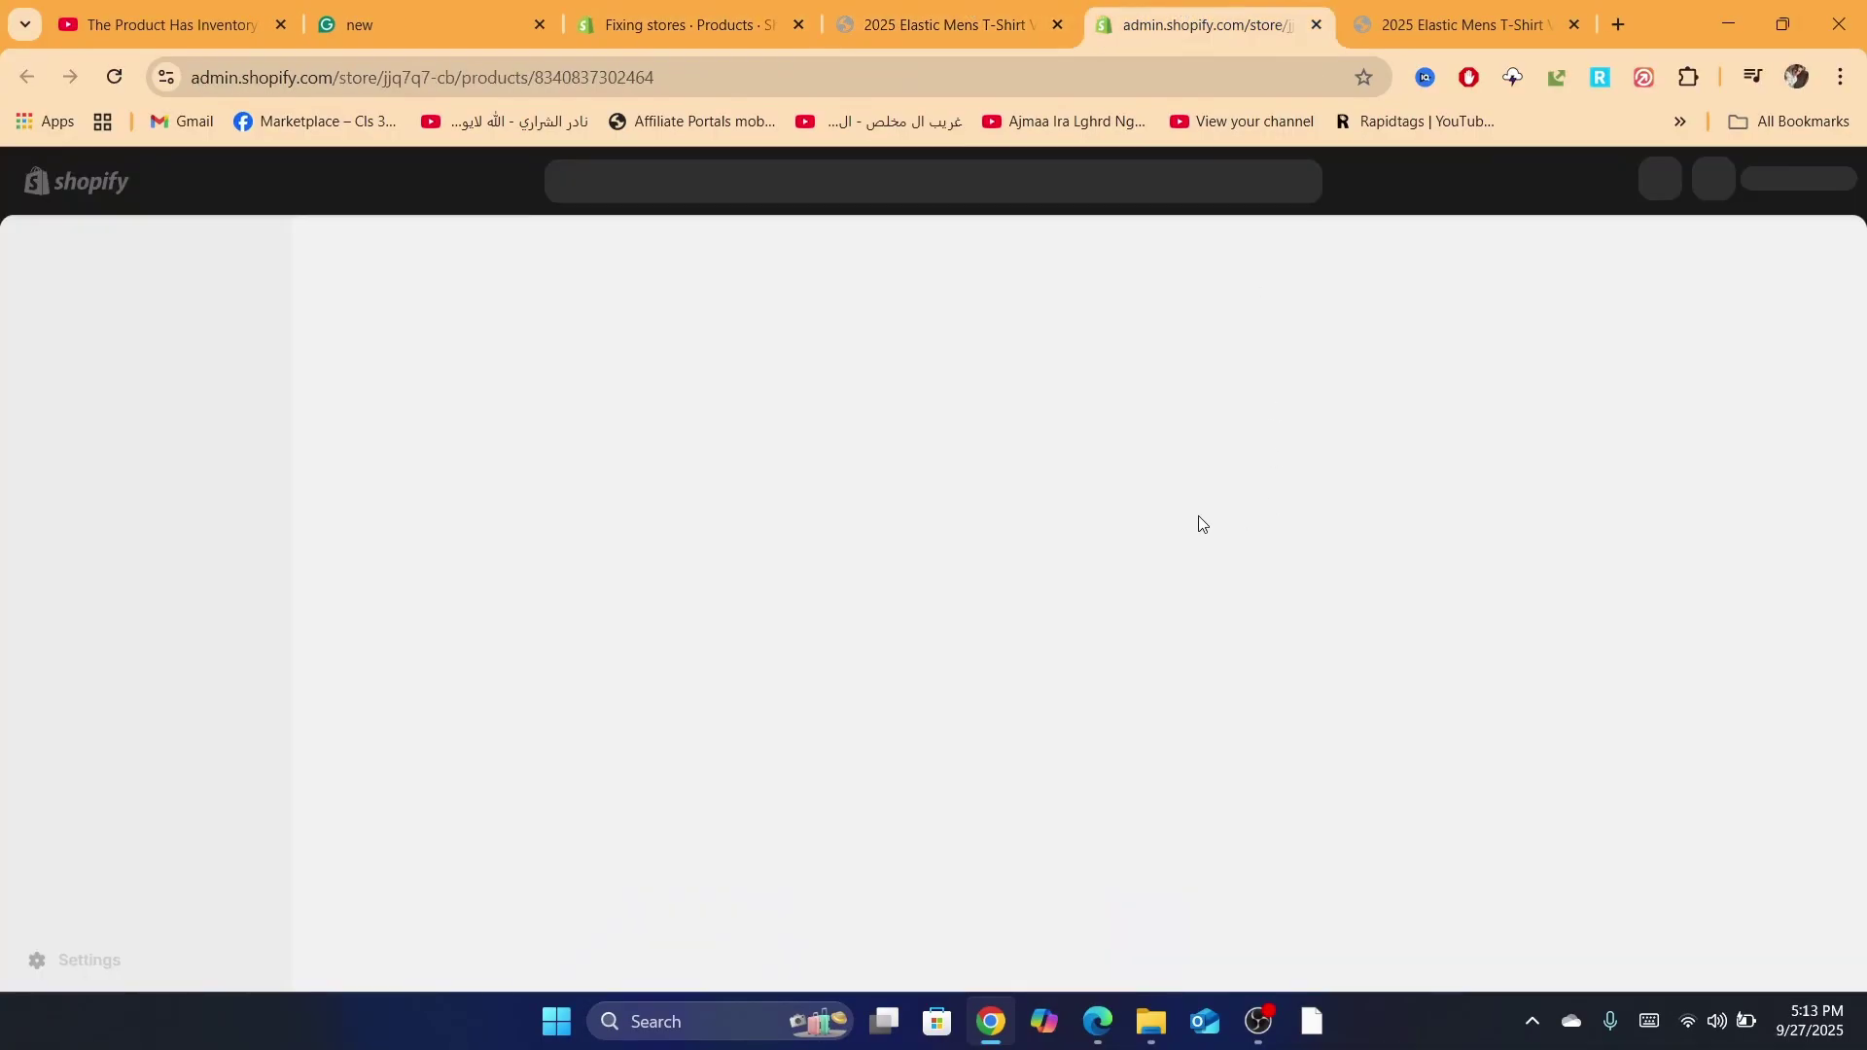
scroll(1025, 429, "down", 5)
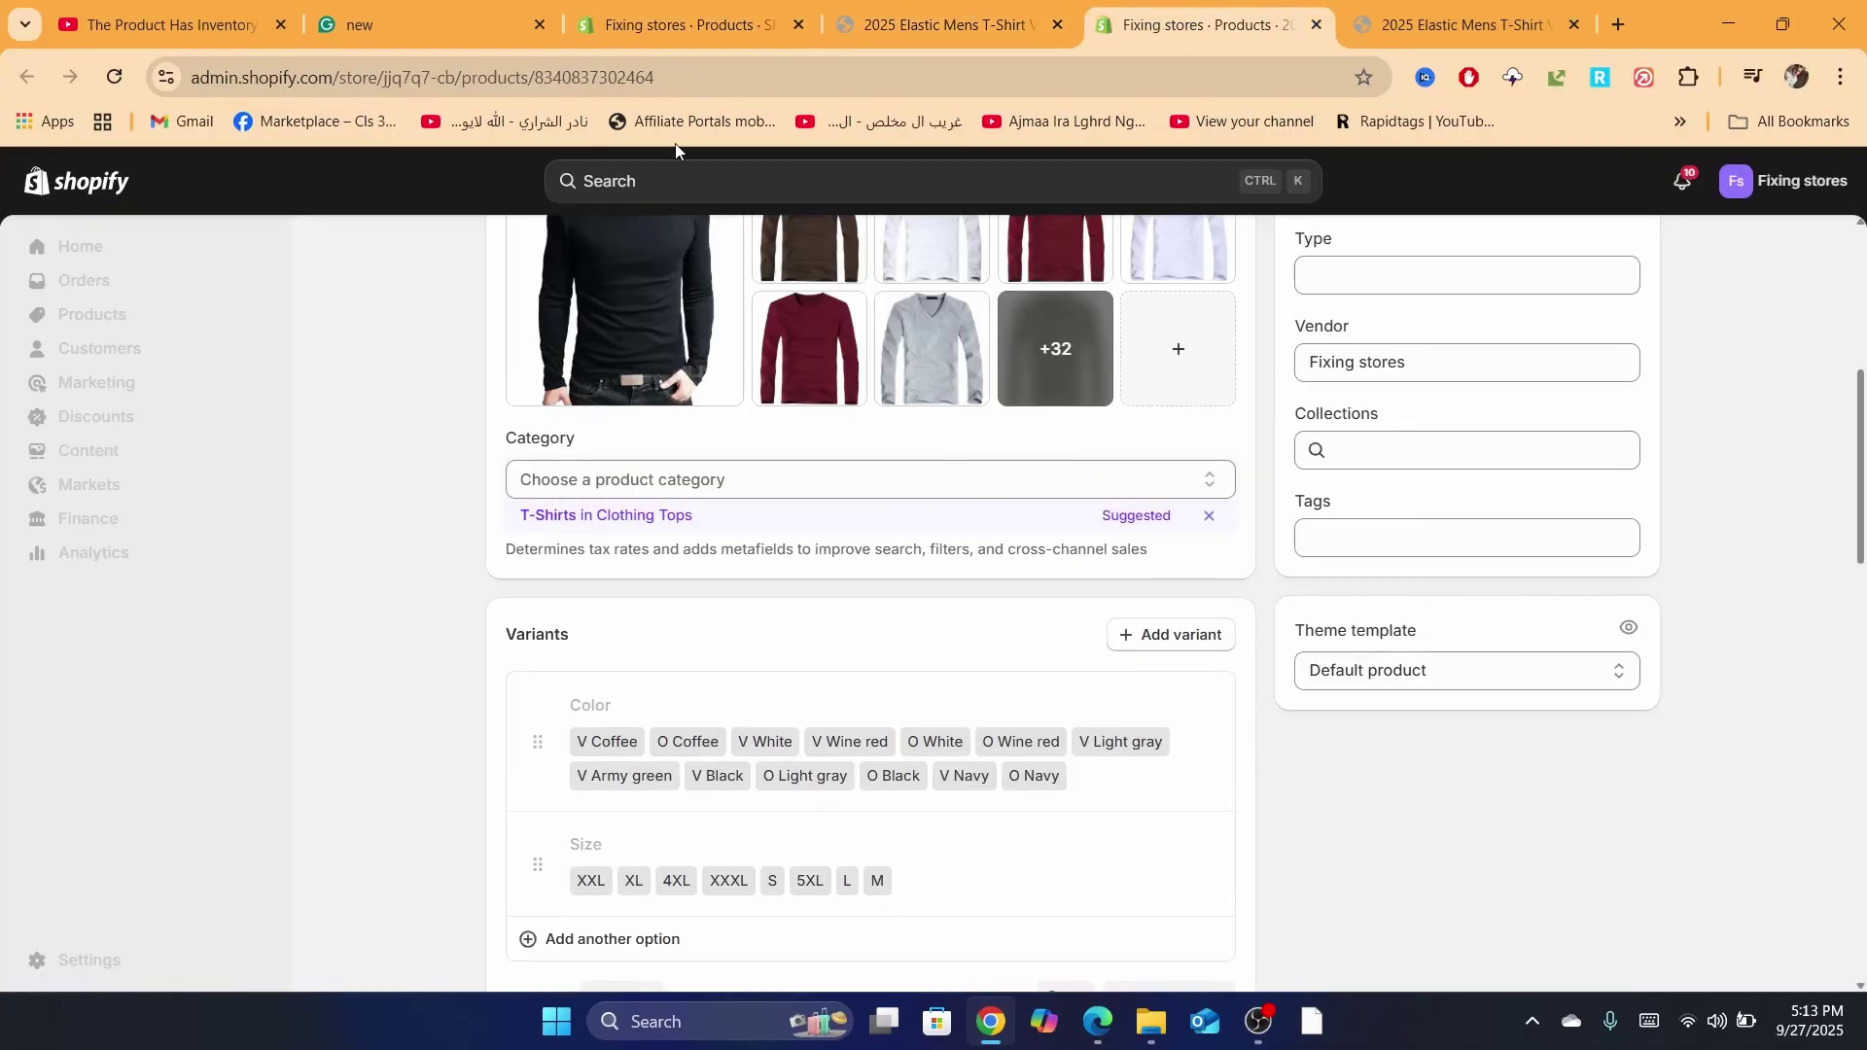
left_click(681, 25)
left_click(336, 491)
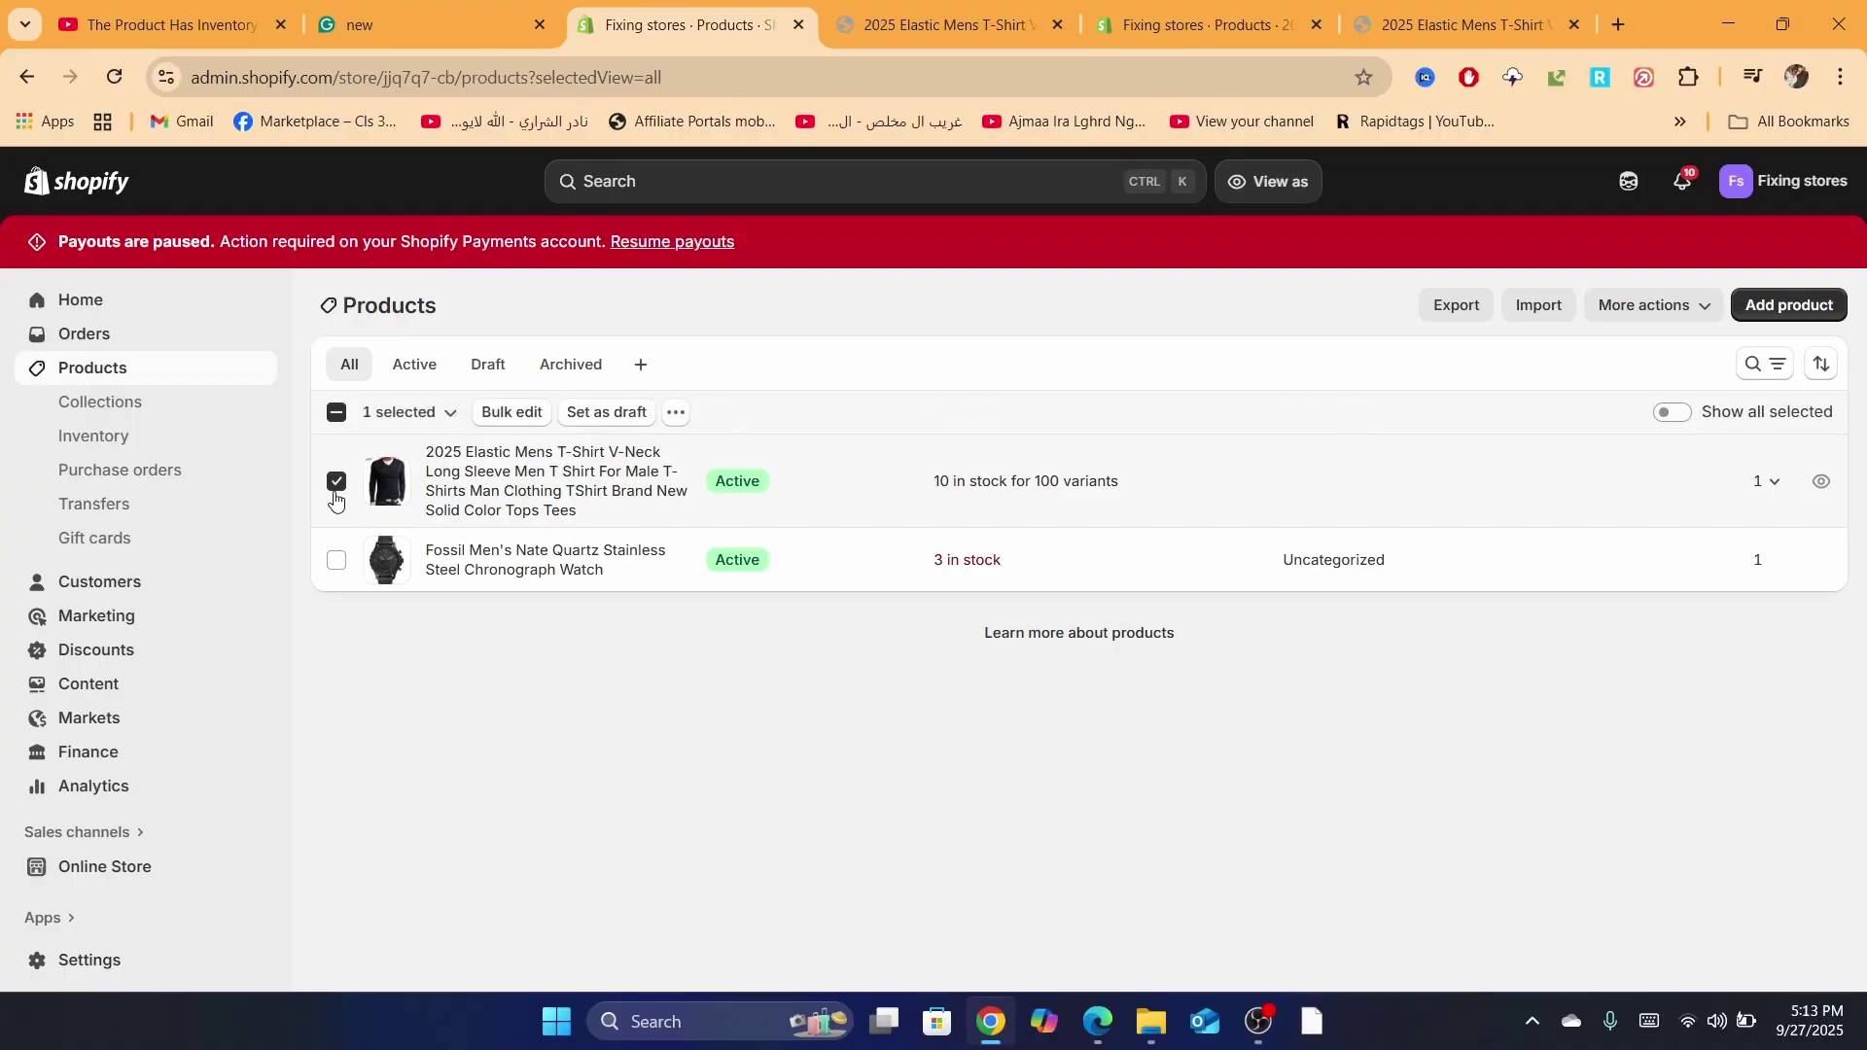
- Review the prices and available quantities of the T-Shirt product's variants and return to the store's home page
left_click(1131, 13)
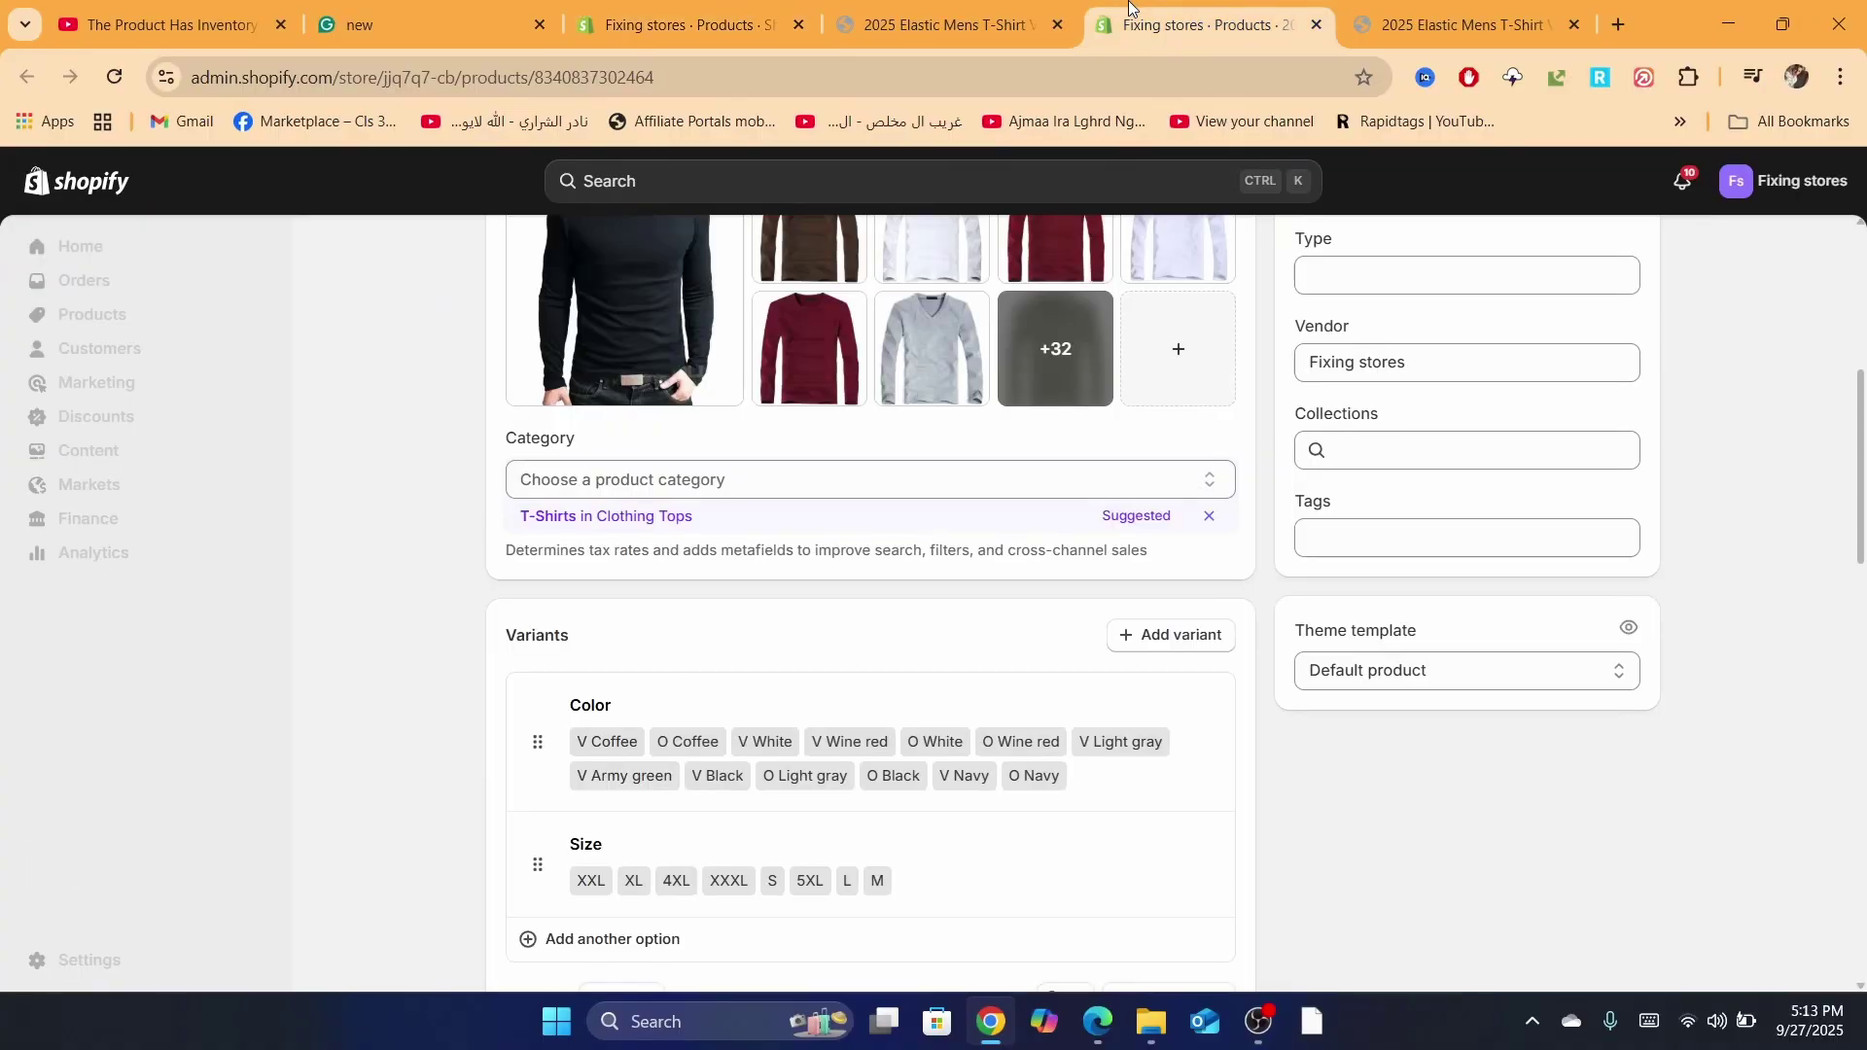
left_click_drag(1862, 491, 1864, 904)
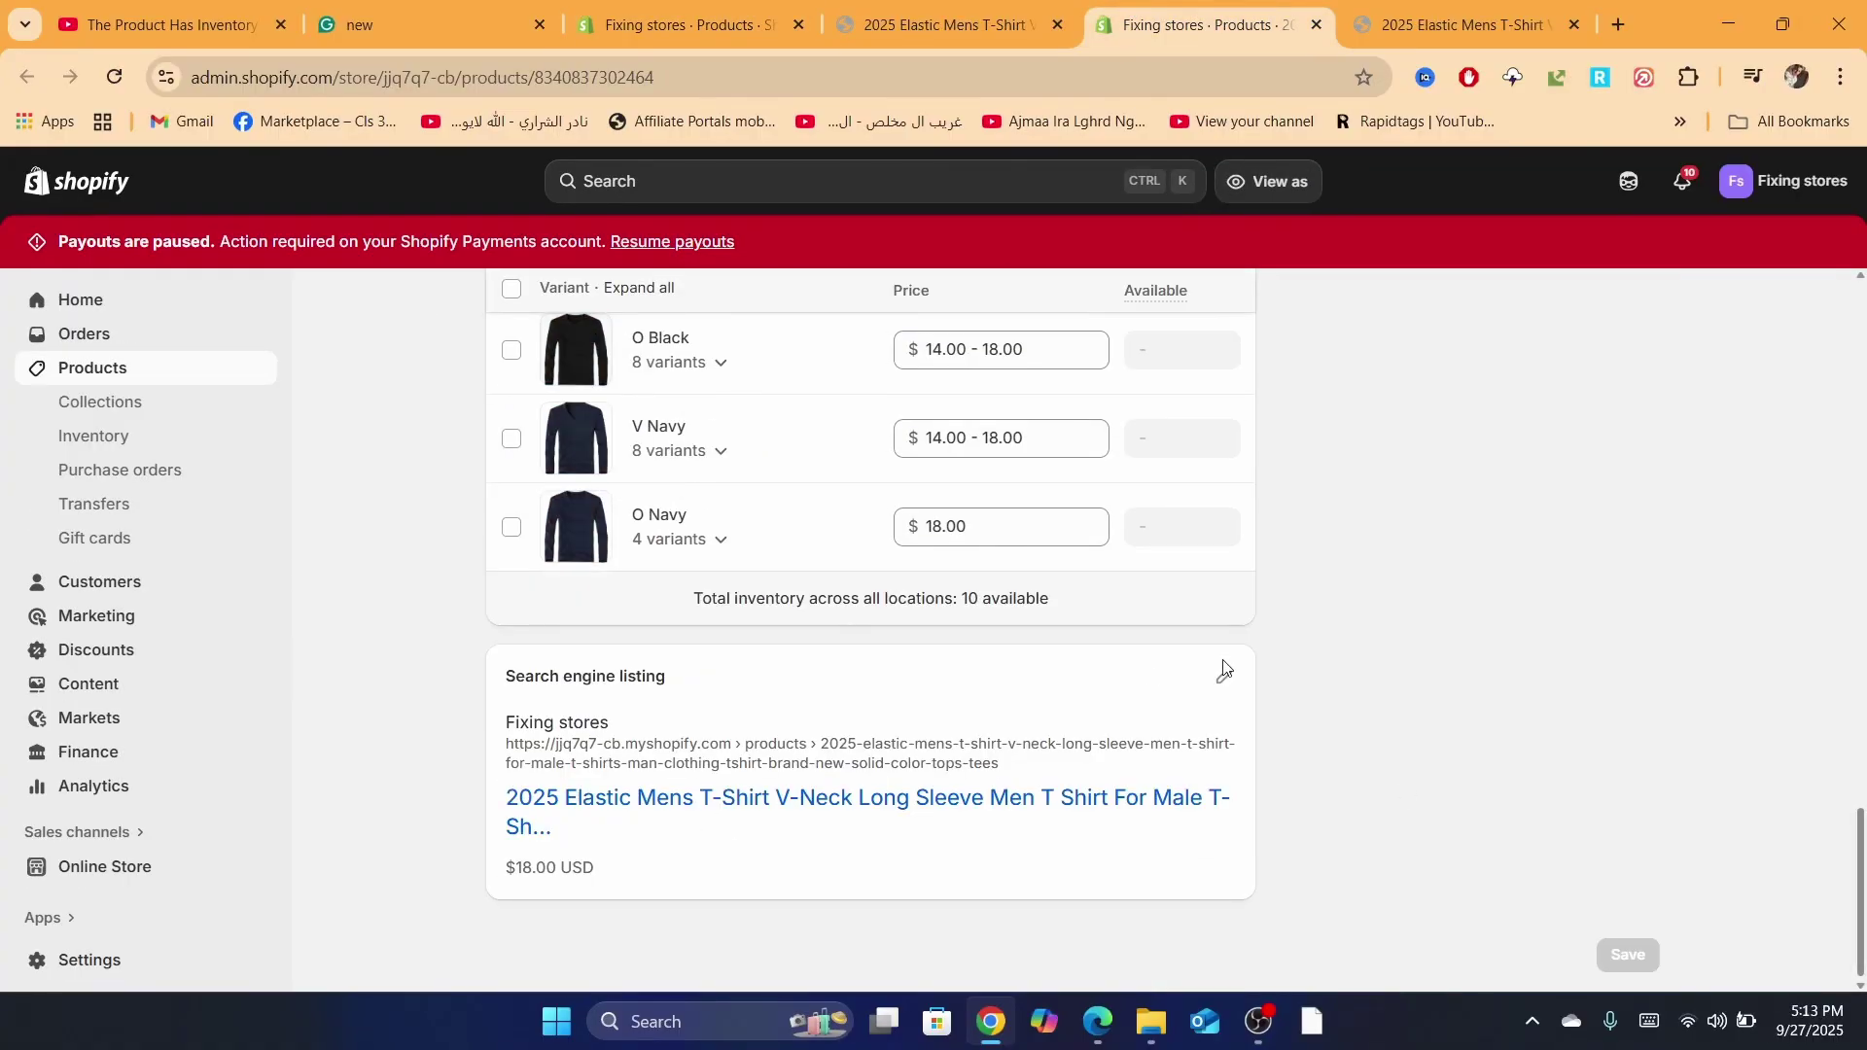
scroll(1808, 753, "up", 4)
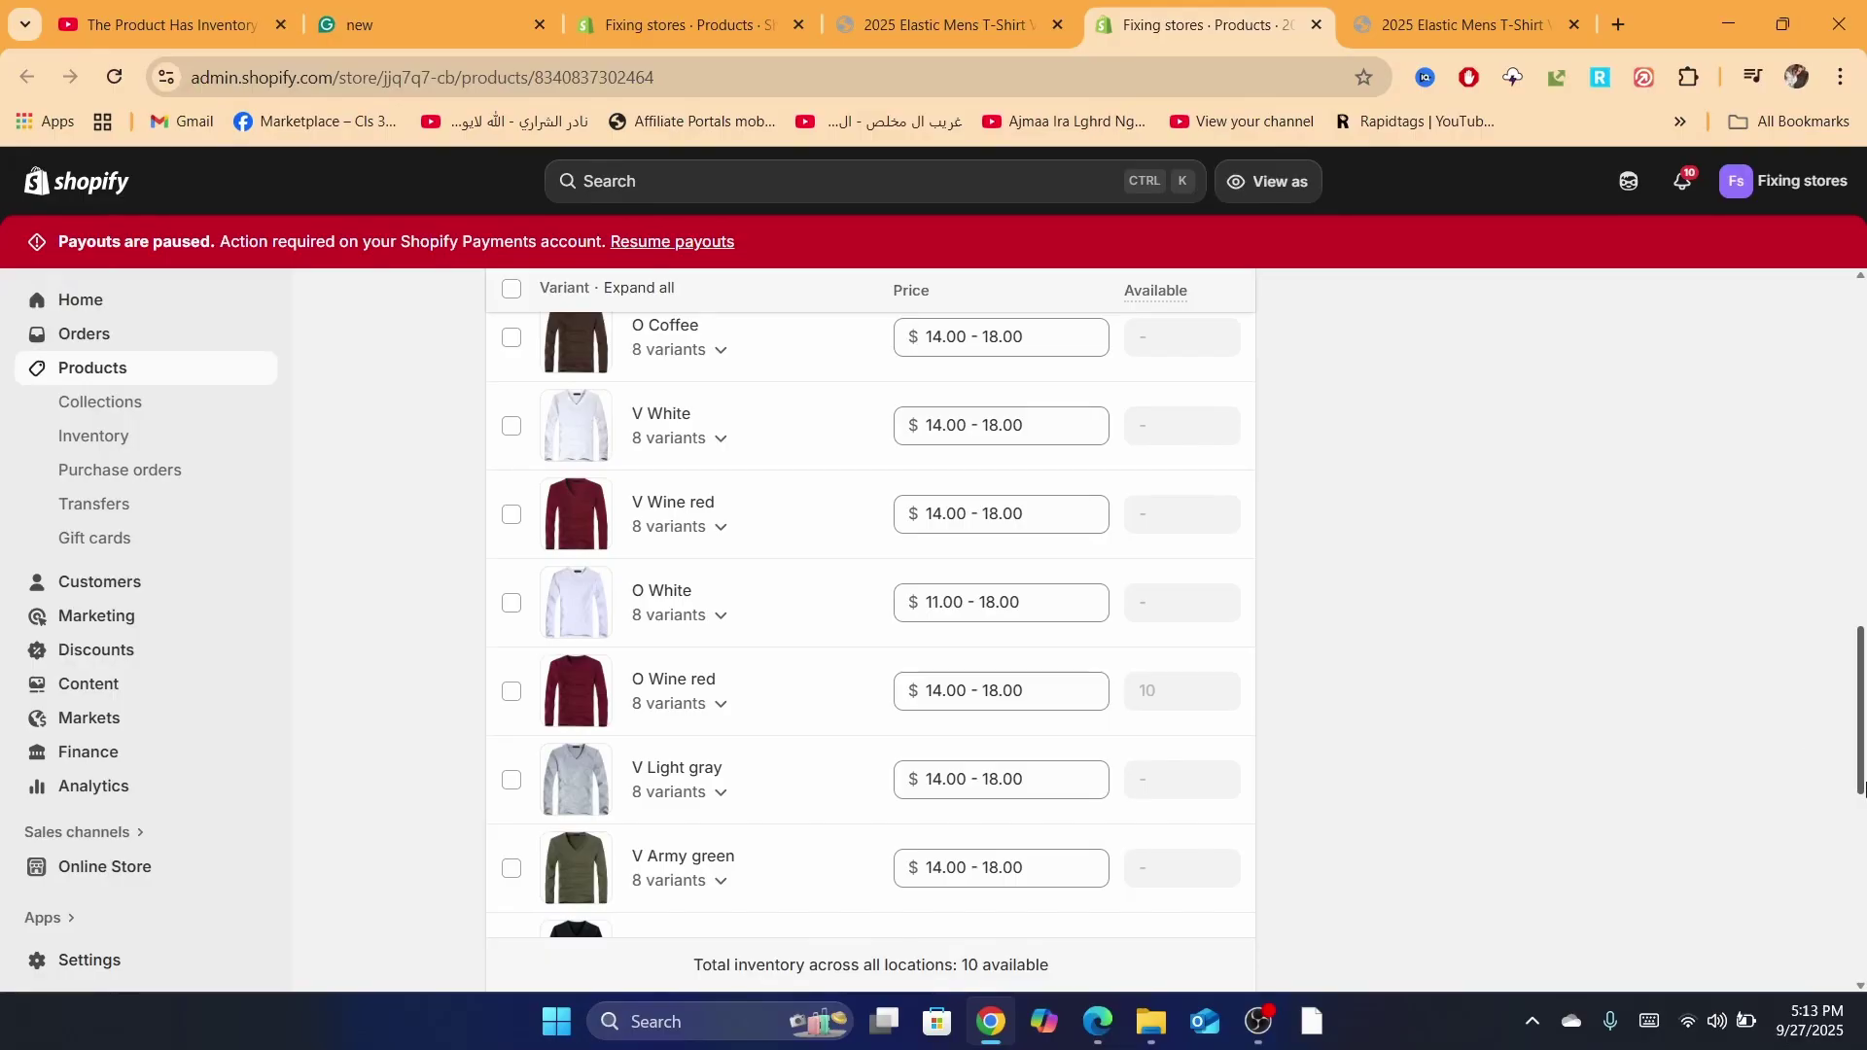
mouse_move(1857, 785)
left_mouse_down()
mouse_move(1858, 652)
mouse_move(1862, 800)
left_mouse_up()
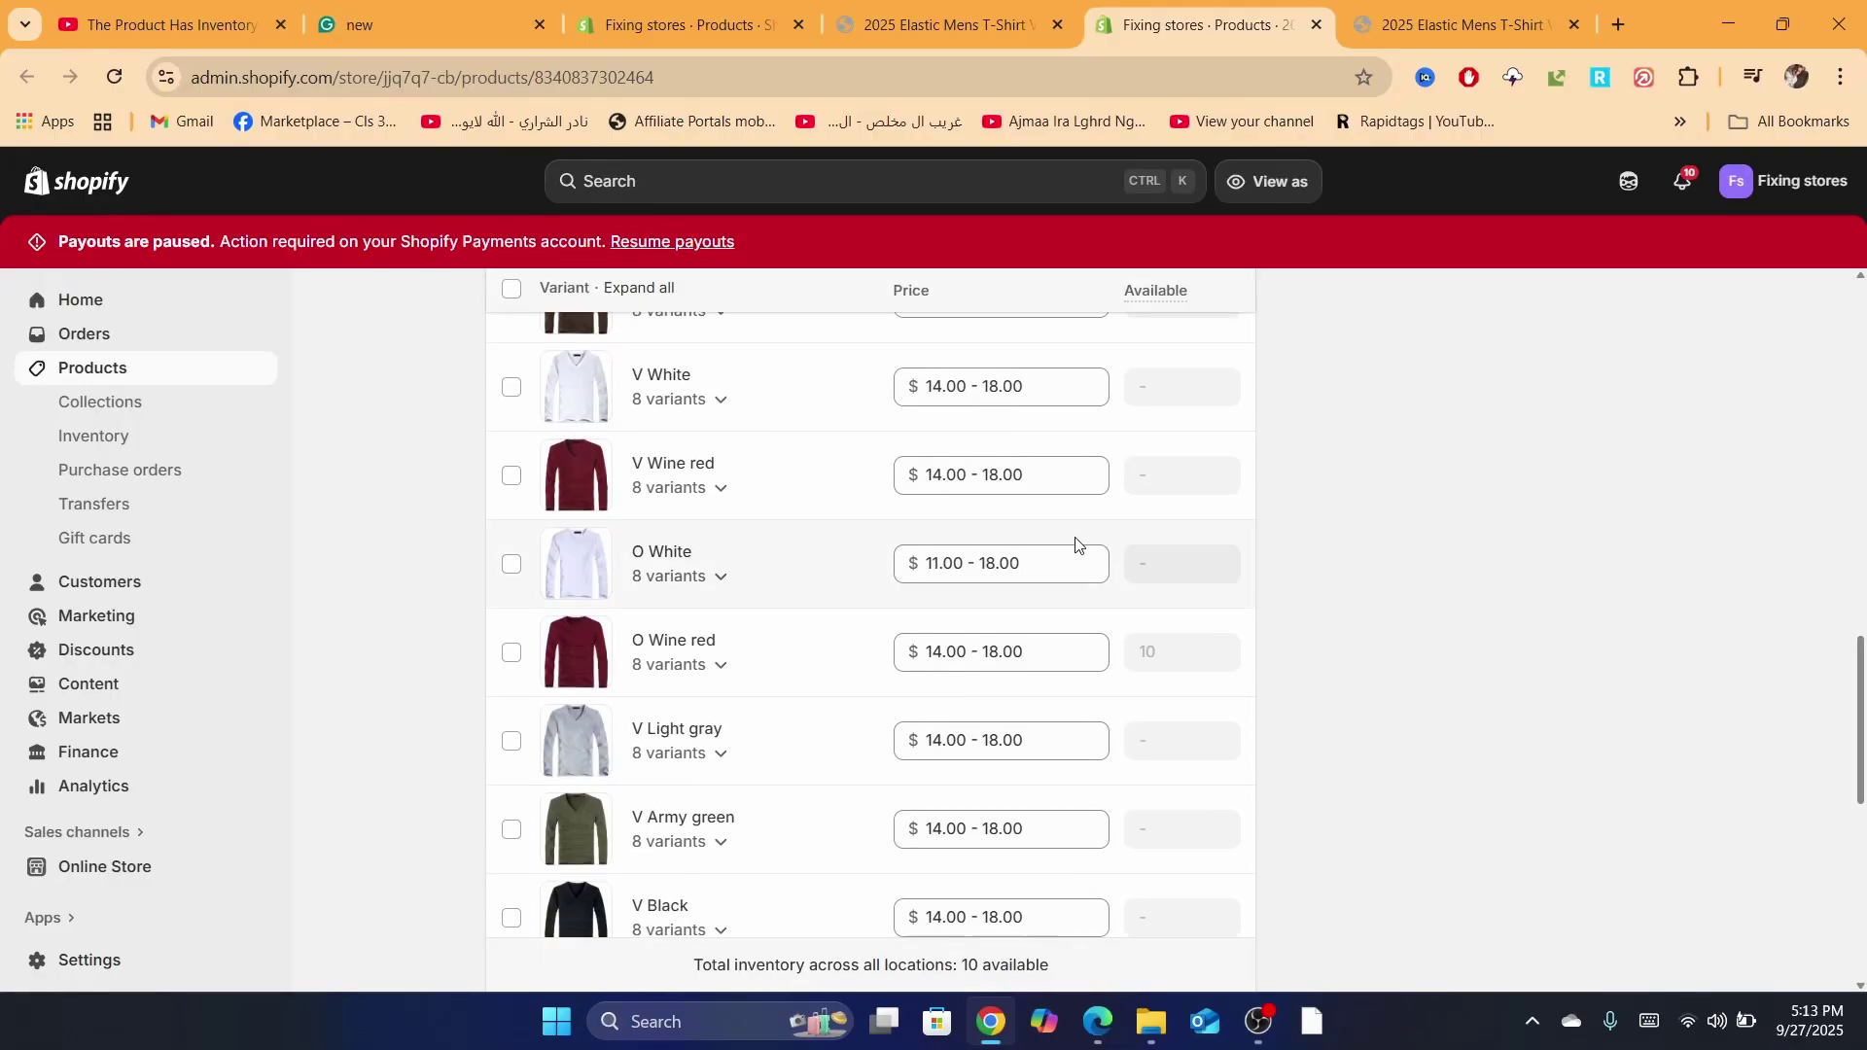
left_click_drag(1861, 676, 1811, 237)
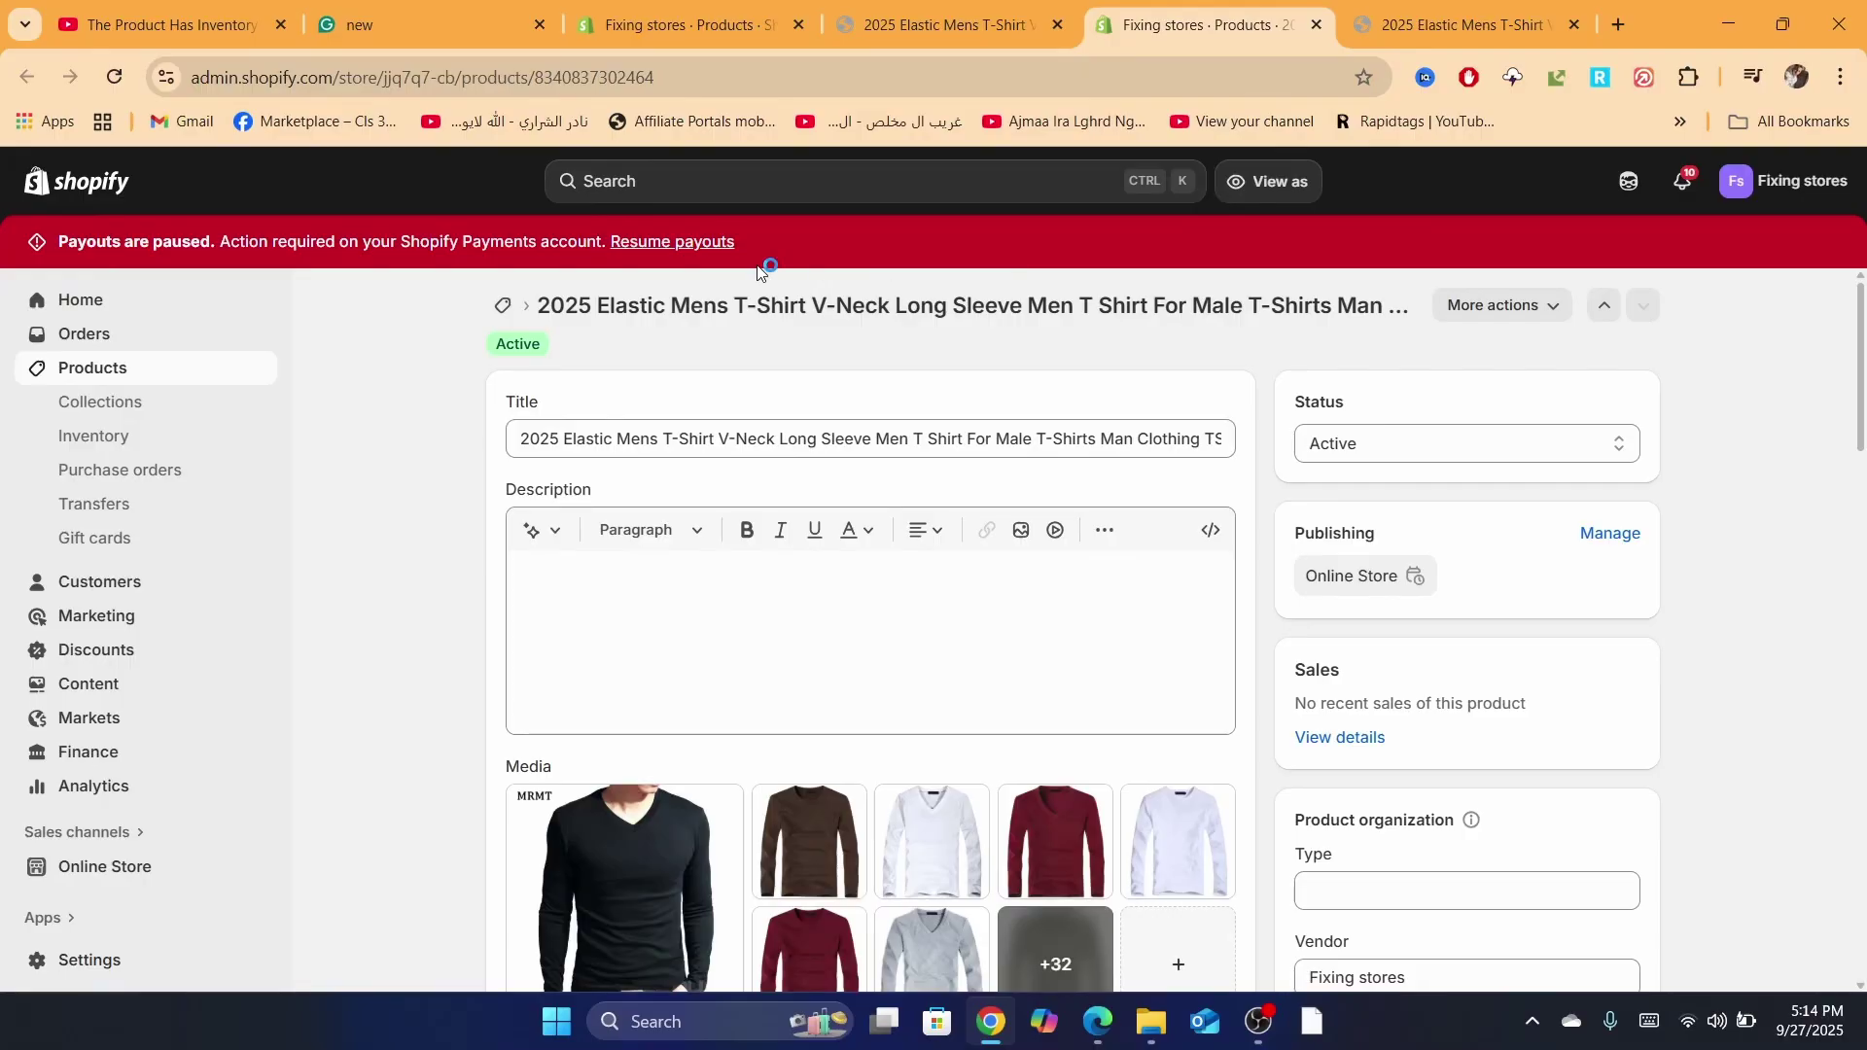
left_click(129, 303)
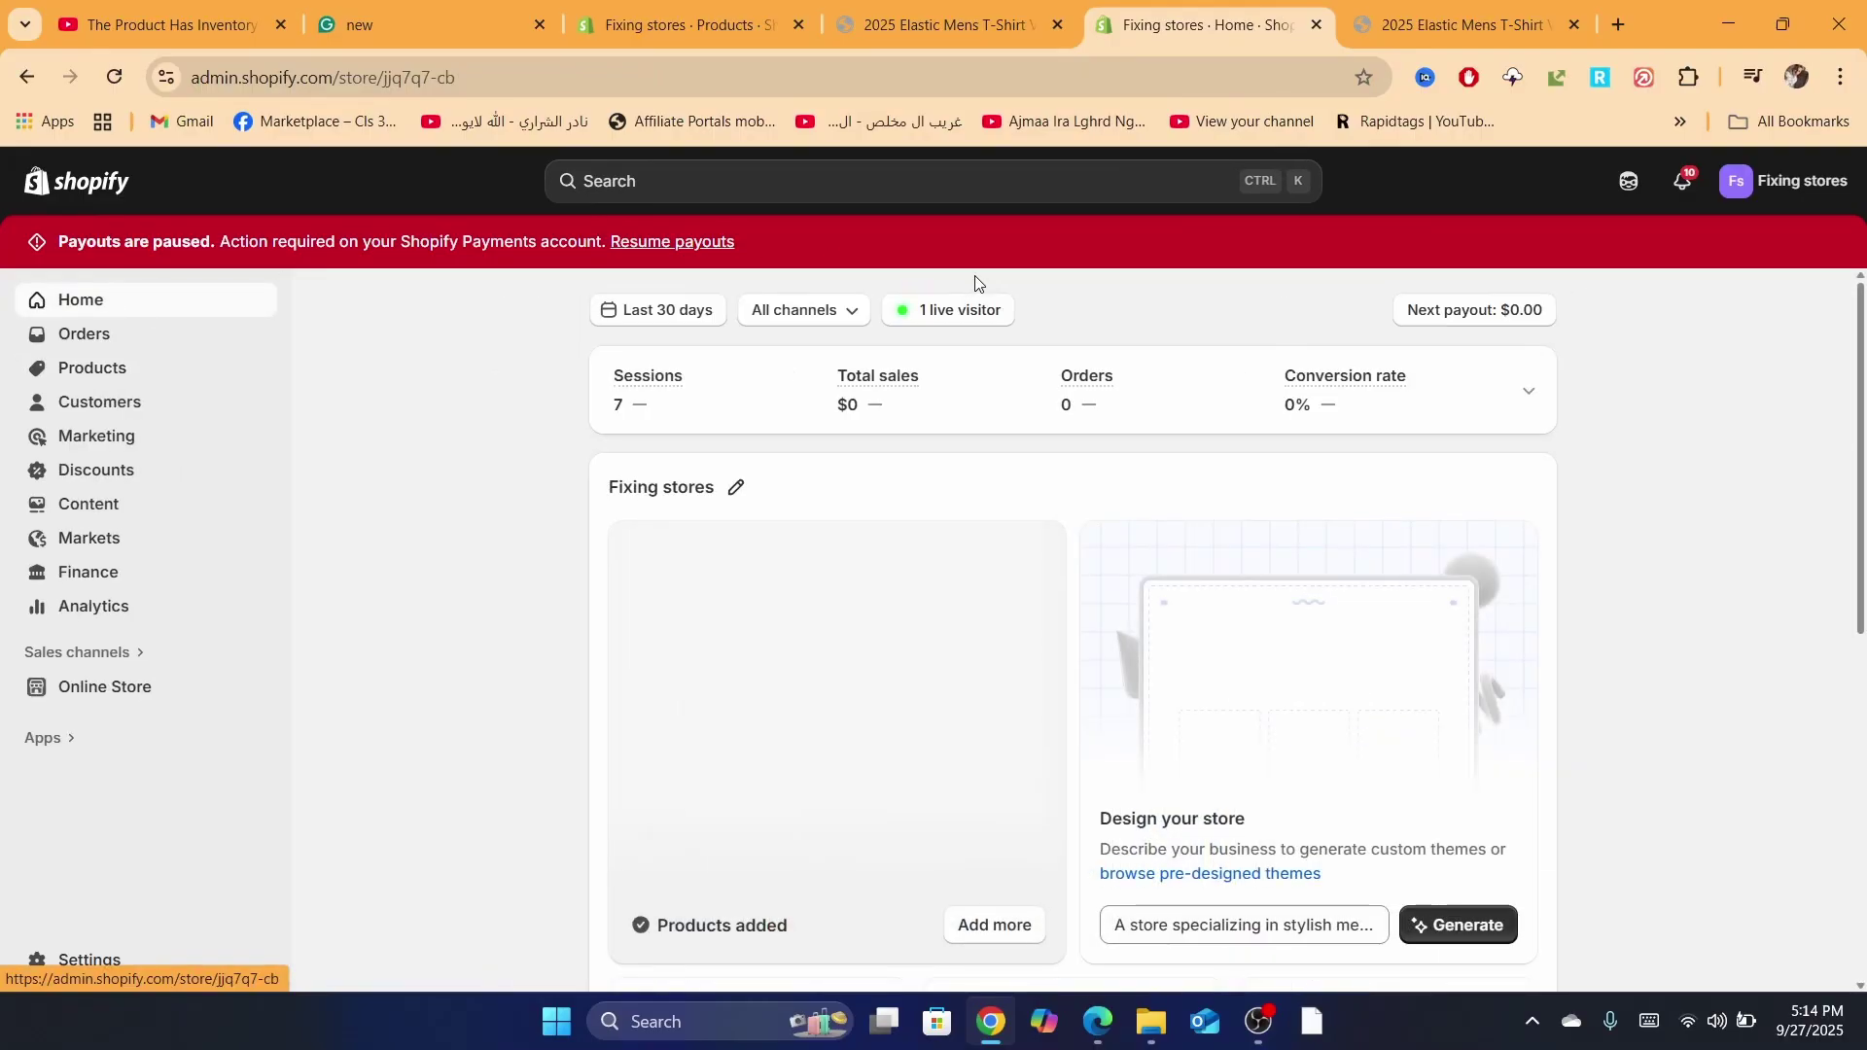